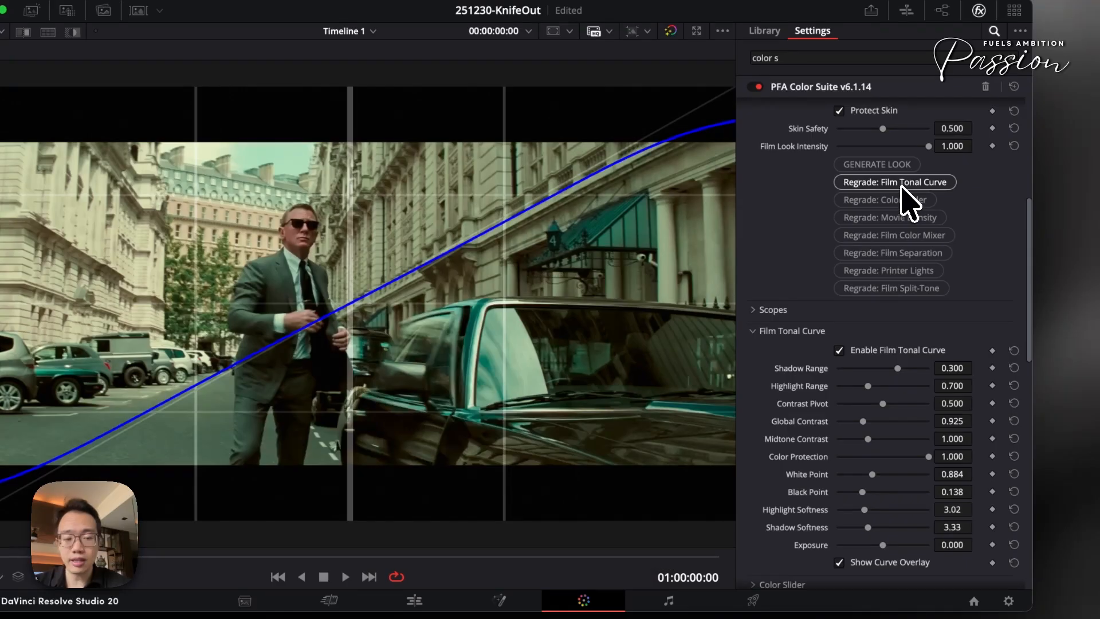
Set the Film Tonal Curve's Black Point to 0.310 and Shadow Softness to 8.06, and compare the image with the curve off and on
scroll(884, 447, down, 3)
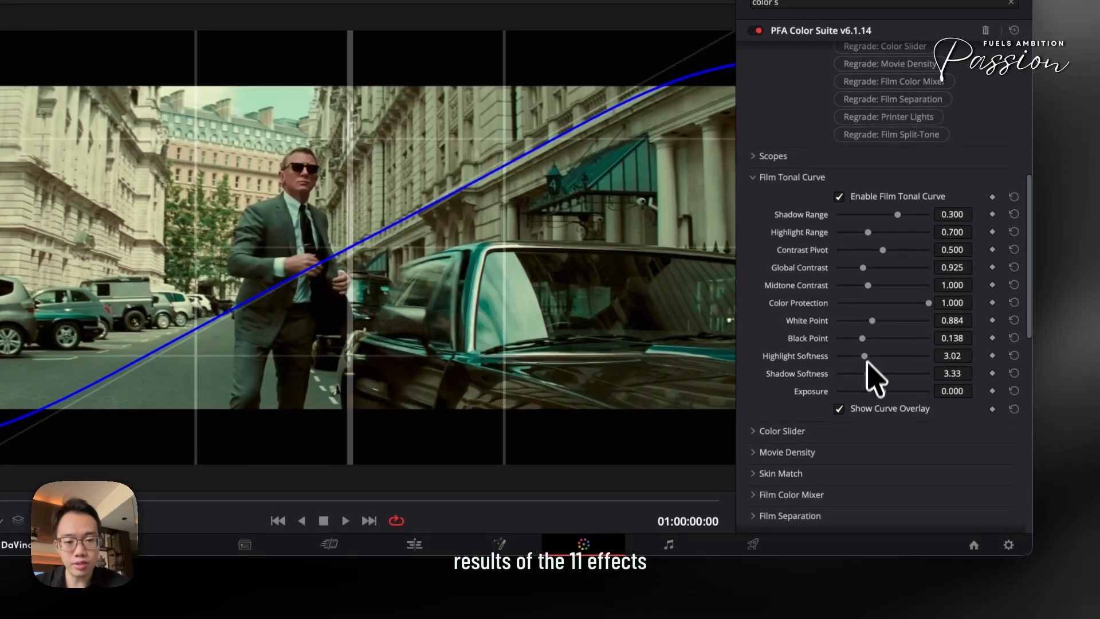
scroll(860, 430, down, 10)
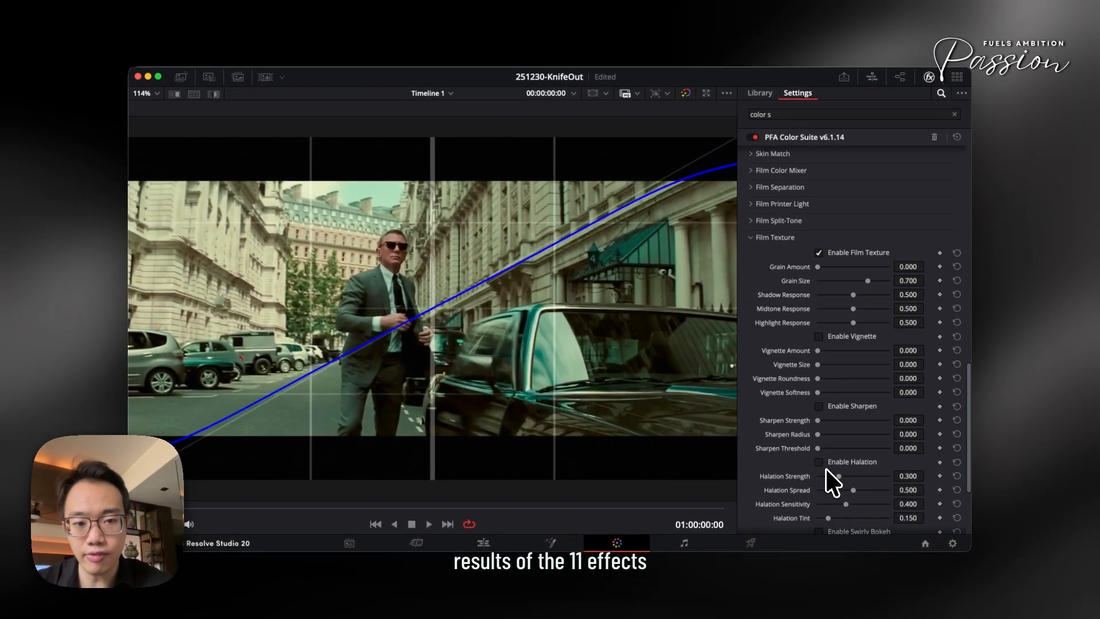
scroll(831, 481, down, 2)
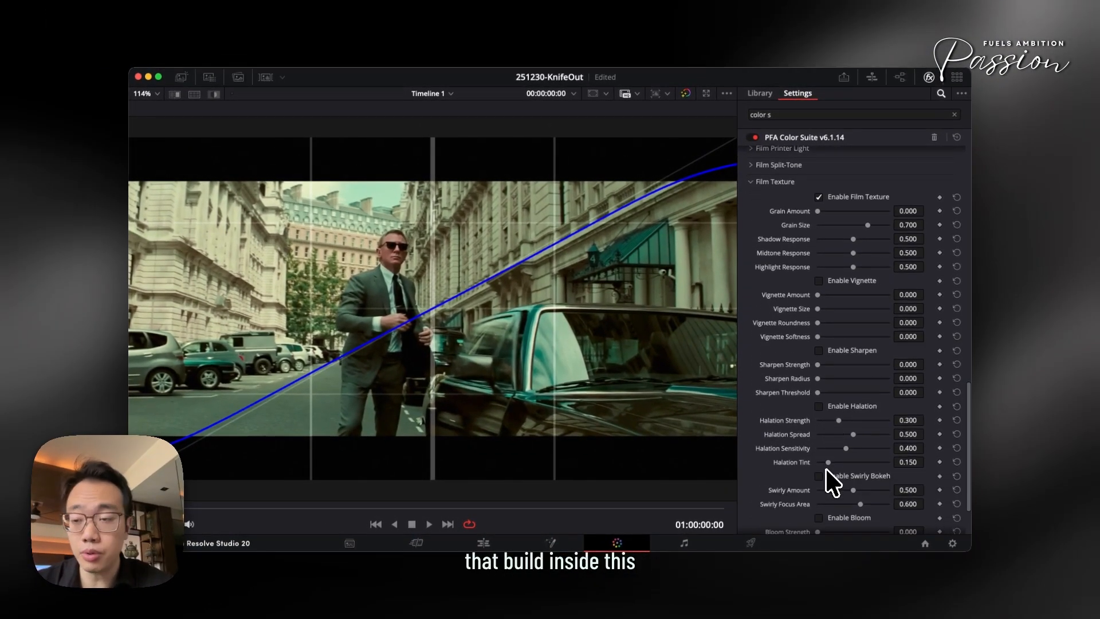
scroll(830, 482, up, 10)
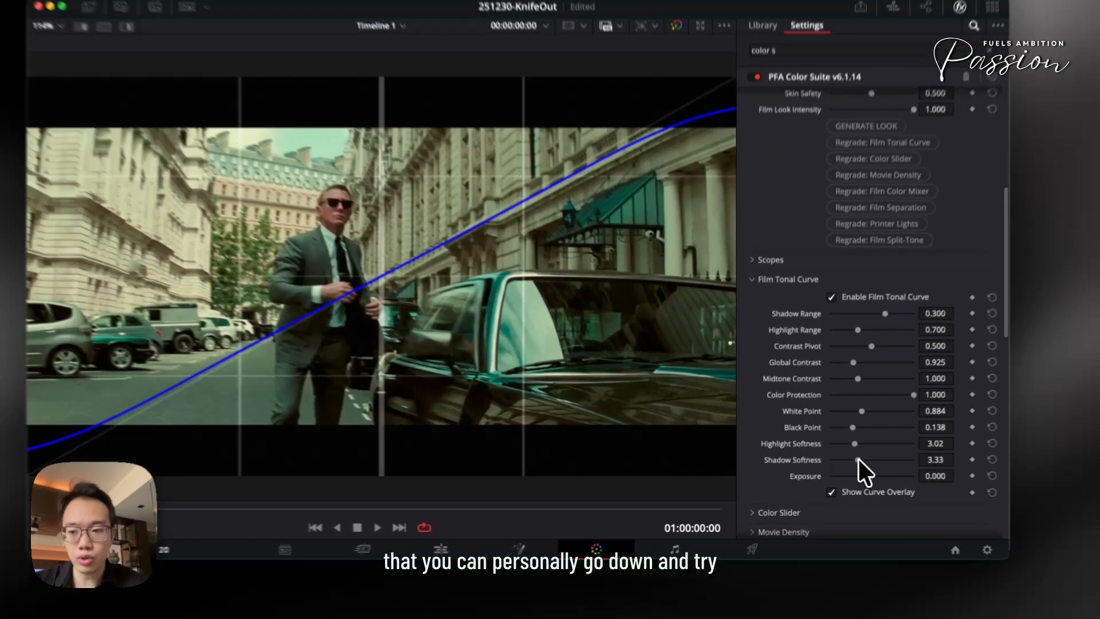
mouse_move(842, 466)
mouse_down()
mouse_move(864, 466)
mouse_move(844, 466)
mouse_up()
drag(864, 421, 910, 458)
click(882, 491)
click(858, 279)
click(859, 279)
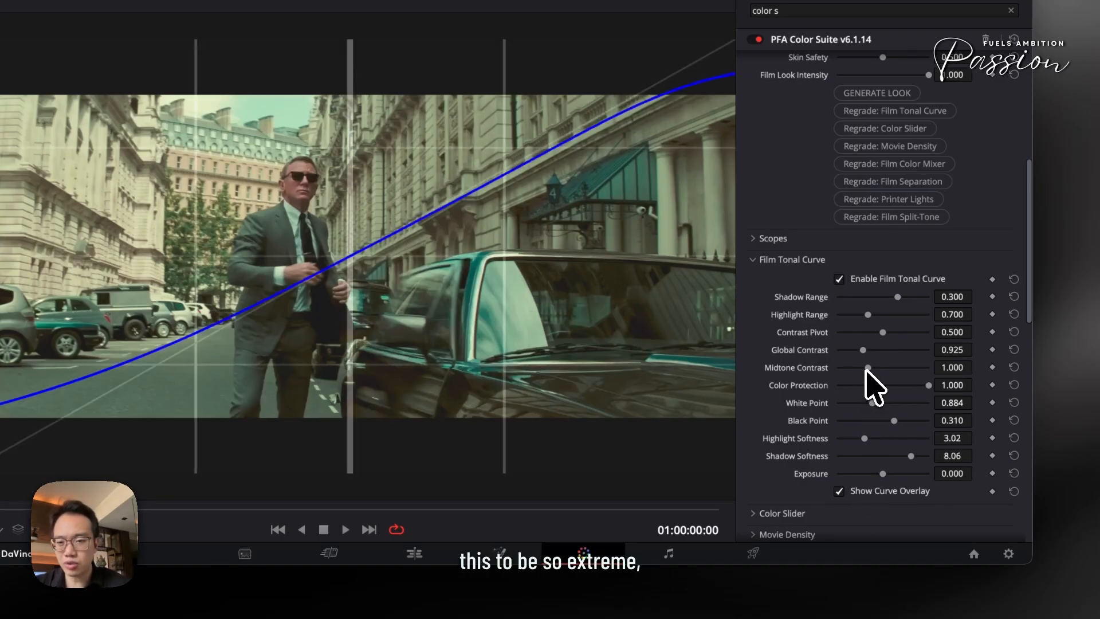
Set the Film Tonal Curve's Midtone Contrast to 1.151 and hide the curve overlay from the image
drag(868, 368, 877, 368)
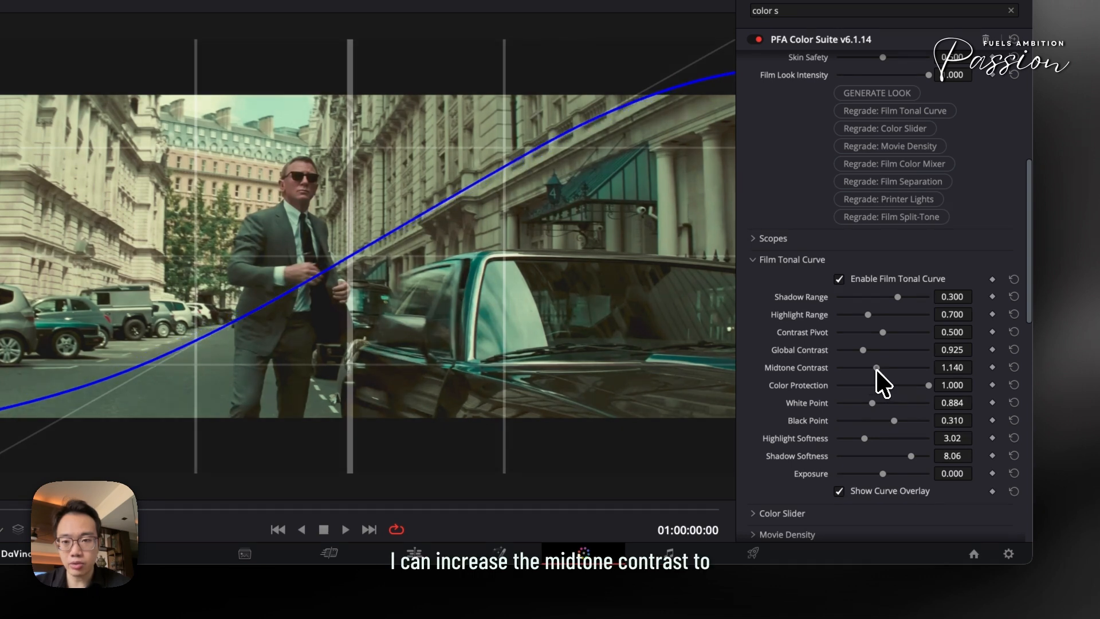
click(861, 495)
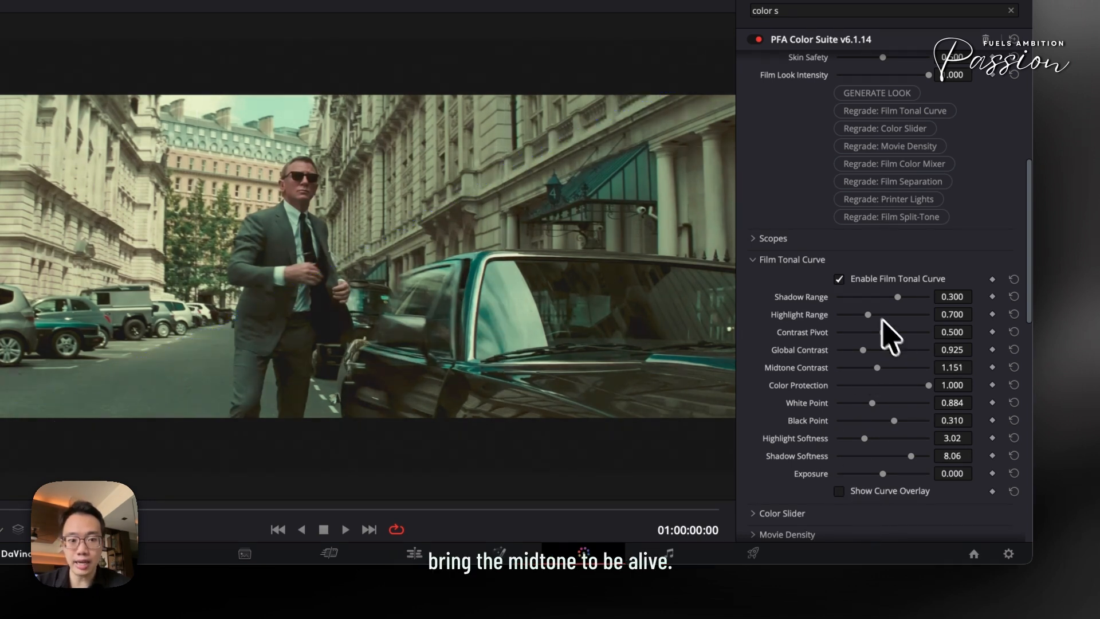
click(865, 490)
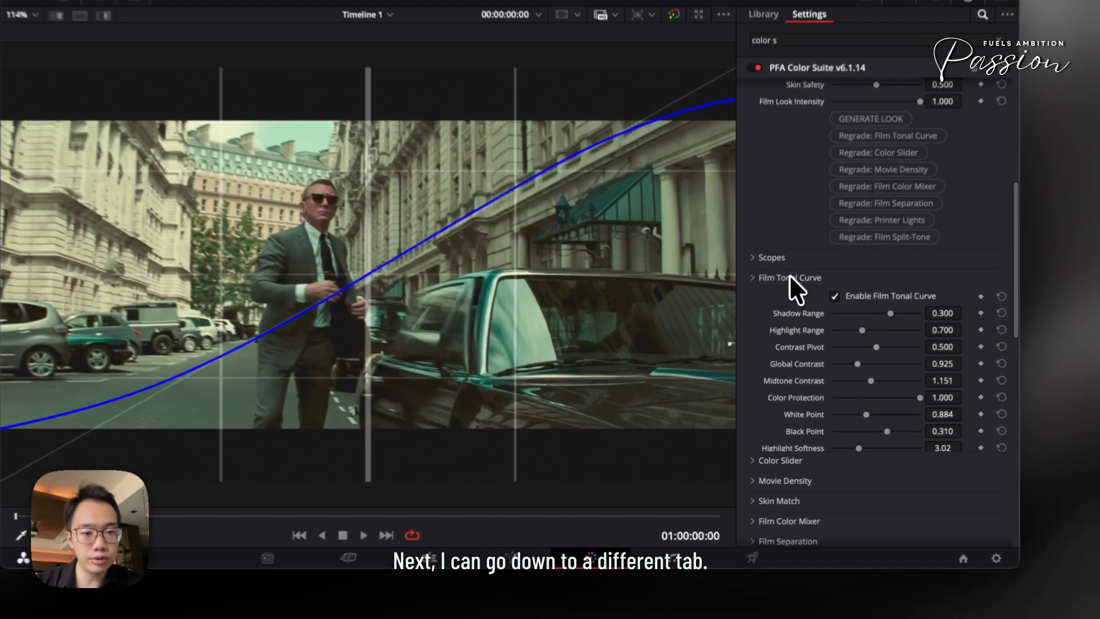
click(786, 311)
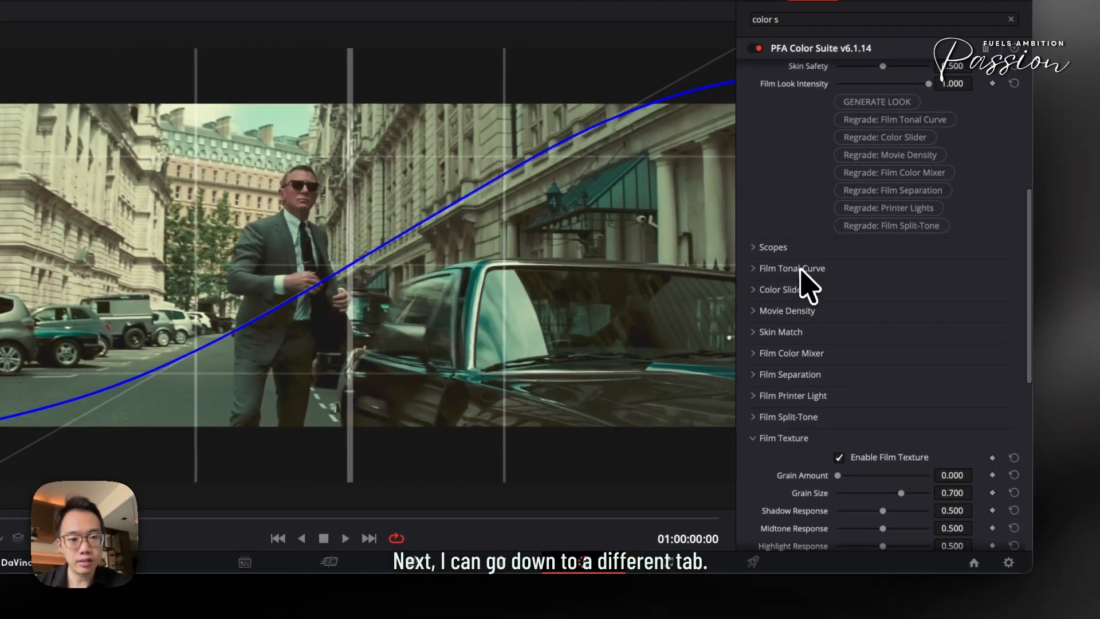
click(800, 268)
click(860, 499)
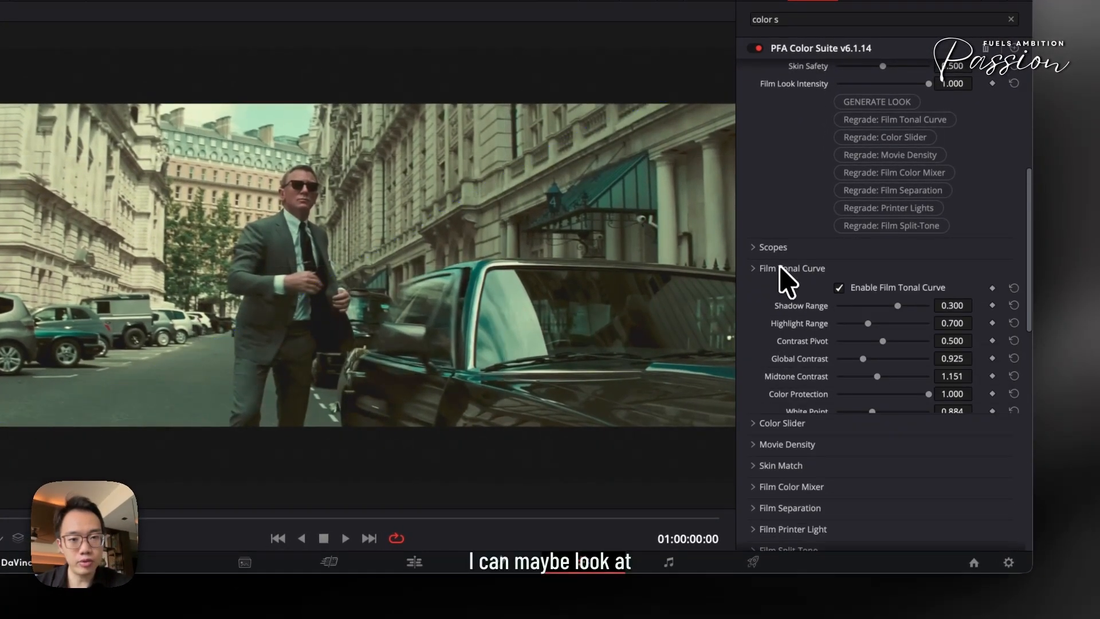
Show the Vector Scope with the skin line over the image
click(776, 248)
click(865, 302)
scroll(861, 322, down, 5)
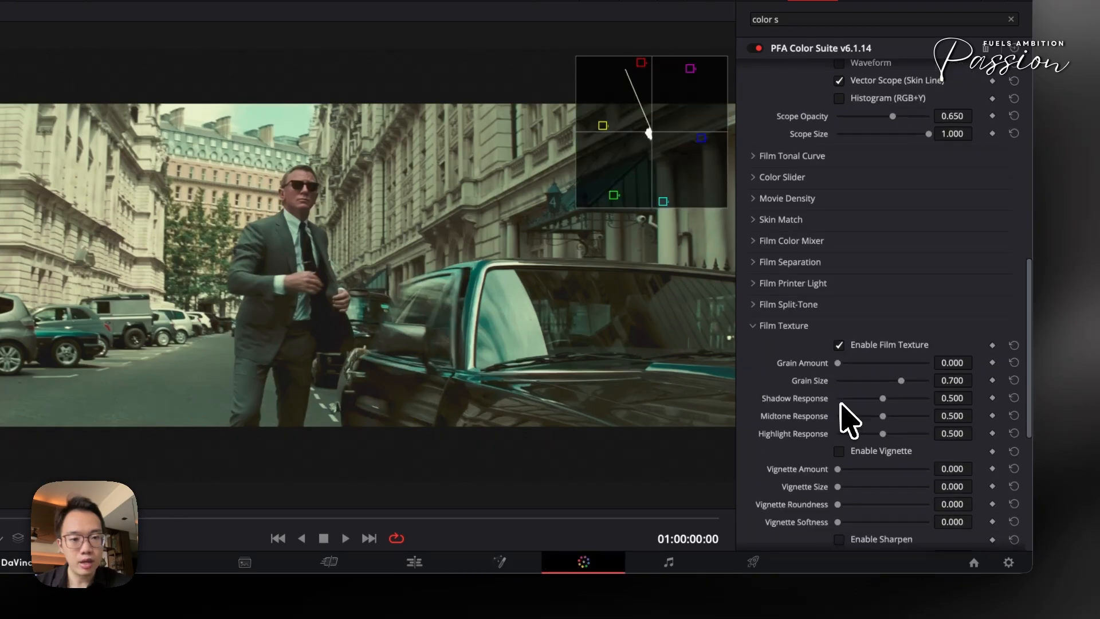
scroll(803, 270, up, 5)
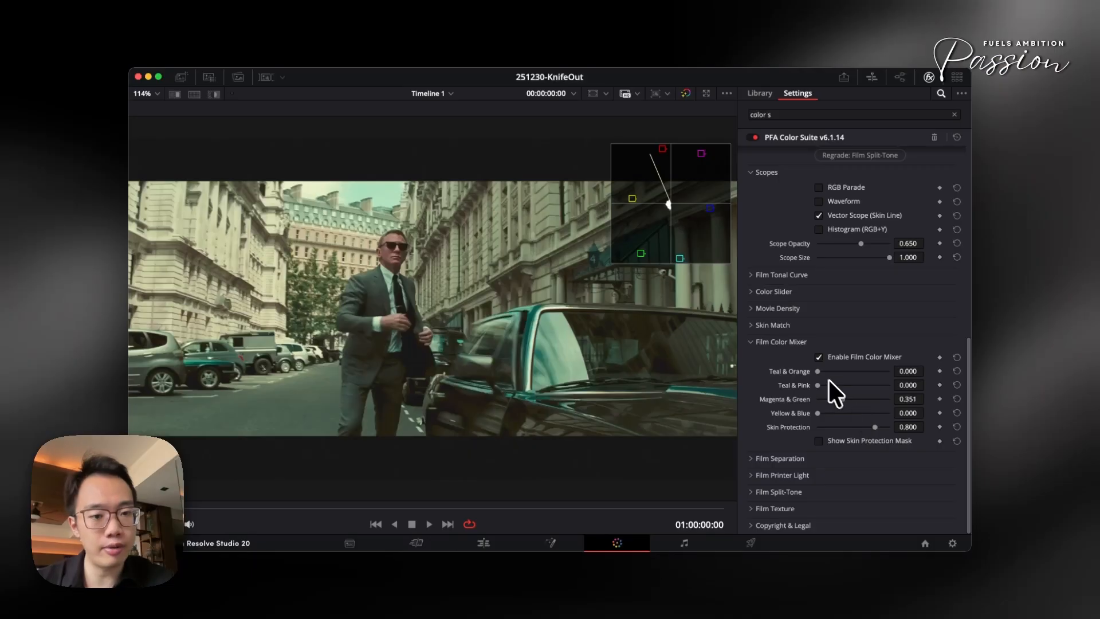
Try the Film Color Mixer's Teal & Orange at 1.000 and Teal & Pink at 0.295, resetting each to 0
drag(830, 380, 866, 412)
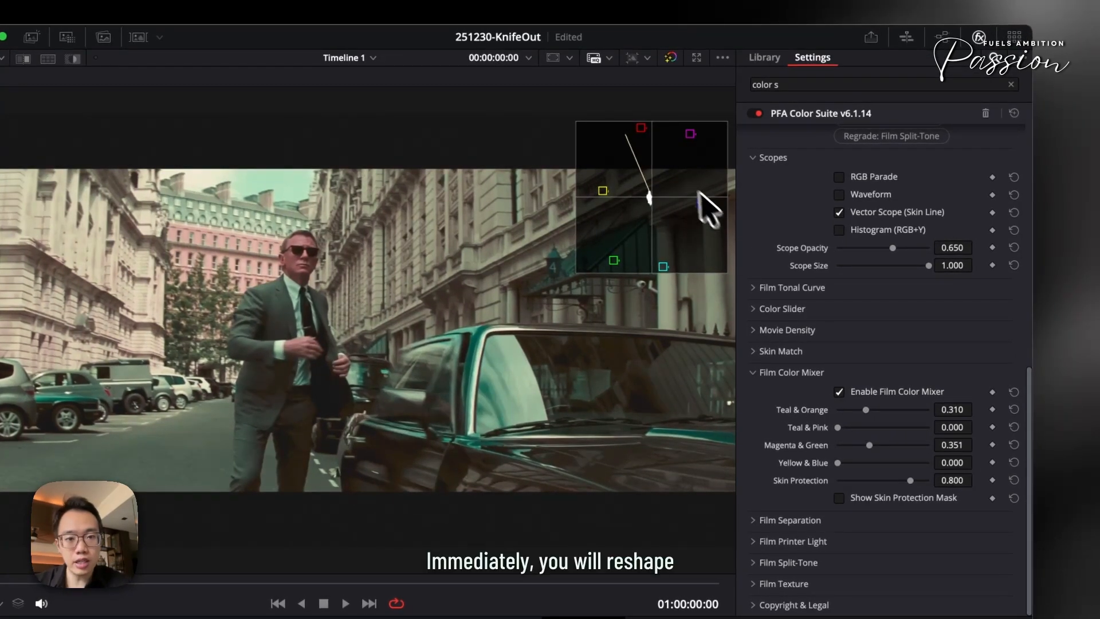
scroll(668, 192, up, 2)
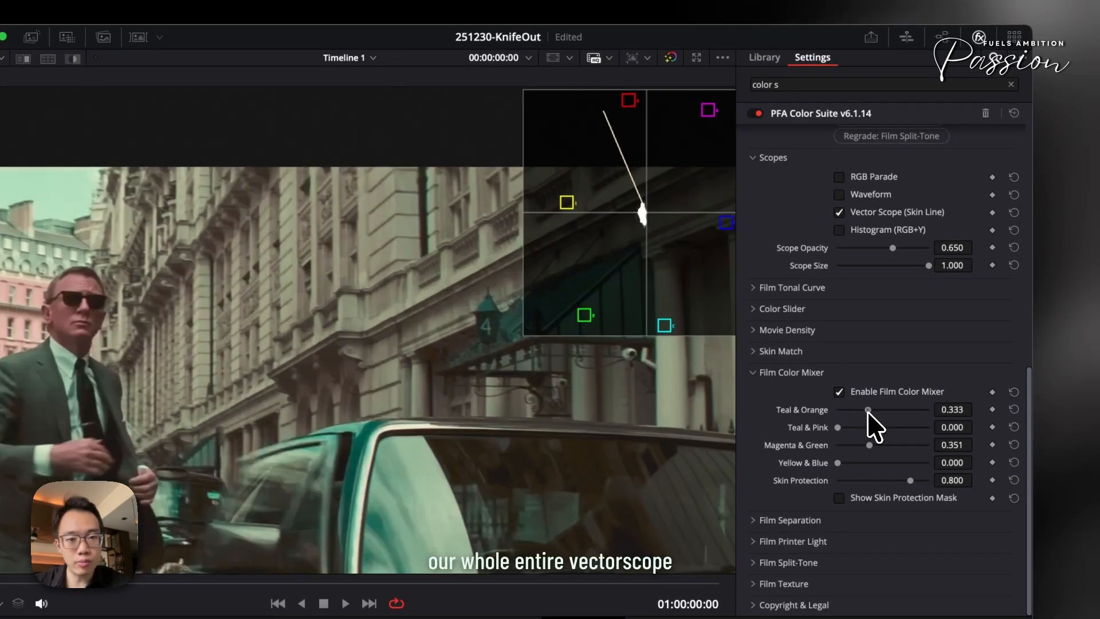
drag(868, 411, 966, 403)
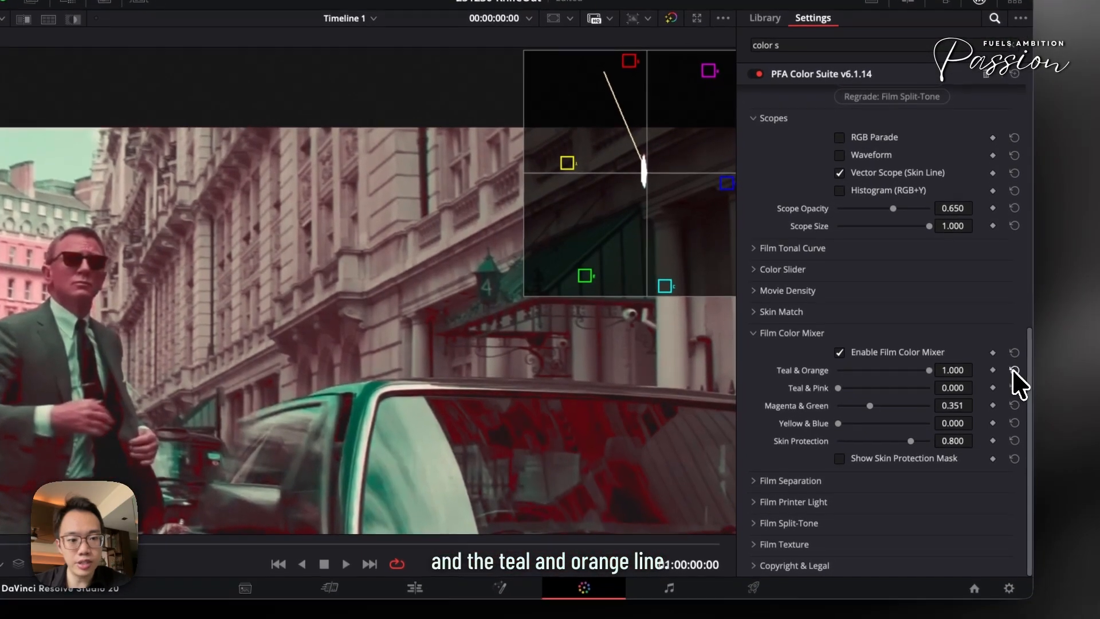
click(1013, 370)
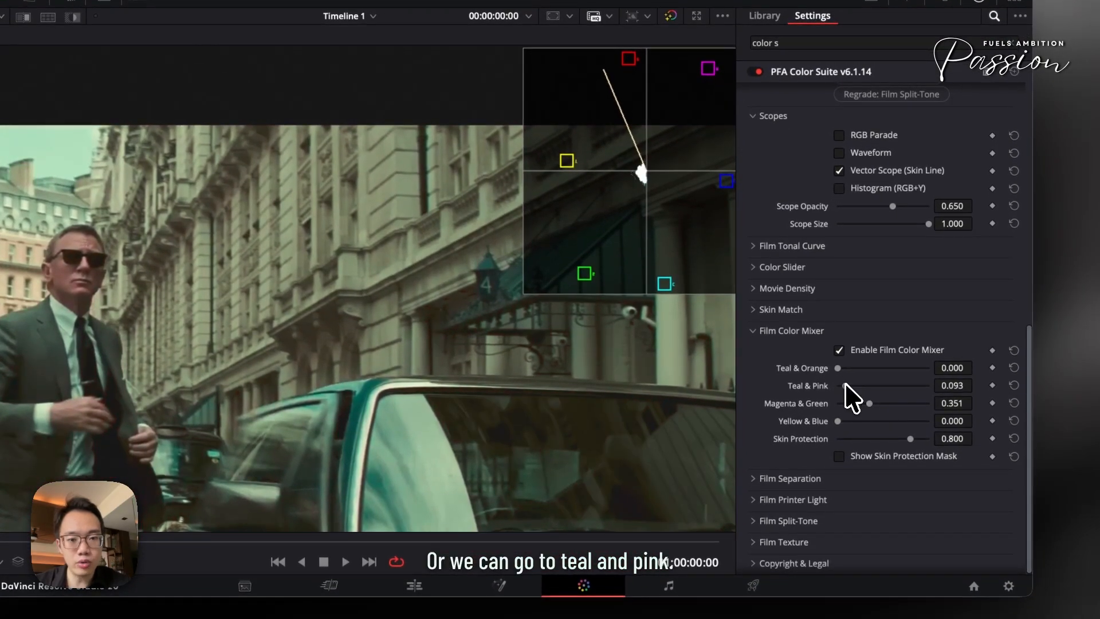
drag(859, 384, 865, 383)
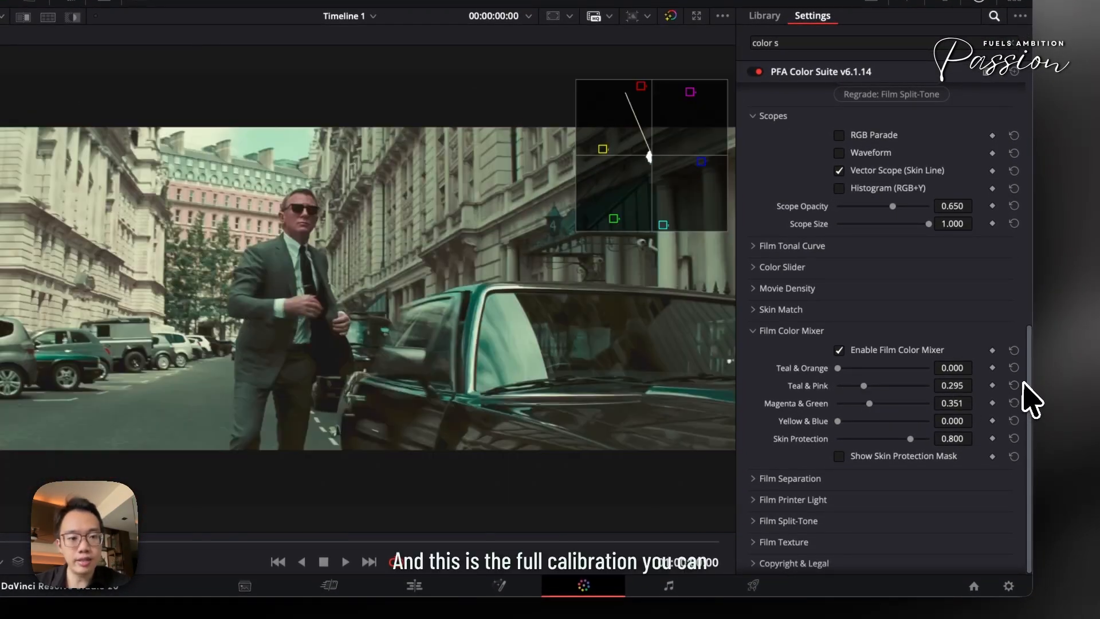
drag(862, 385, 843, 400)
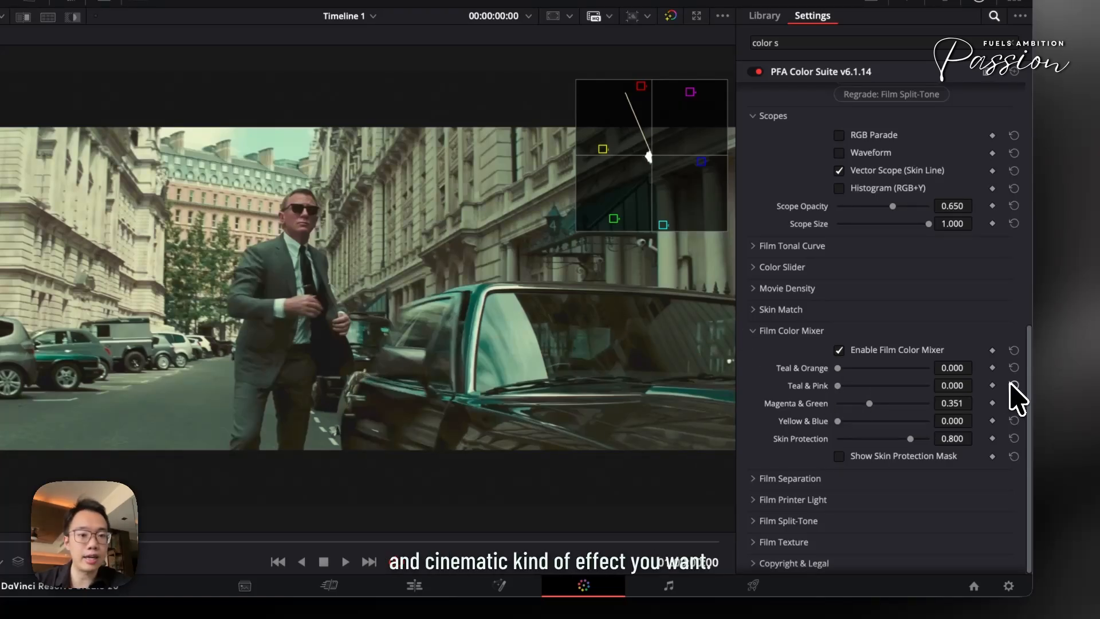
In Film Separation, set Red-Cyan to 0.364 and Magenta-Green to 0.178
click(819, 339)
click(801, 479)
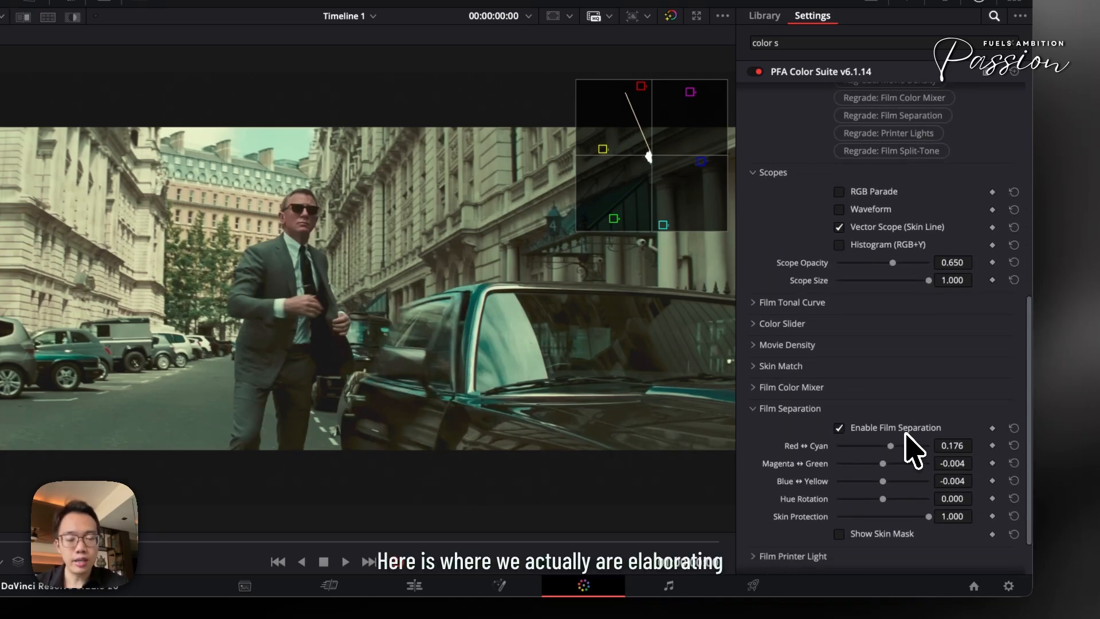
mouse_move(903, 446)
mouse_down()
mouse_move(891, 448)
mouse_move(899, 448)
mouse_up()
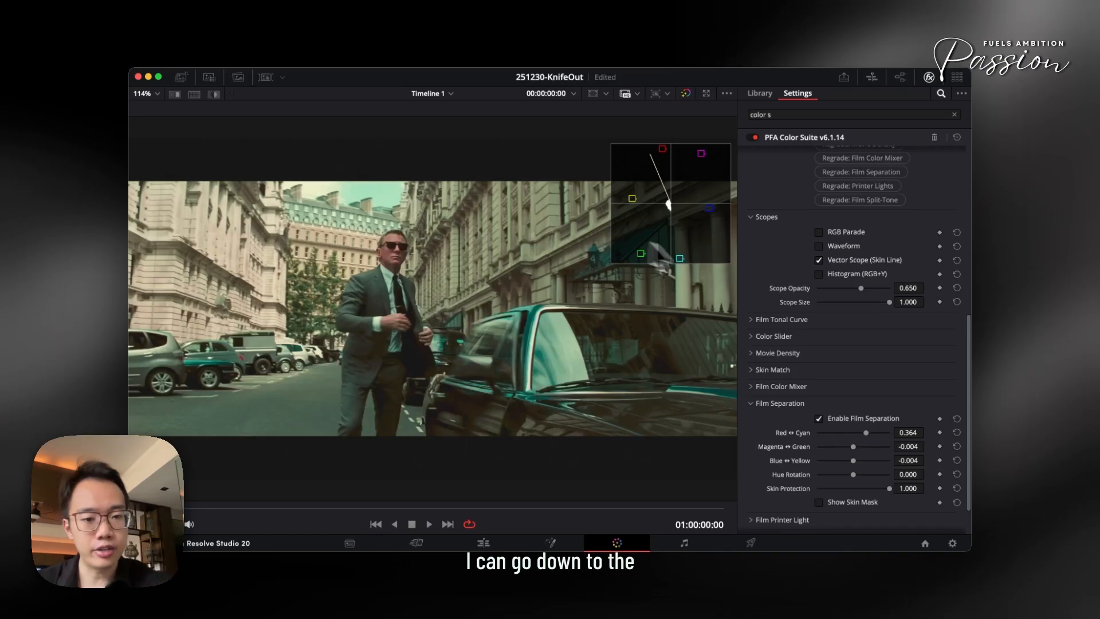
drag(854, 446, 890, 453)
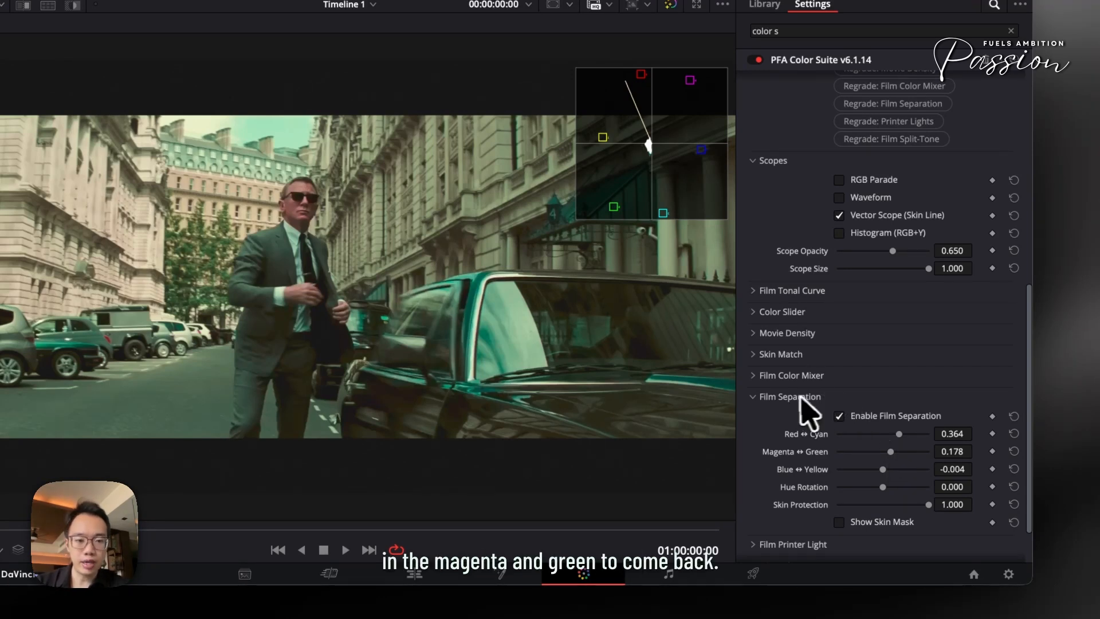
click(805, 395)
Preview the skintone map in Skin Match, and set Skin Density to -0.256 and Skin Hue to -0.005
click(781, 421)
scroll(846, 436, down, 2)
click(874, 475)
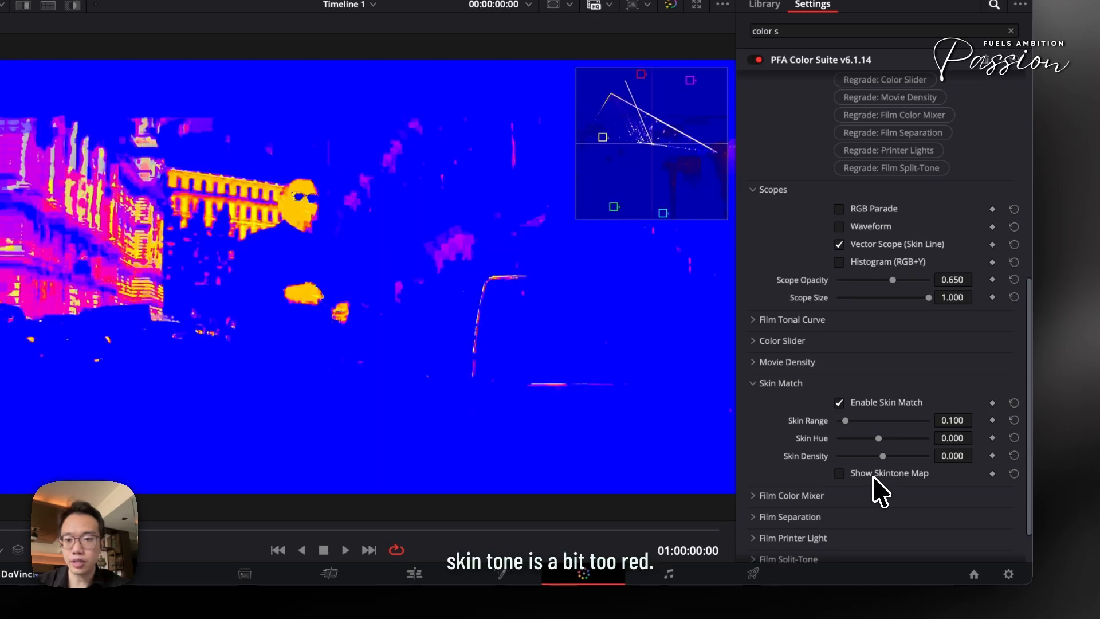
click(840, 473)
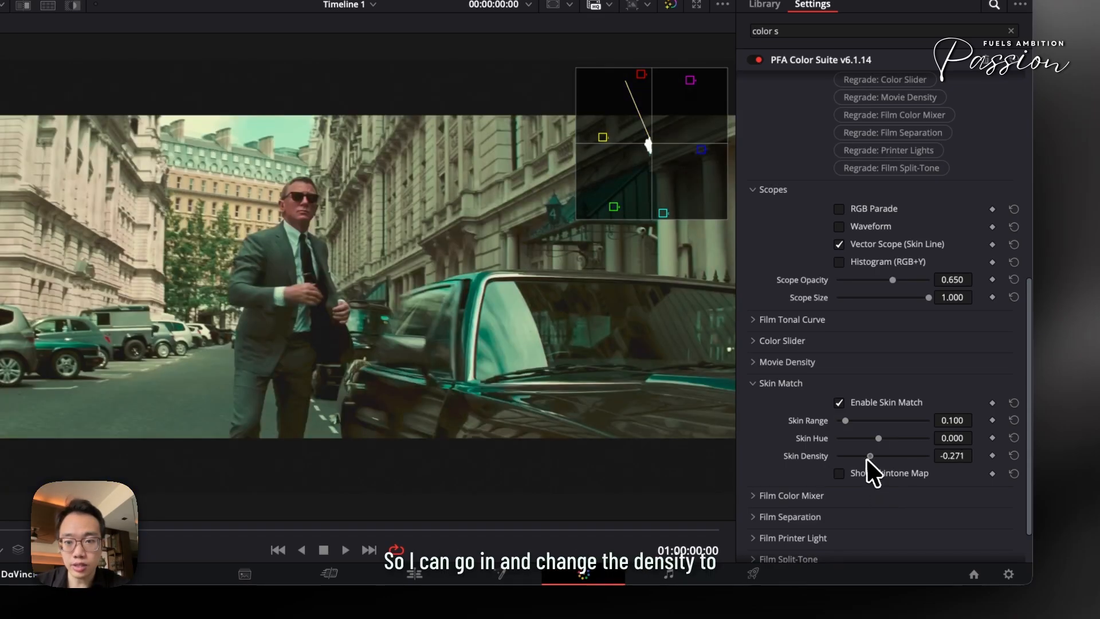
mouse_move(879, 438)
mouse_down()
mouse_move(892, 437)
mouse_move(874, 443)
mouse_up()
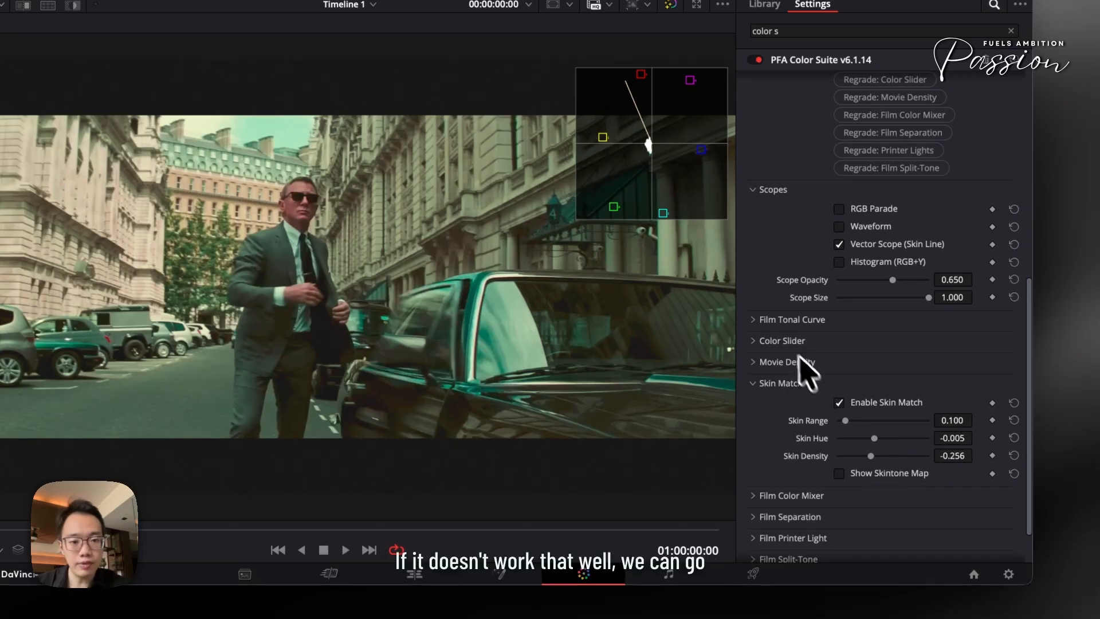
click(790, 383)
In Color Slider, widen Red Range to 0.154 while previewing the red mask, and adjust Red Hue to refine the face
click(791, 382)
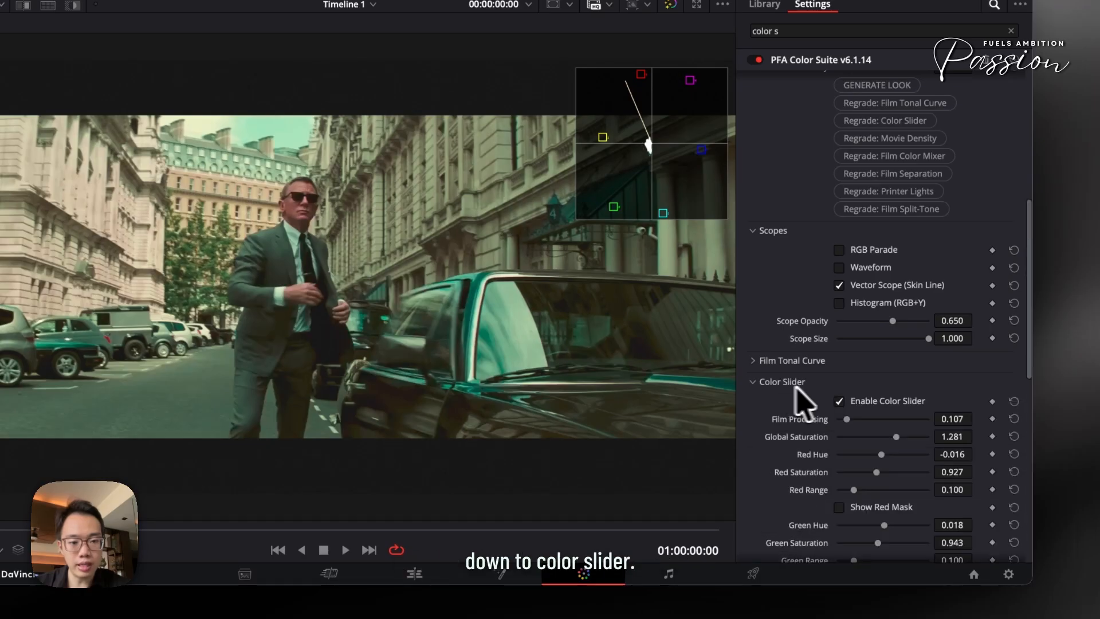
scroll(866, 475, down, 1)
click(862, 491)
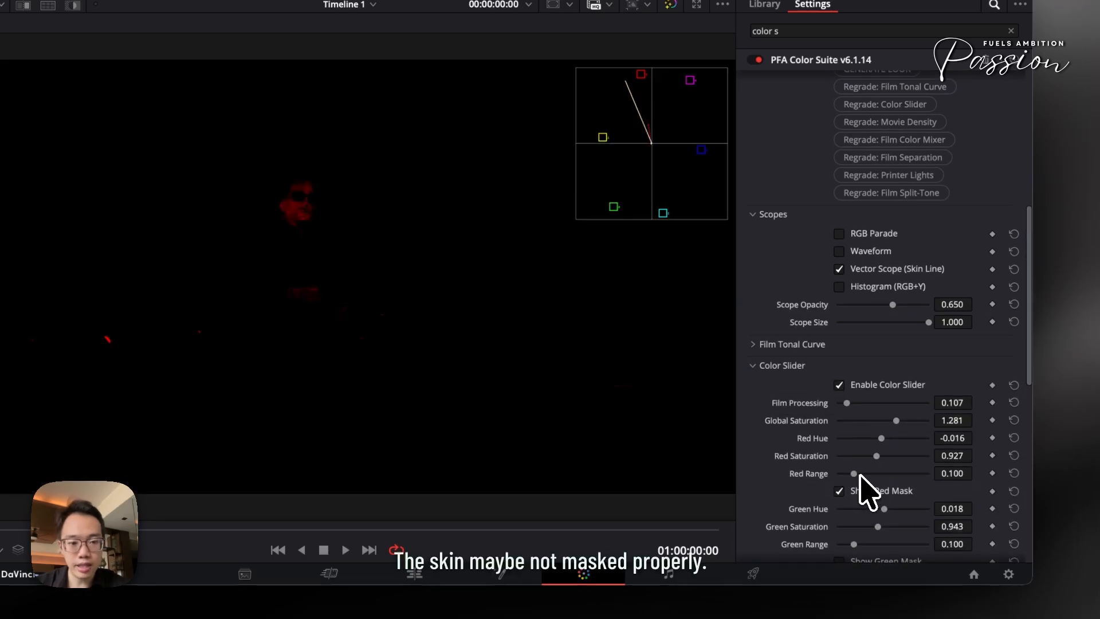
click(862, 473)
drag(862, 473, 862, 473)
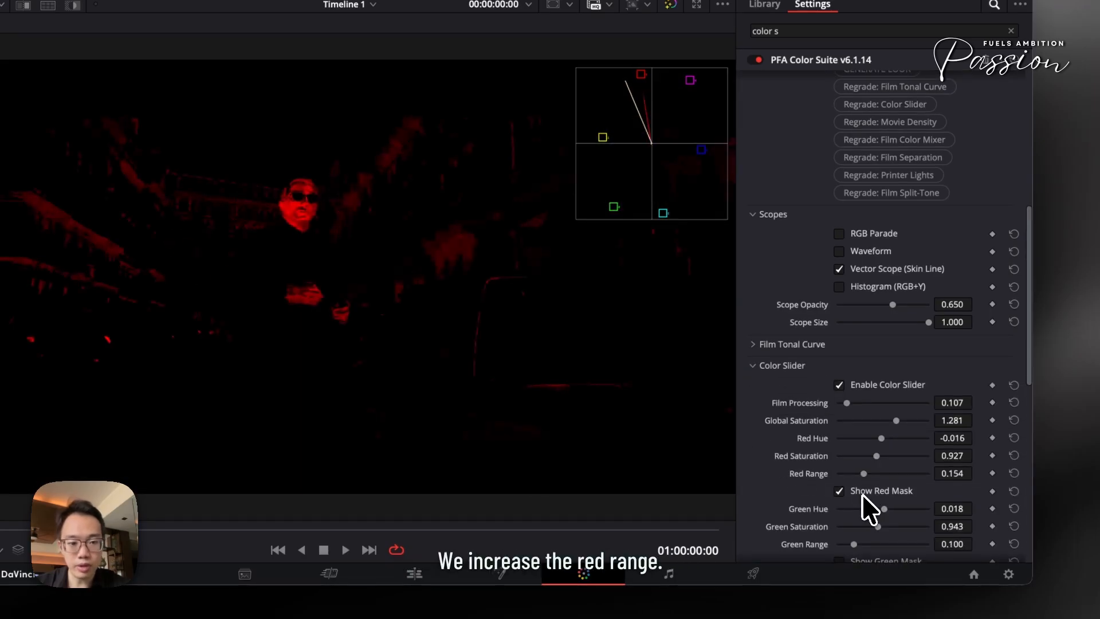
click(868, 492)
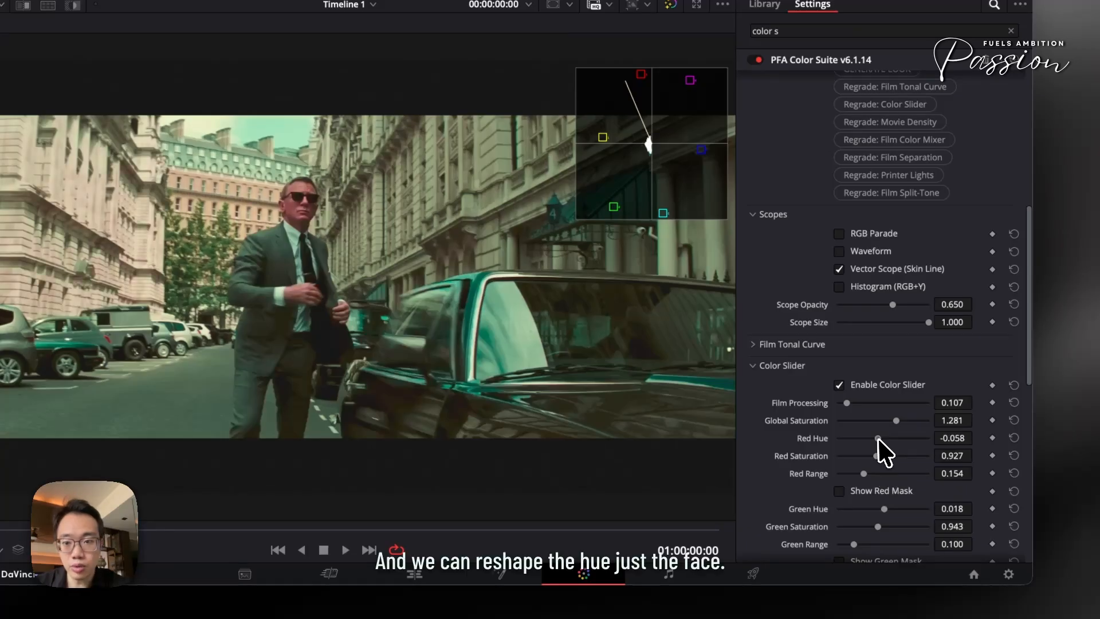
drag(877, 455, 886, 437)
click(790, 367)
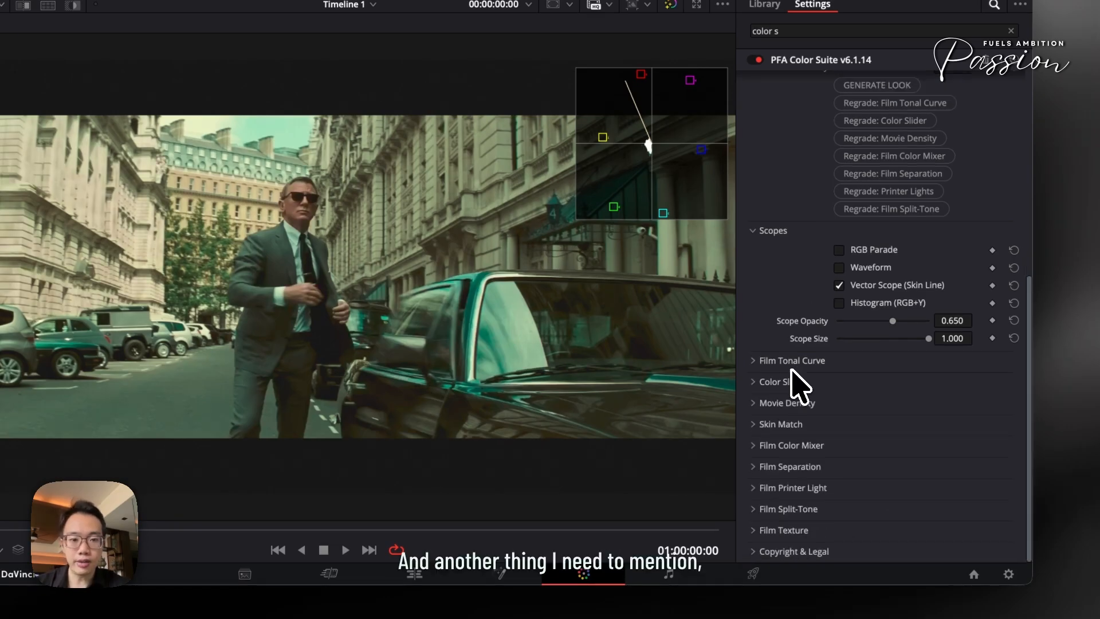
Set Global Density to -0.450 in Movie Density
click(794, 406)
scroll(872, 454, down, 5)
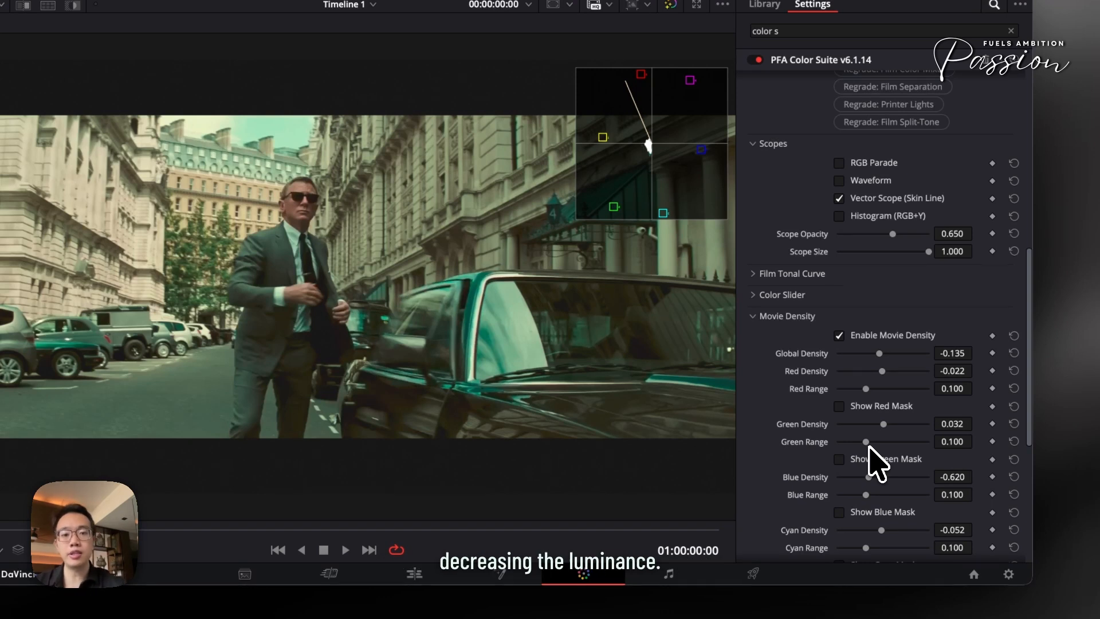
drag(882, 354, 880, 354)
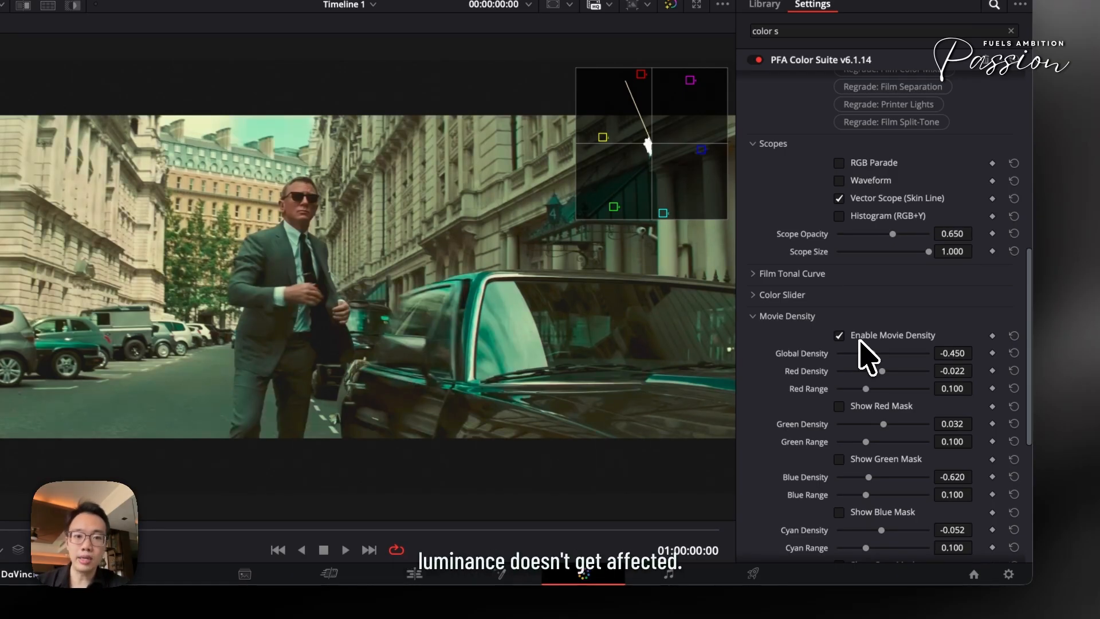
click(800, 320)
Compare the graded image with the original by switching the whole PFA Color Suite effect off and on
scroll(814, 338, up, 6)
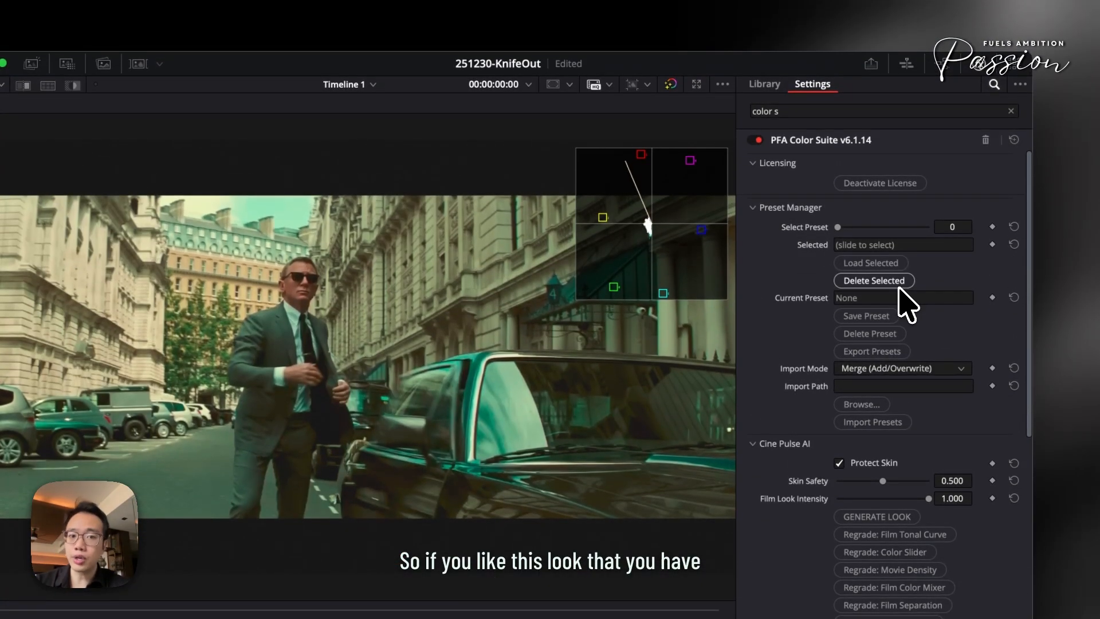
click(754, 140)
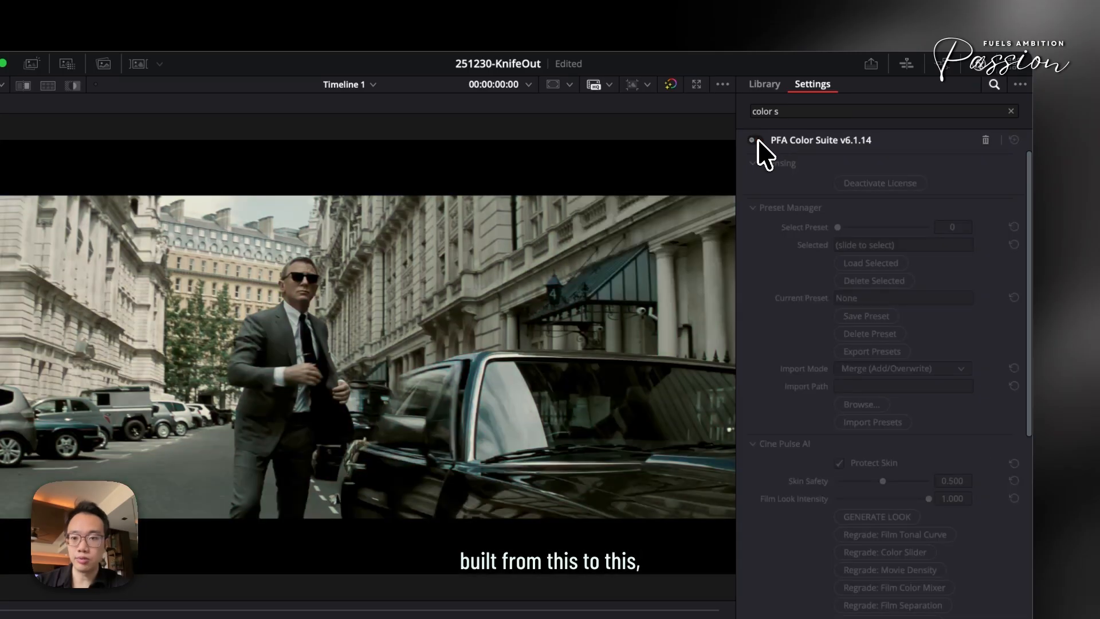
click(756, 140)
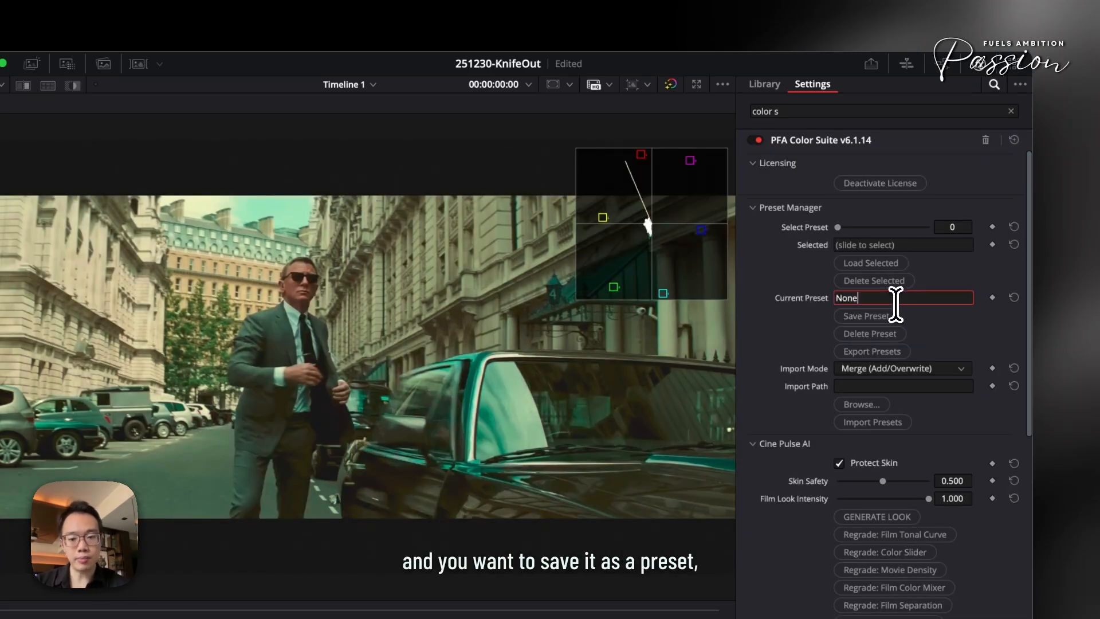
Name the current preset 0116 and save the finished look under that name
key(super+a)
text(011)
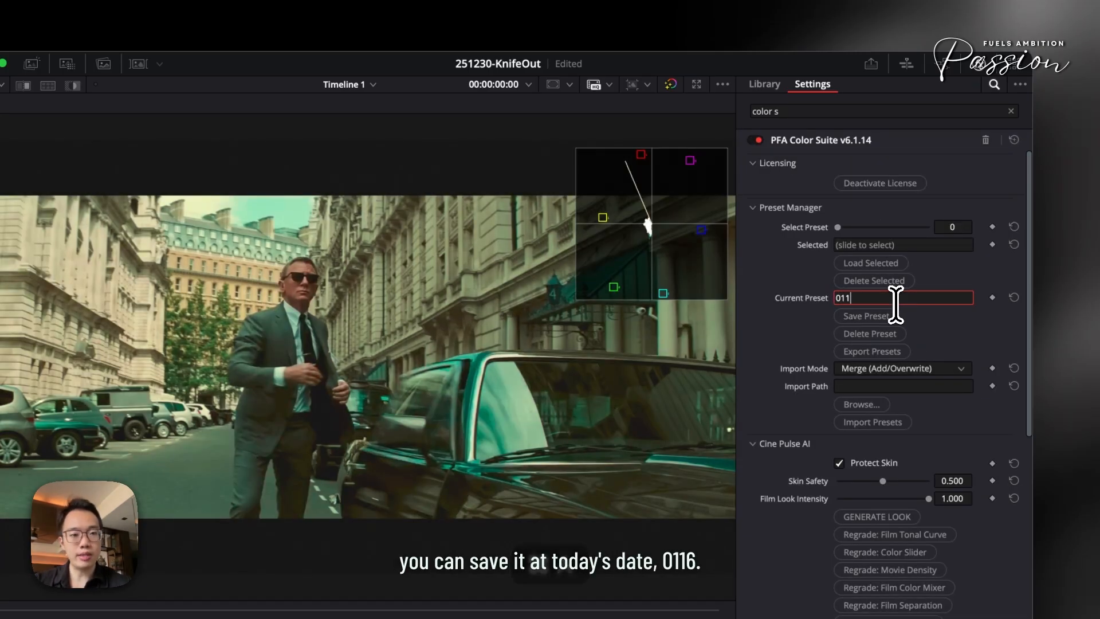
text(6)
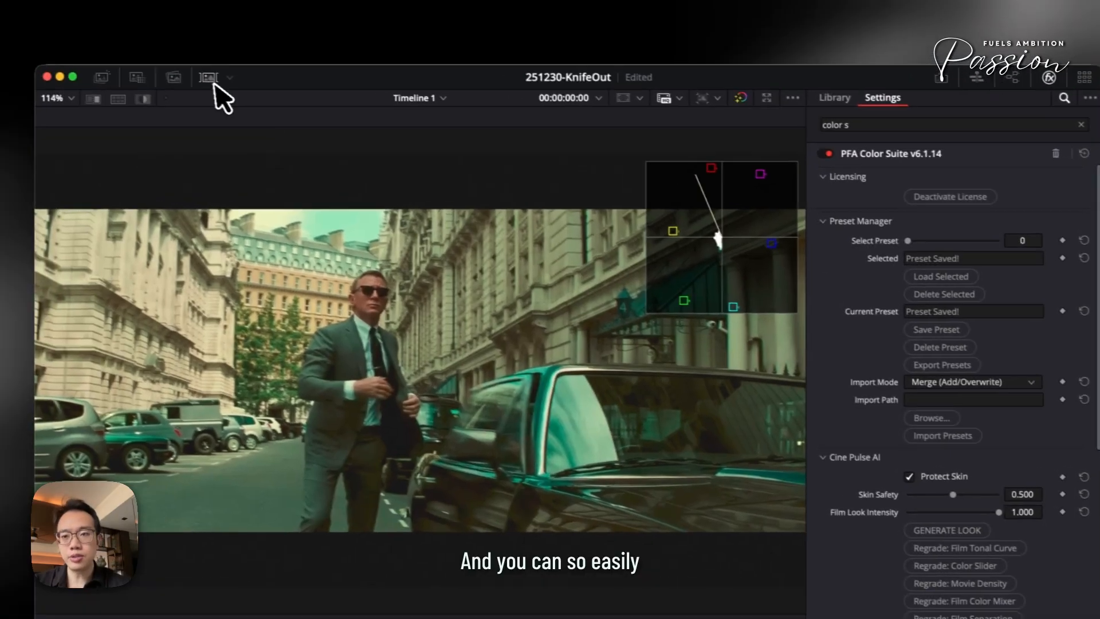
Show the timeline's clips, select clip 02 with the dark sports car, and load preset 0116 onto it
click(139, 64)
click(173, 583)
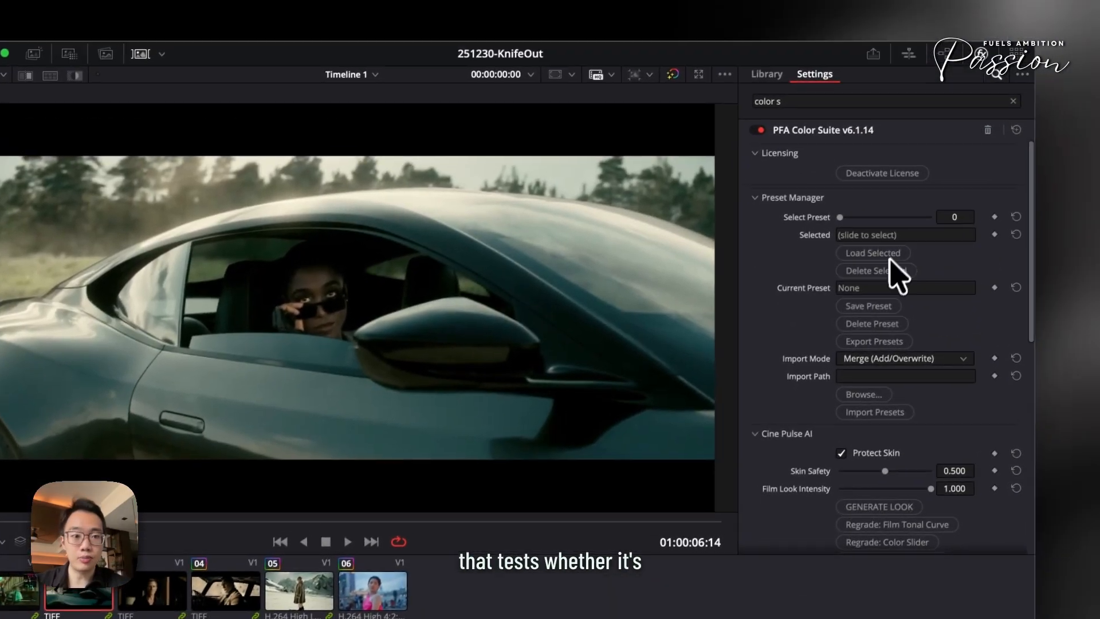
click(911, 212)
key(super+a)
text(0116)
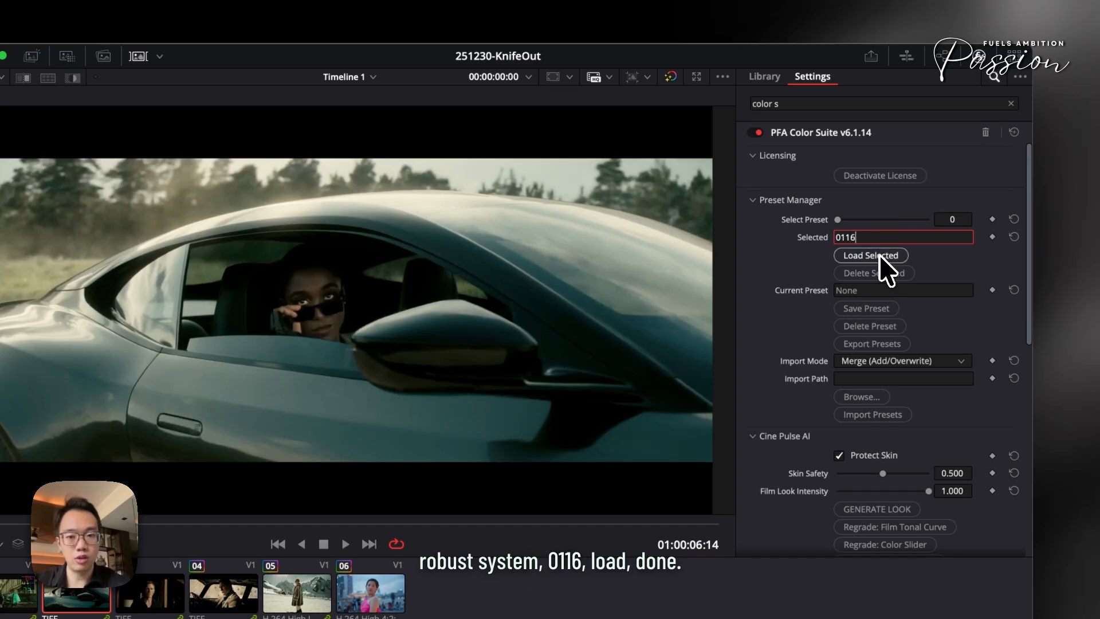
click(881, 258)
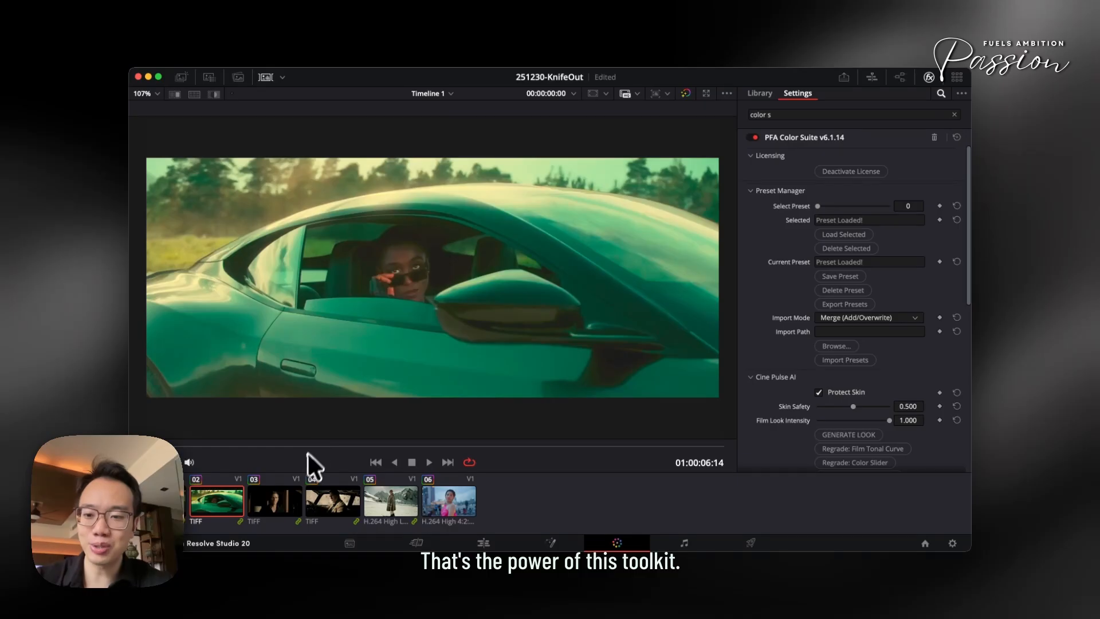
Switch to clip 03, the man in the dark shirt, and load preset 0116 onto it
click(262, 499)
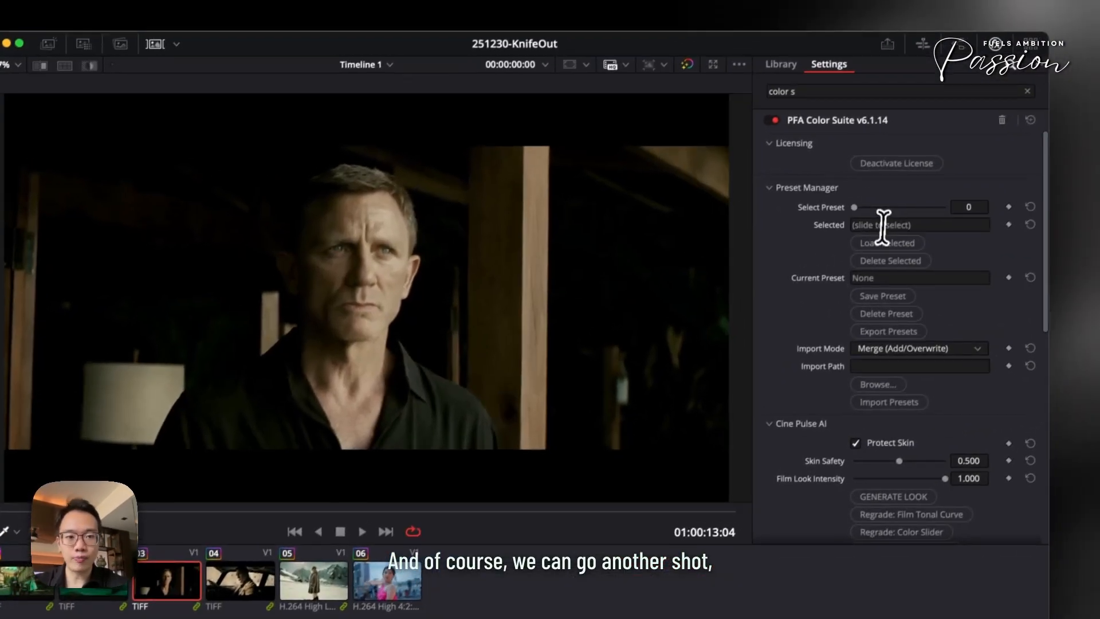
click(883, 226)
text(0116)
click(876, 244)
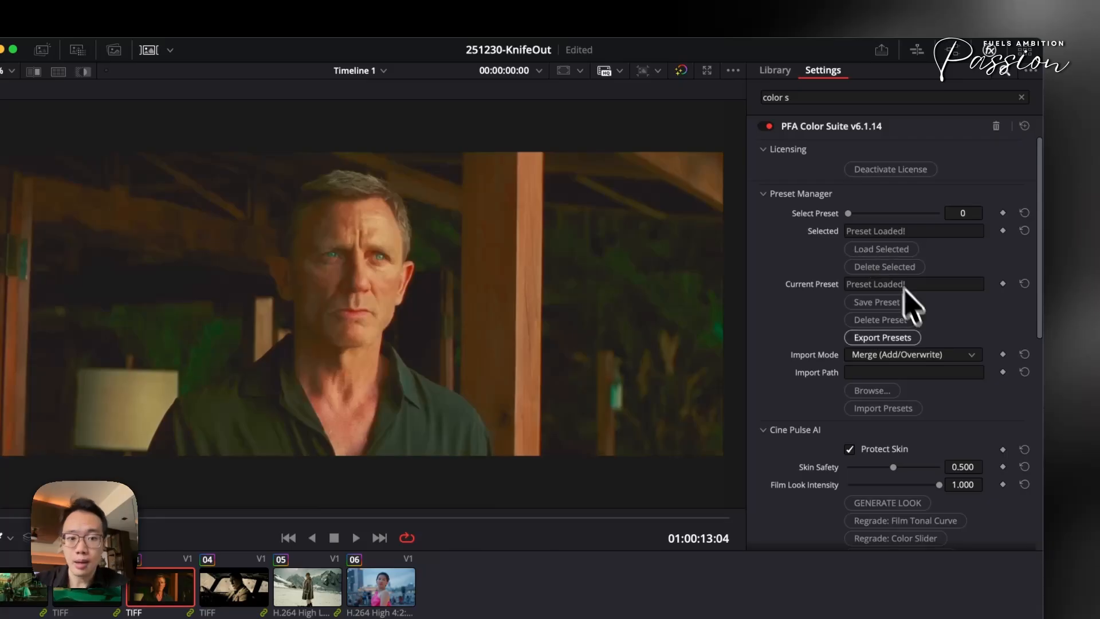
In Film Printer Light, reset Green and set Blue to 0.535, Cyan to 0.504, Magenta to 0.054 and Yellow to -0.829
scroll(927, 352, down, 10)
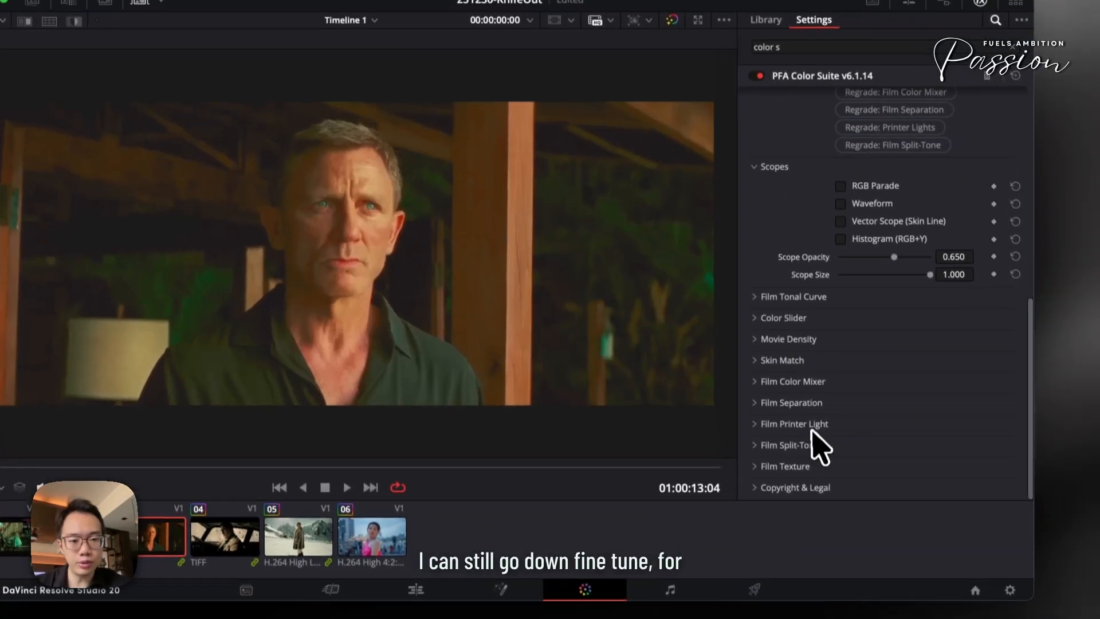
click(819, 475)
scroll(842, 475, down, 3)
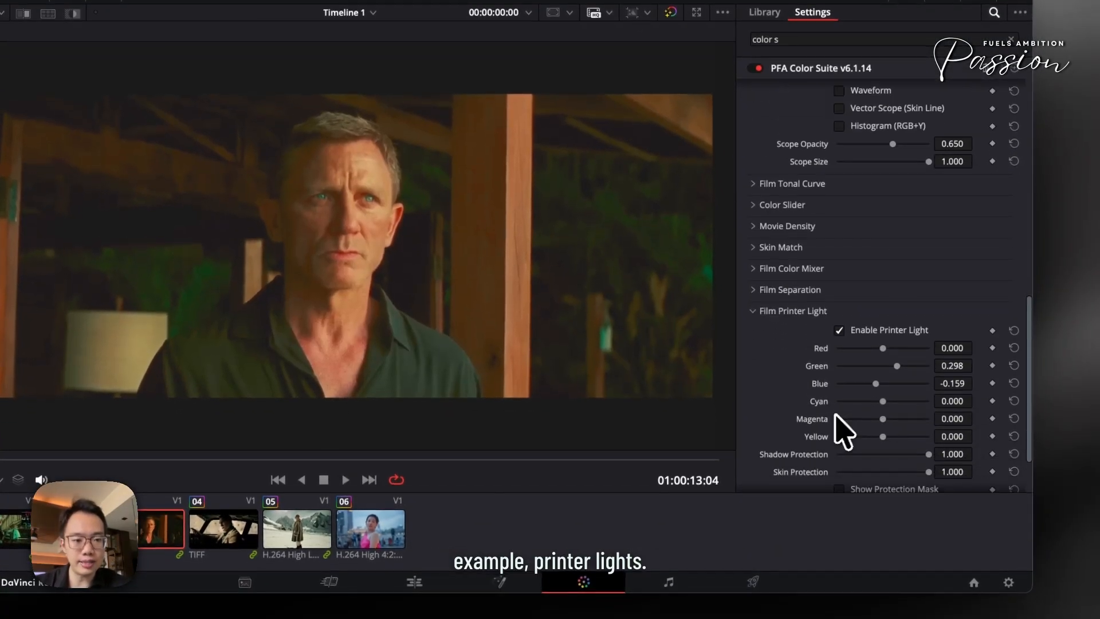
click(1016, 381)
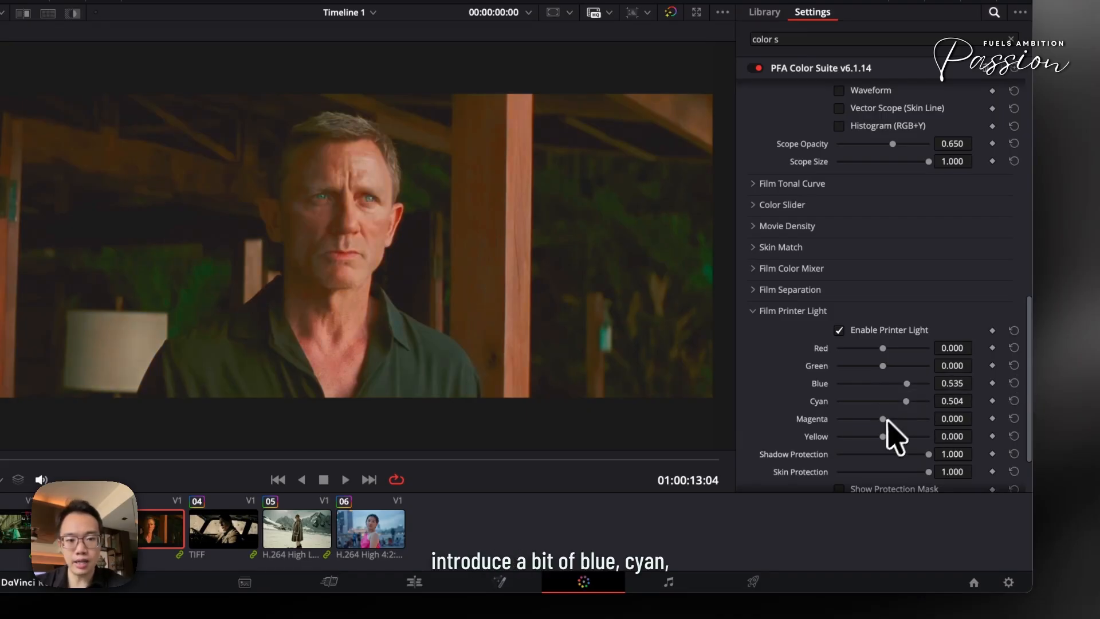
drag(884, 419, 843, 437)
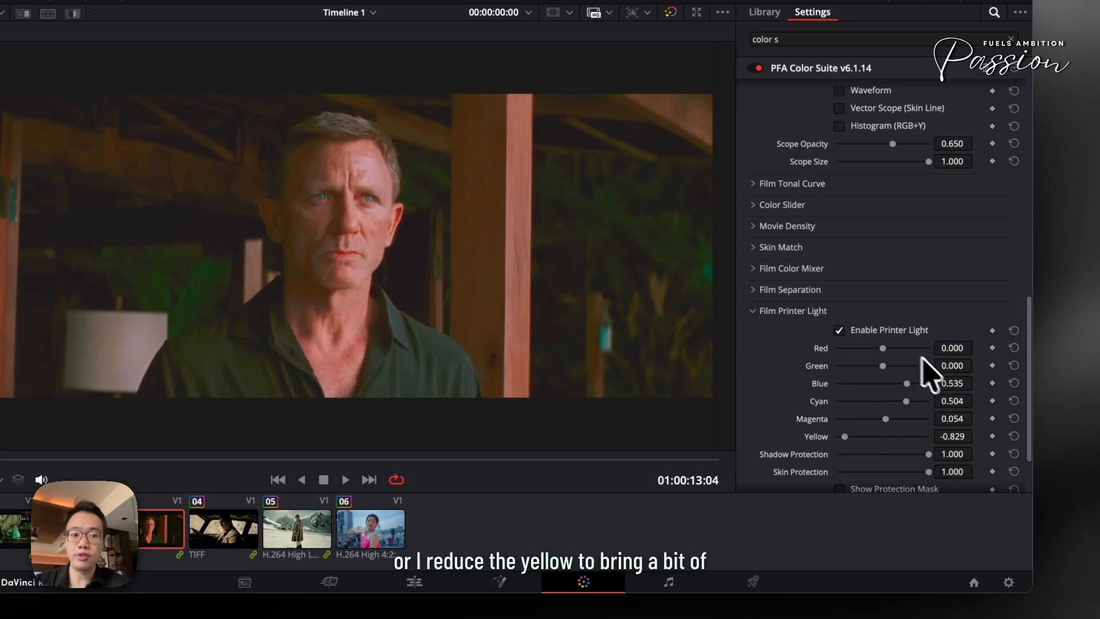
Generate new random Cine Pulse AI looks for clip 03 until a muted, natural one is found
scroll(1004, 338, up, 10)
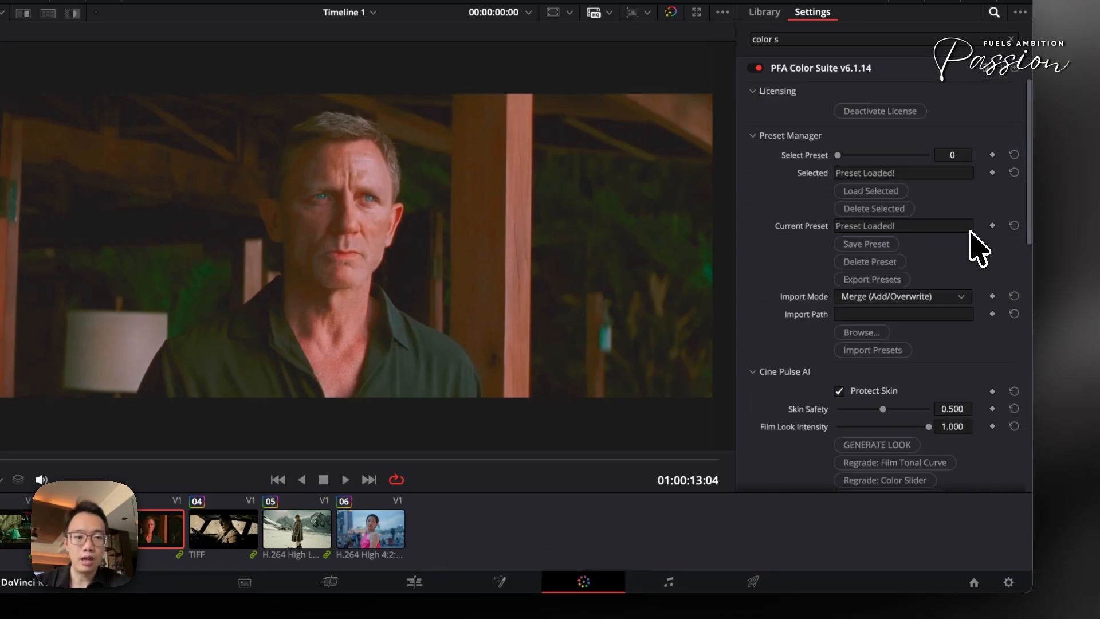
scroll(929, 373, down, 2)
click(889, 383)
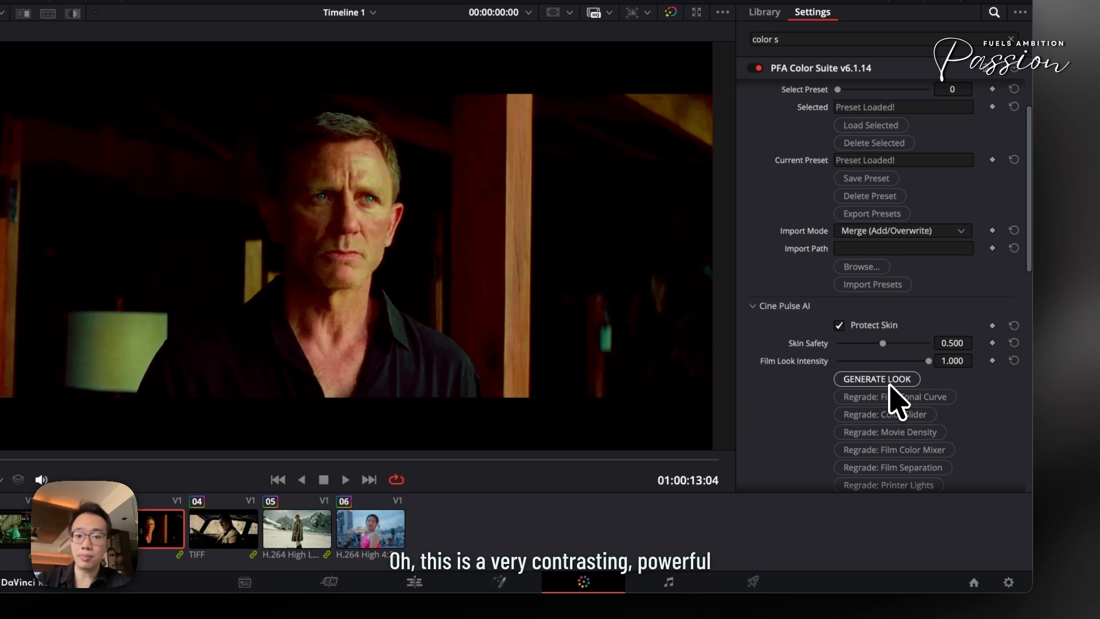
click(890, 383)
click(889, 383)
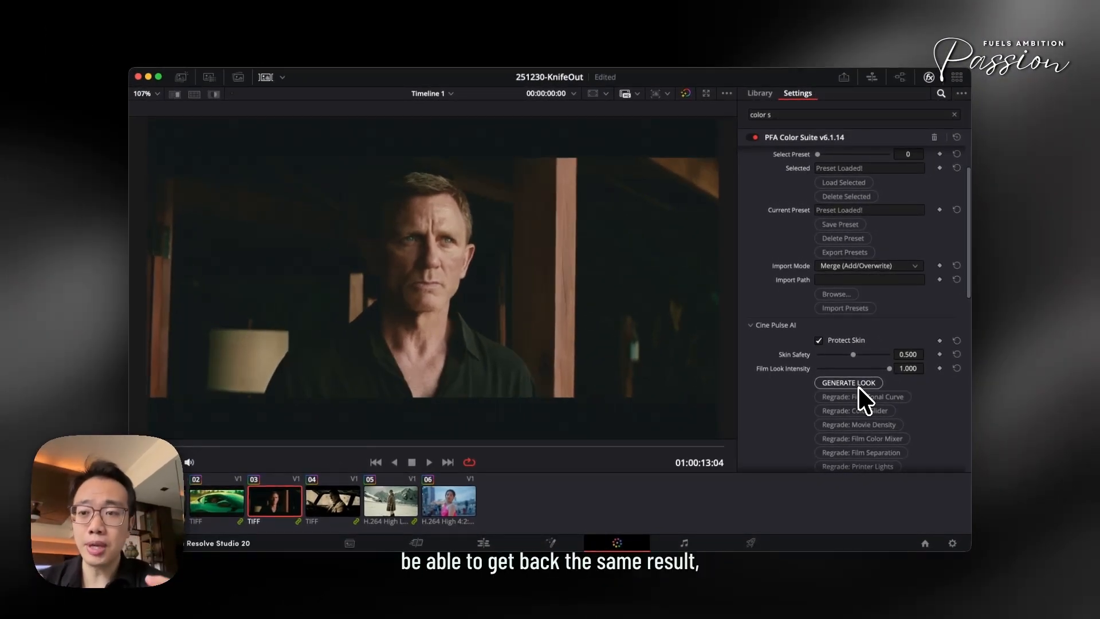
Set Global Density to -0.698 in Movie Density for clip 03
scroll(786, 387, down, 5)
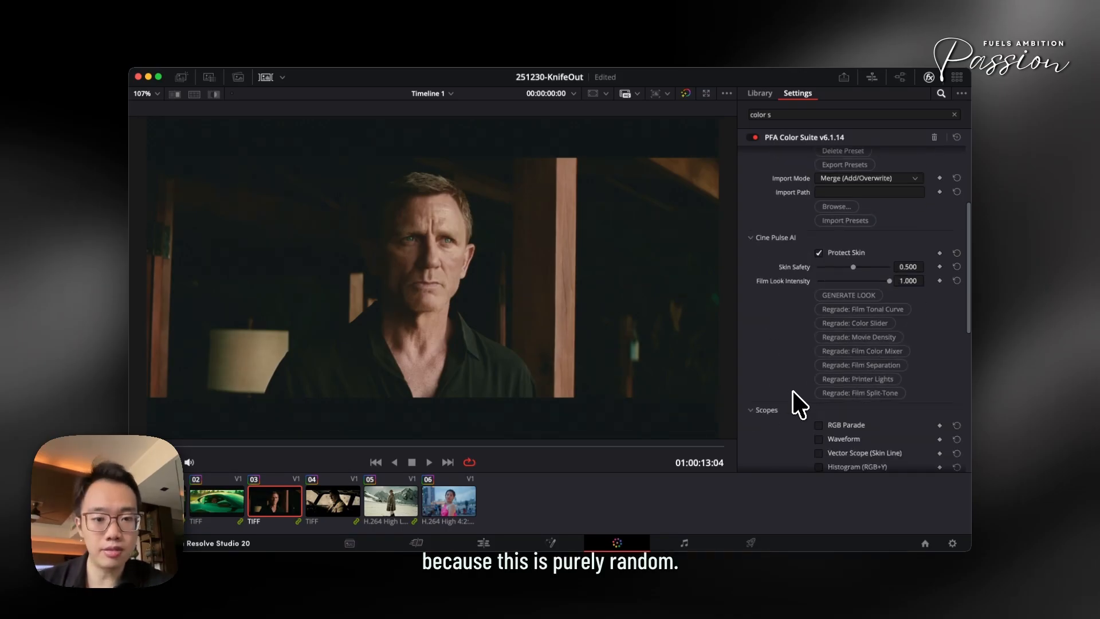
scroll(792, 390, down, 3)
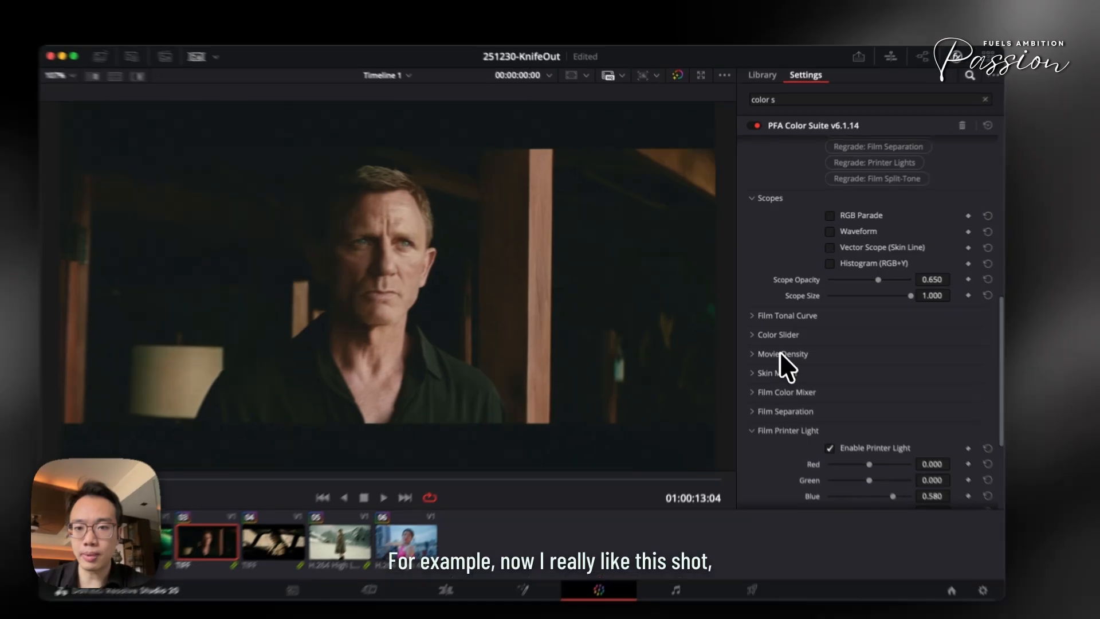
click(778, 337)
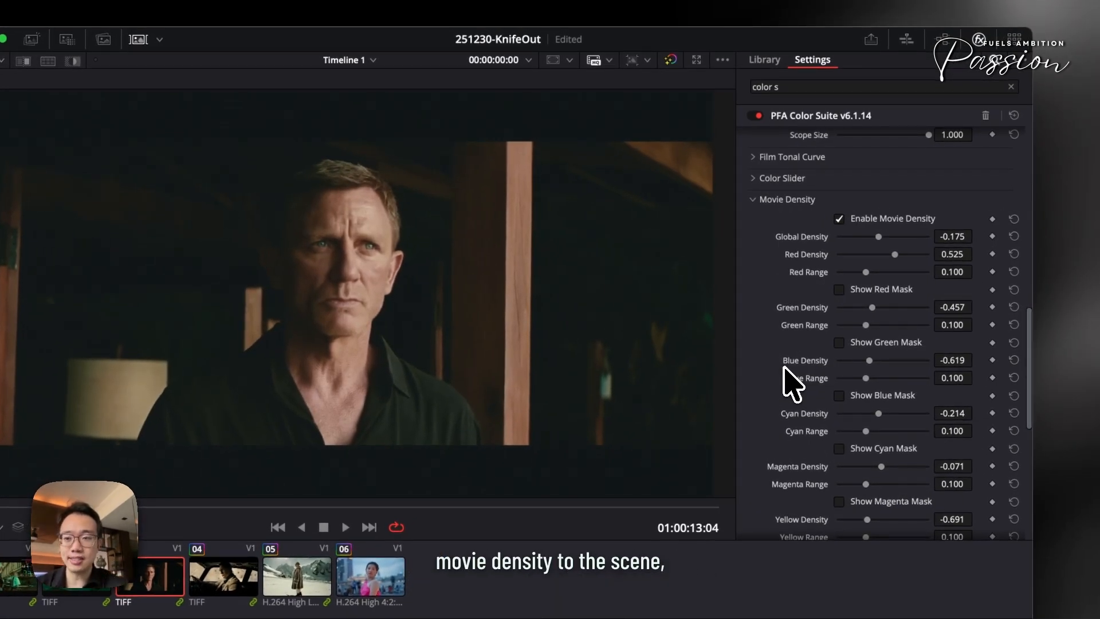
mouse_move(871, 236)
mouse_down()
mouse_move(871, 246)
mouse_move(860, 239)
mouse_up()
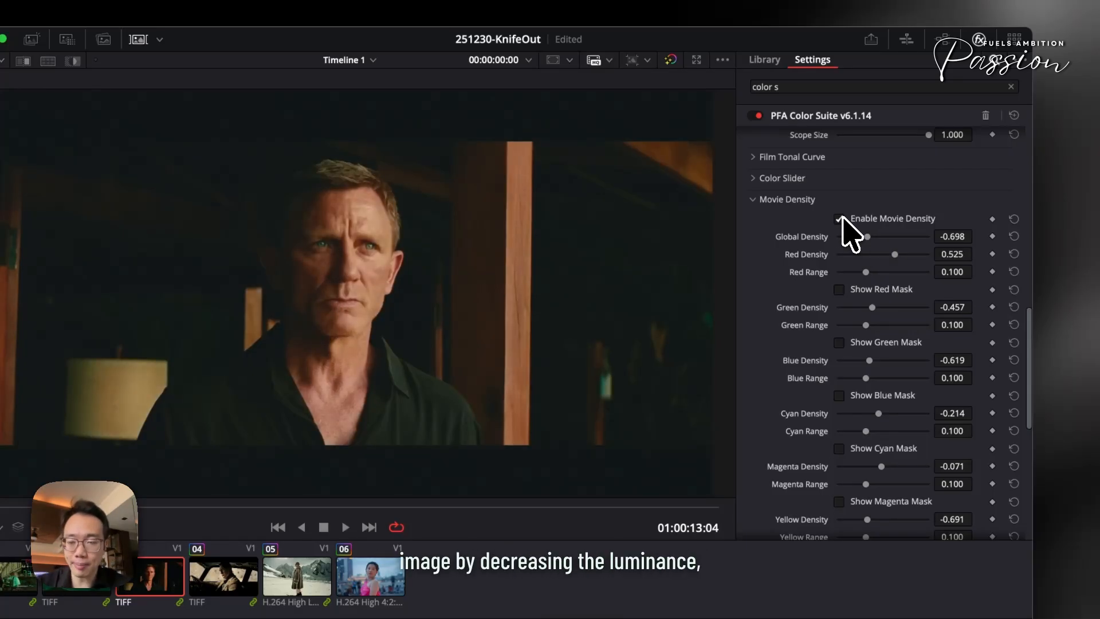
click(774, 201)
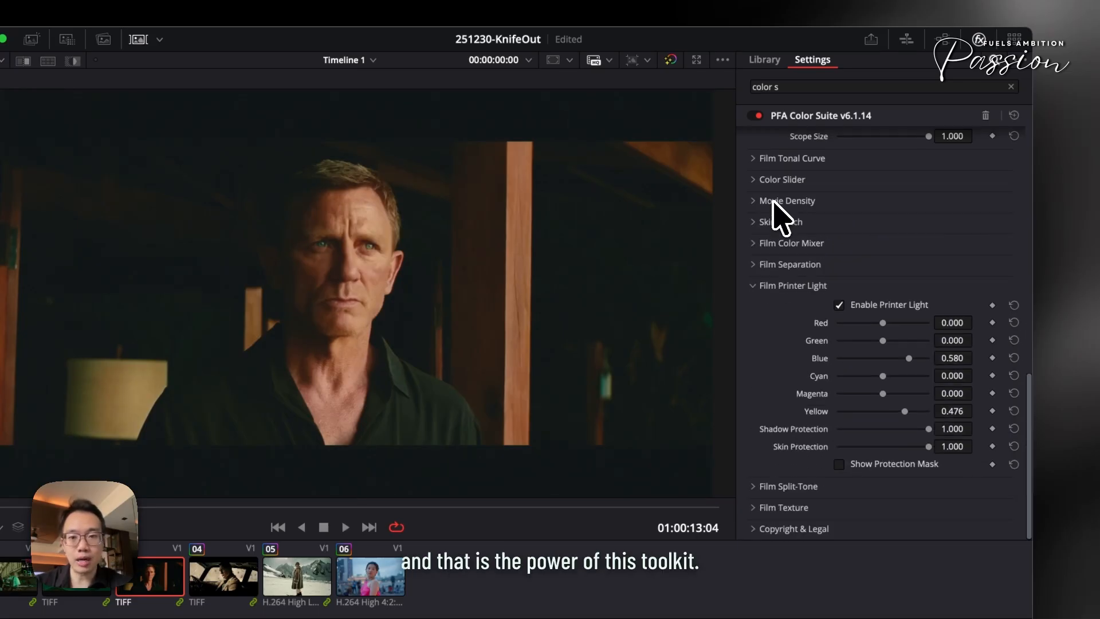
In Film Tonal Curve, set Black Point to 0.357 and Shadow Softness to 4.11 with the curve overlay, and compare the curve off and on
click(781, 167)
click(840, 390)
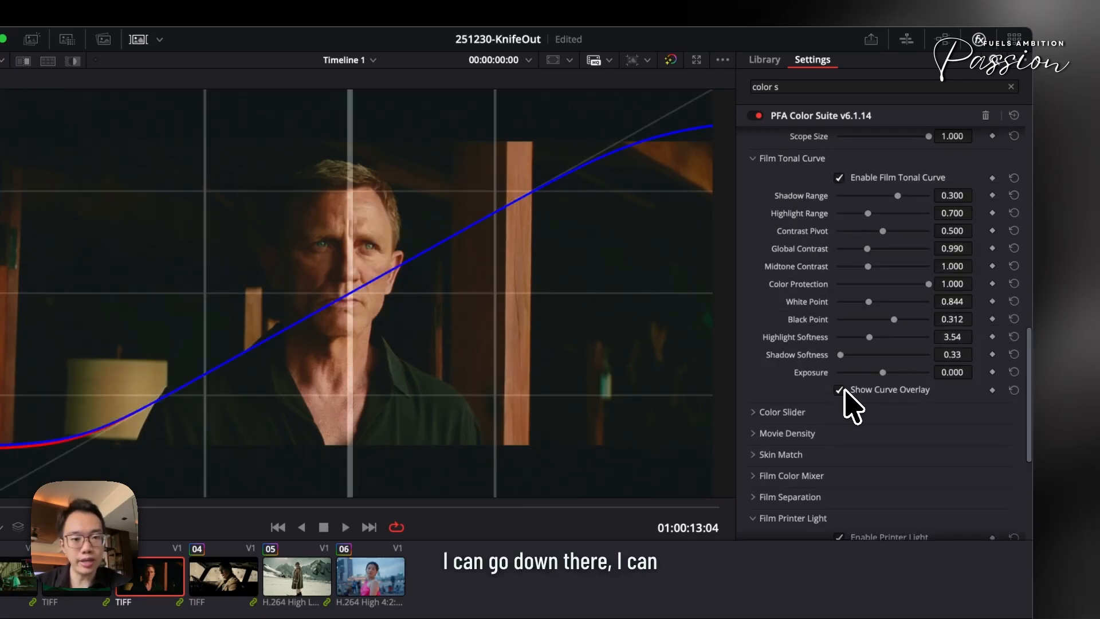
drag(894, 319, 903, 319)
drag(841, 355, 876, 356)
click(854, 391)
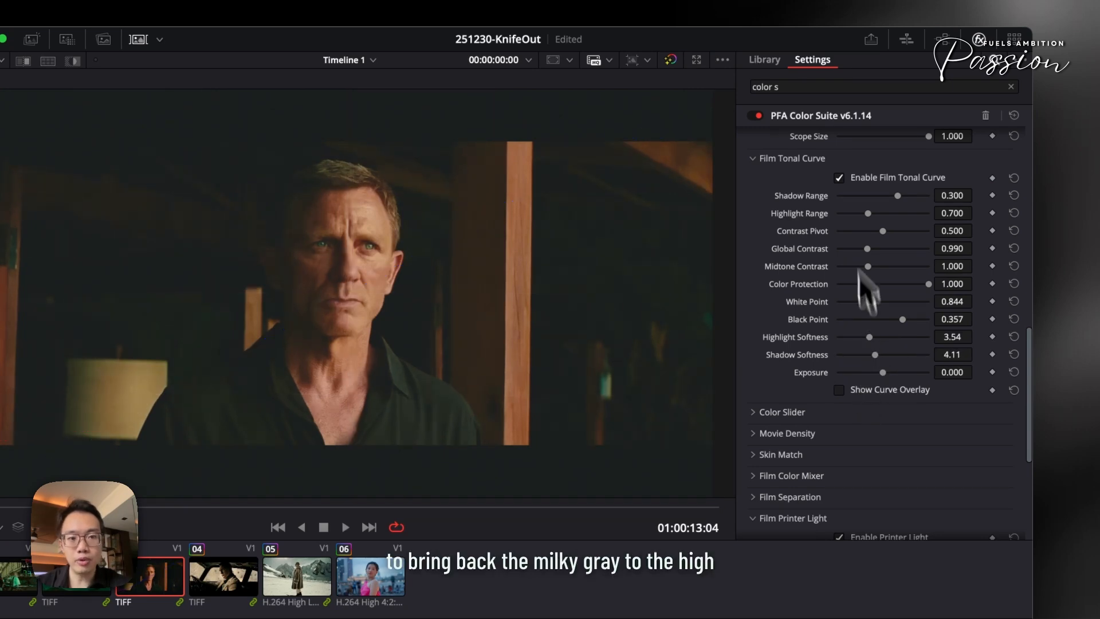
click(839, 178)
click(838, 179)
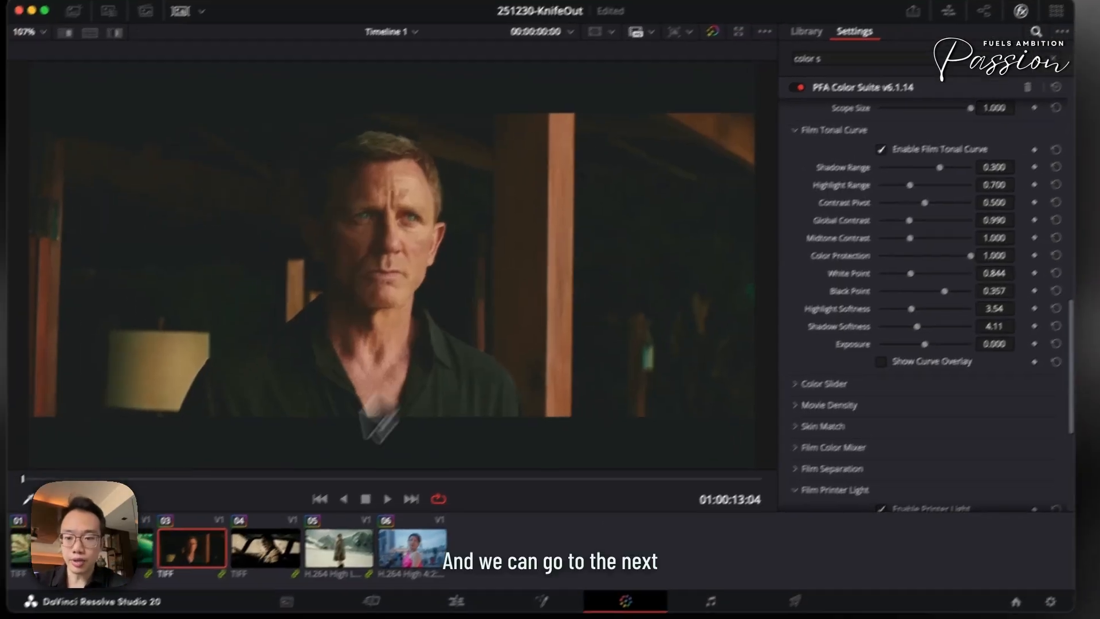
Switch to clip 04, the man at the steering wheel, and load preset 0116 onto it
click(224, 576)
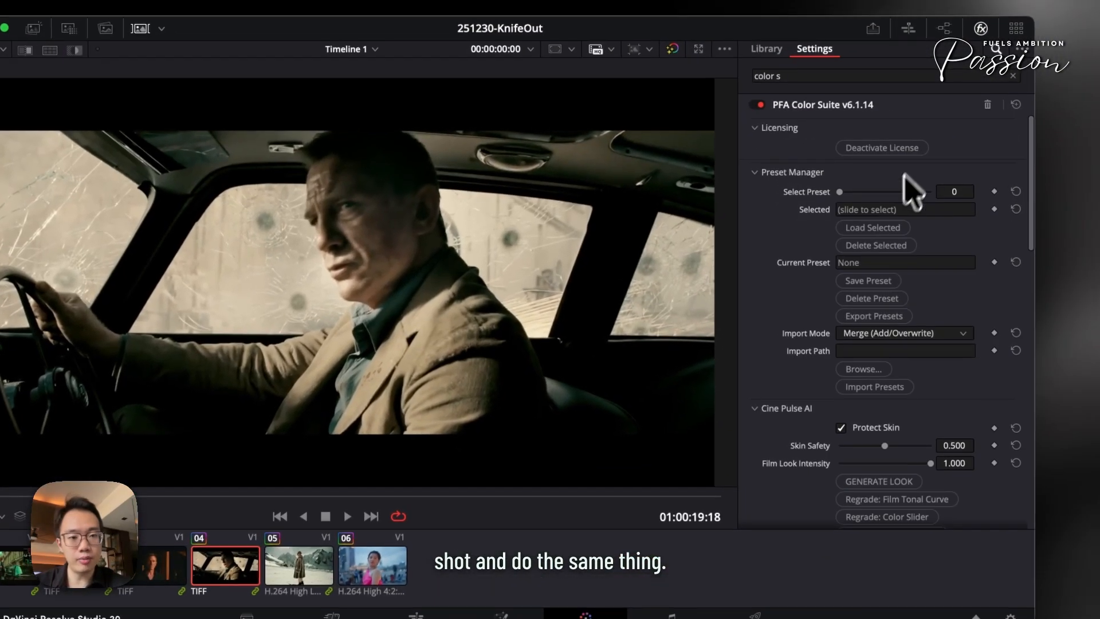
click(891, 209)
key(super+a)
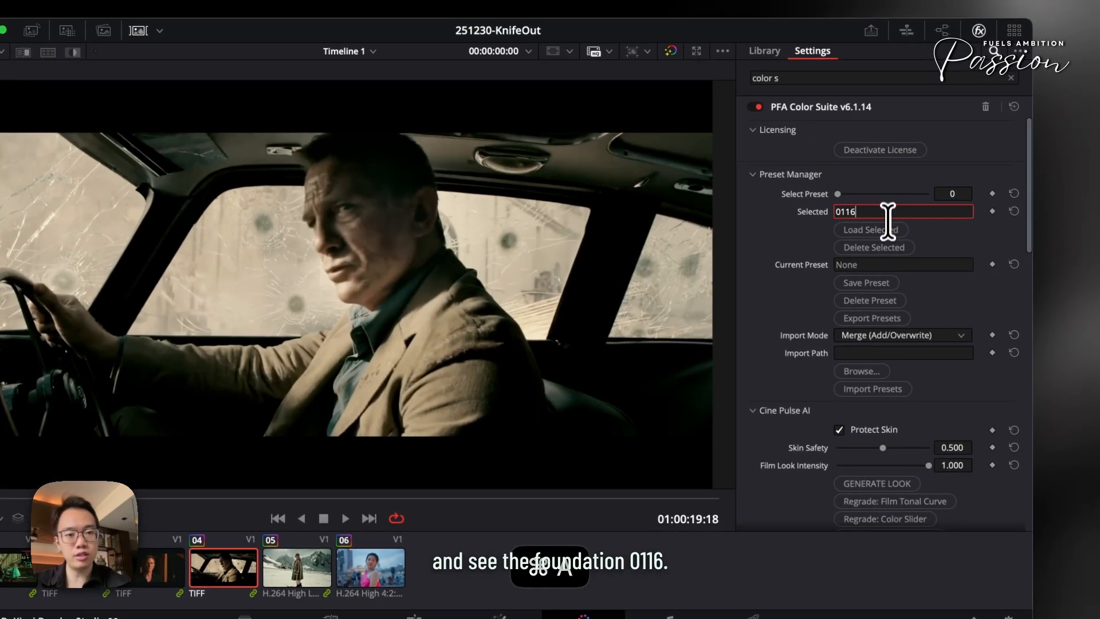
click(887, 229)
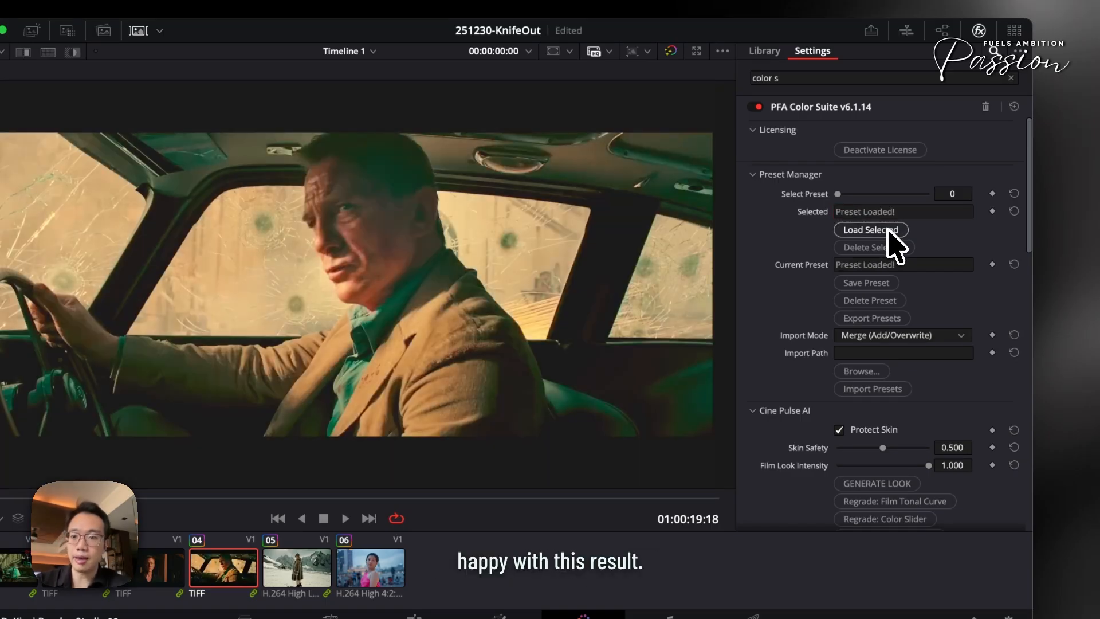
In Film Split-Tone, set Shadow Split to 0.271 and Shadow Split Hue to 0.341 using the curve overlay, and switch Split-Tone off to compare
scroll(900, 394, down, 15)
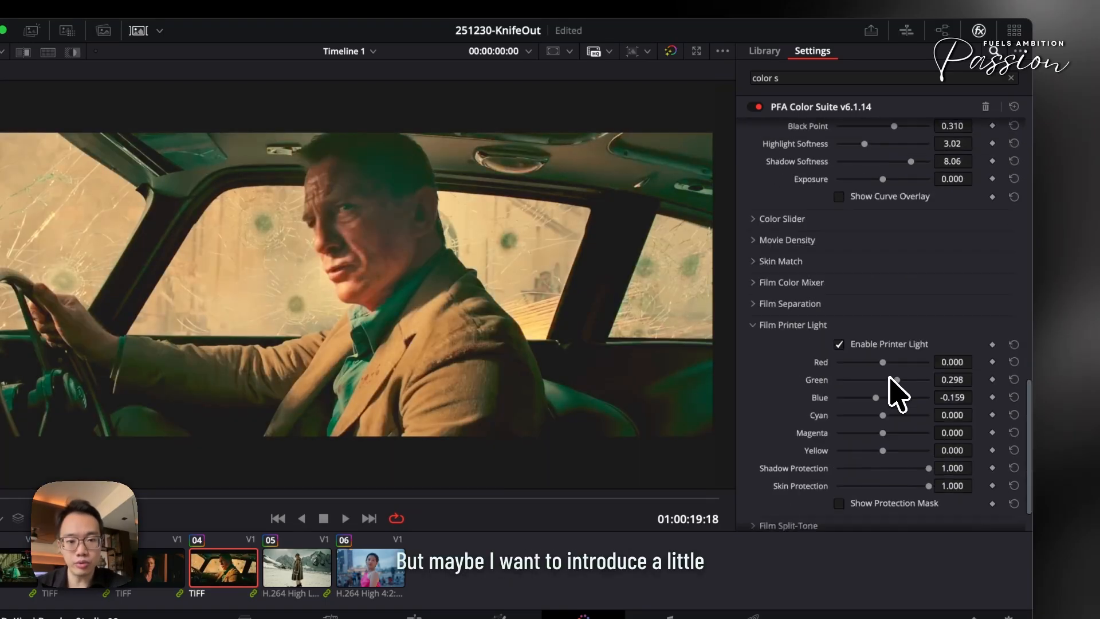
click(812, 476)
scroll(813, 474, down, 10)
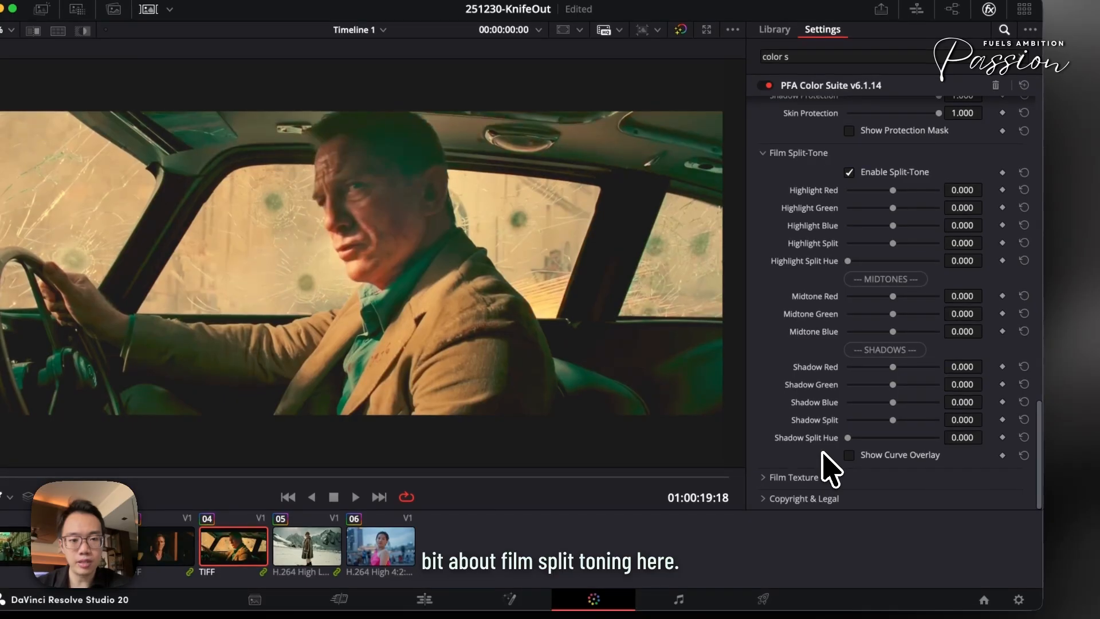
click(857, 455)
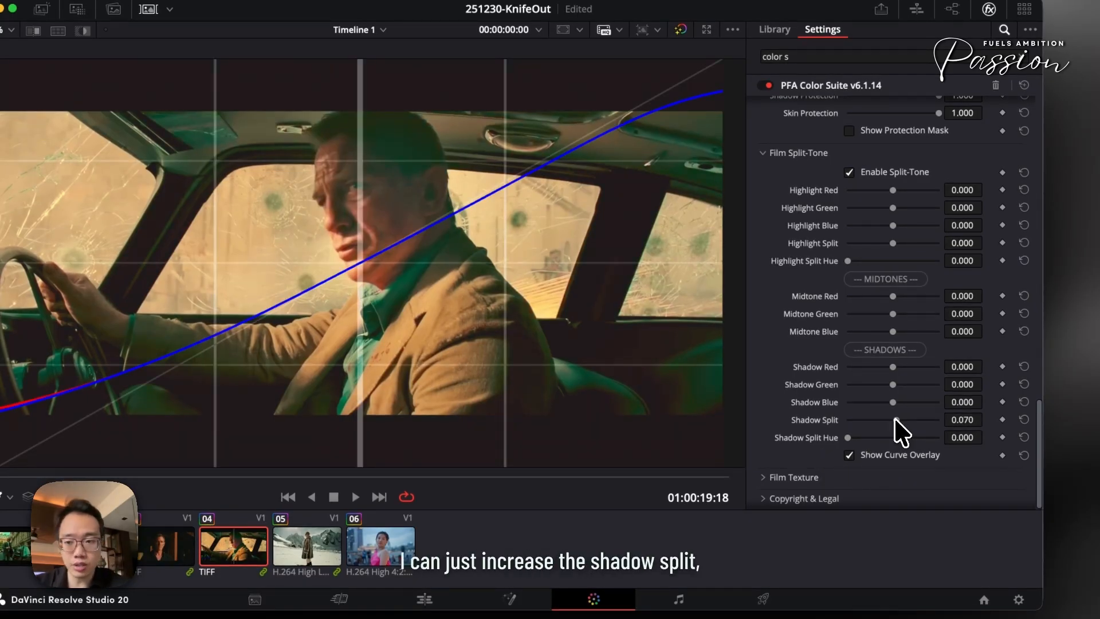
drag(849, 438, 888, 438)
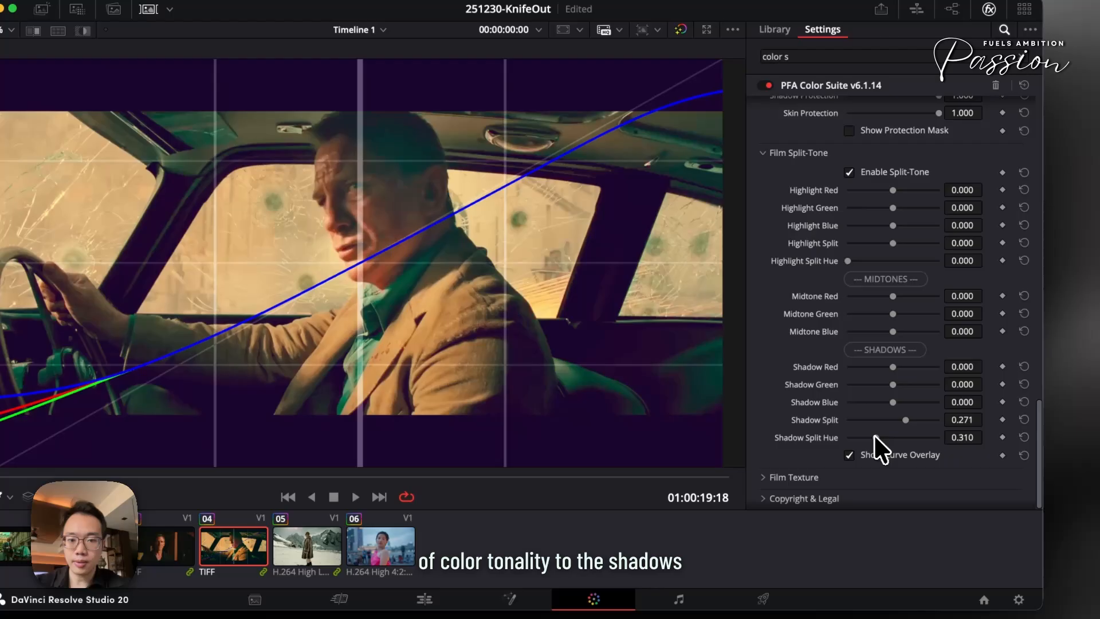
click(869, 460)
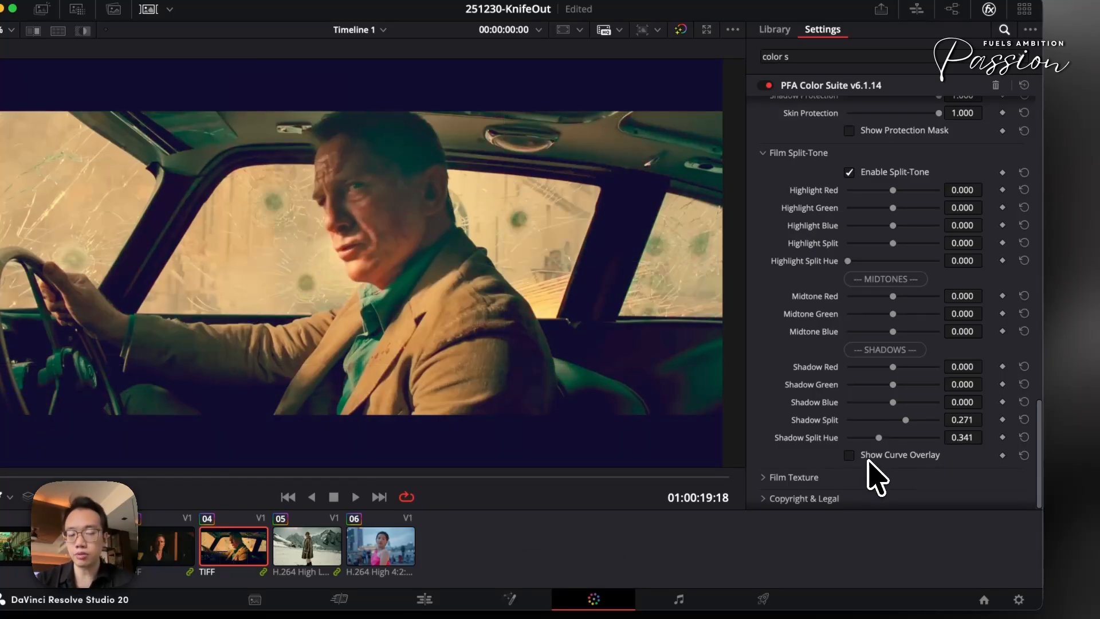
click(871, 173)
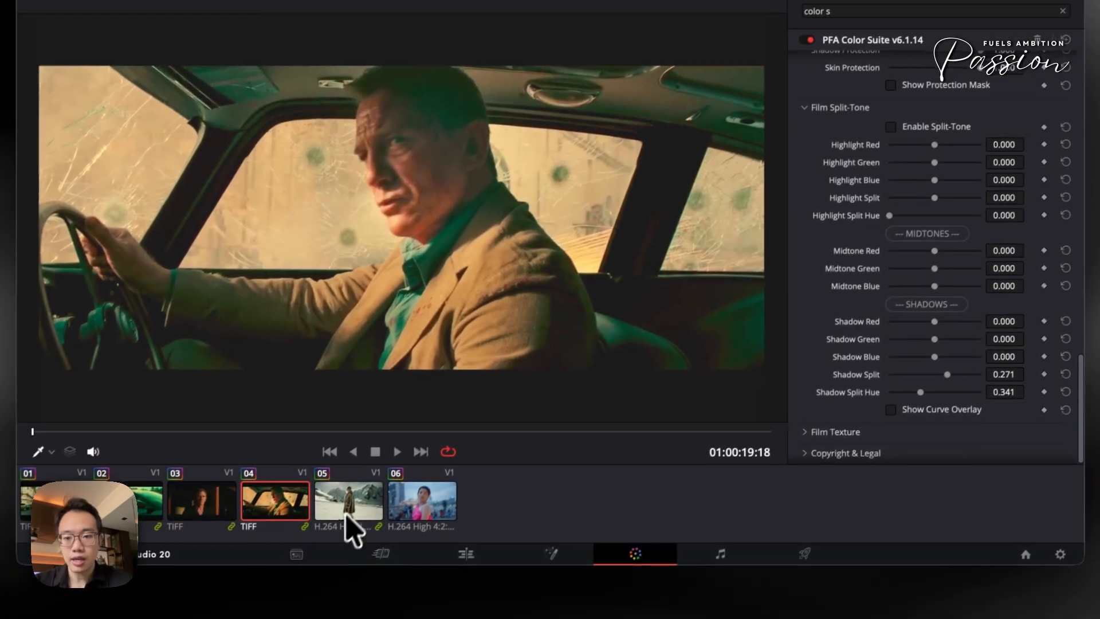
Switch to clip 05, the person in the fur coat on snow, and load preset 0116 onto it
click(346, 515)
click(934, 125)
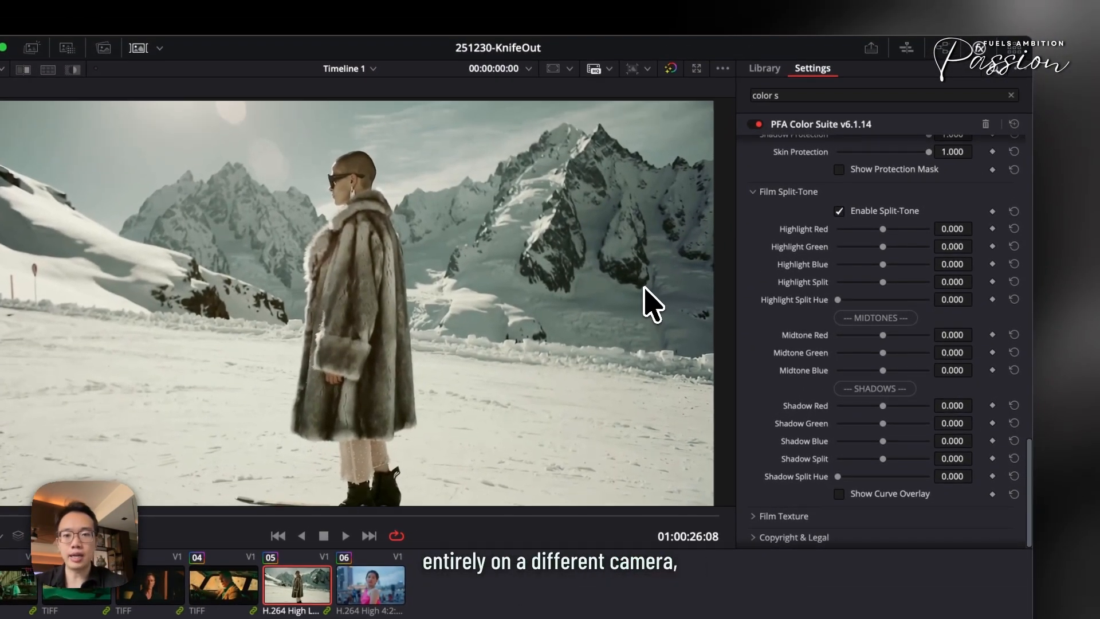
scroll(848, 229, up, 15)
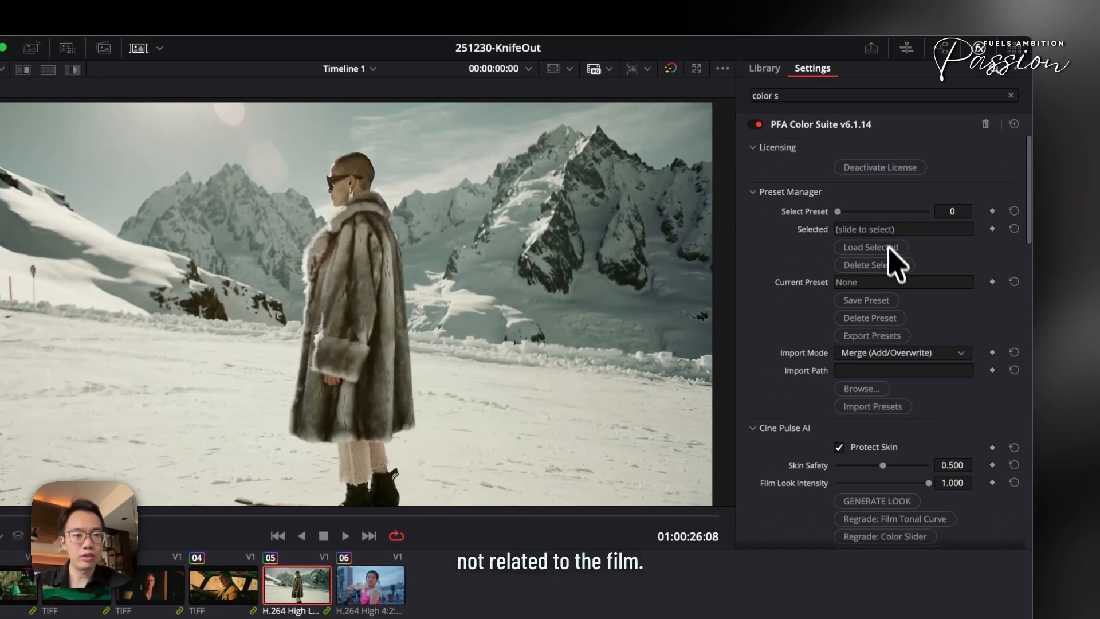
click(885, 228)
key(super+a)
text(0116)
click(871, 247)
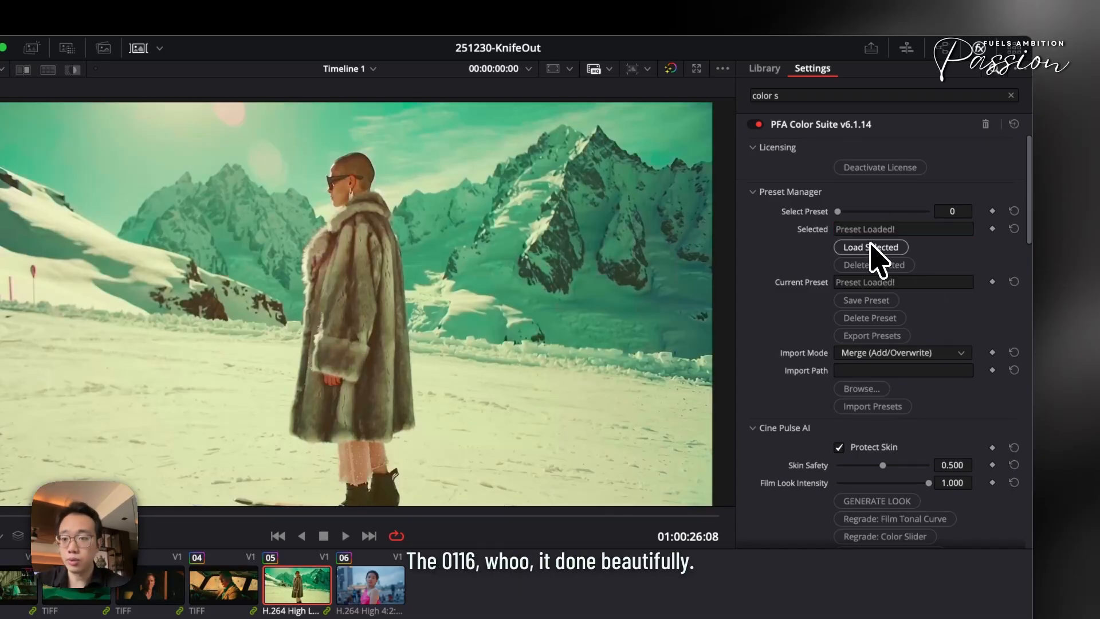
scroll(915, 343, down, 10)
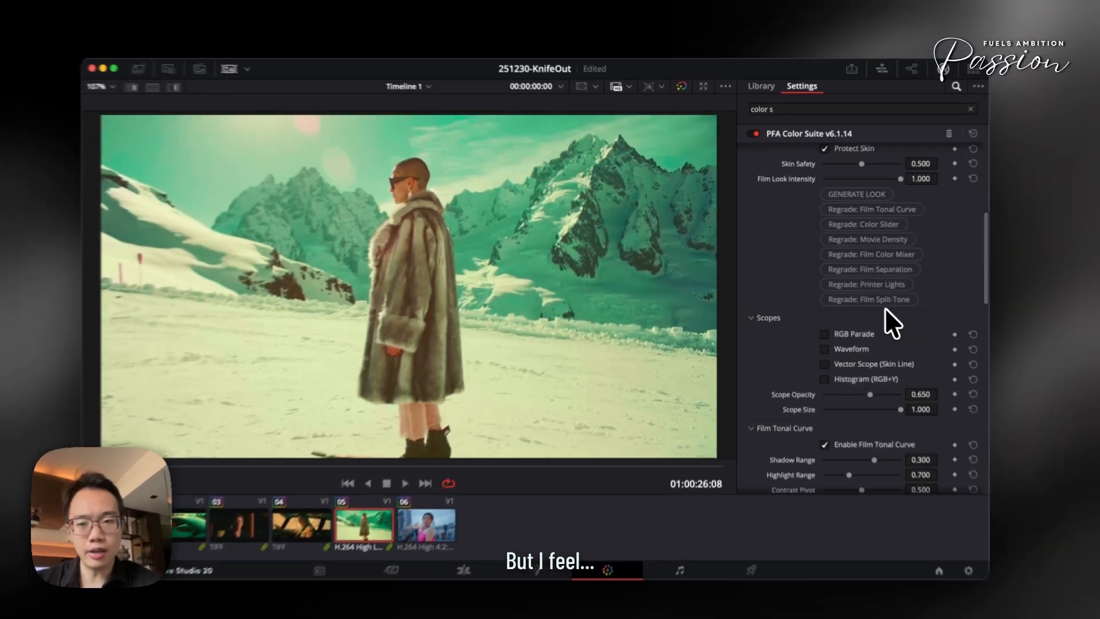
Regrade the Printer Lights of clip 05 with Cine Pulse AI
scroll(876, 301, down, 2)
scroll(882, 315, up, 1)
scroll(881, 315, down, 12)
scroll(882, 314, up, 5)
scroll(878, 310, down, 10)
scroll(864, 360, up, 3)
scroll(820, 238, up, 9)
scroll(793, 241, up, 10)
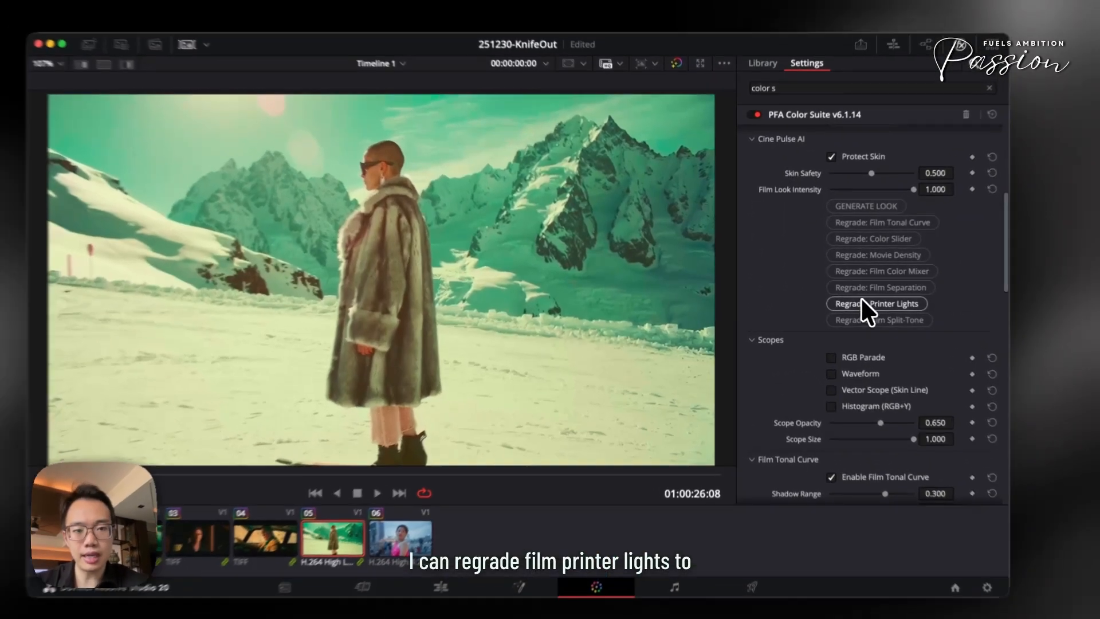
click(863, 303)
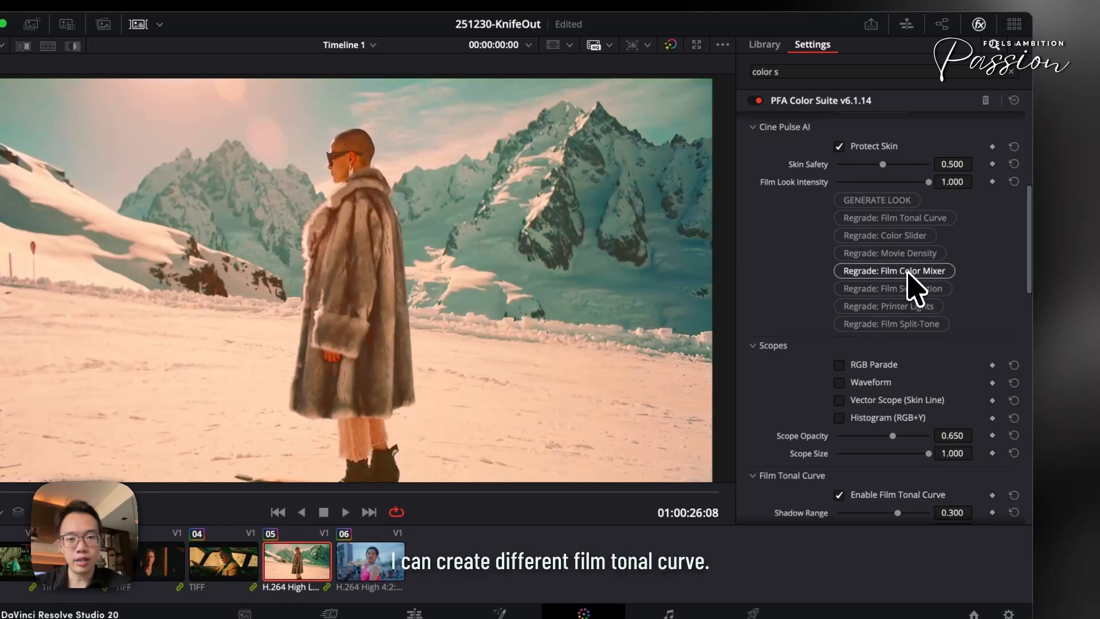
Generate a new Cine Pulse AI look for clip 05, repeating the generation to try several variations
click(869, 199)
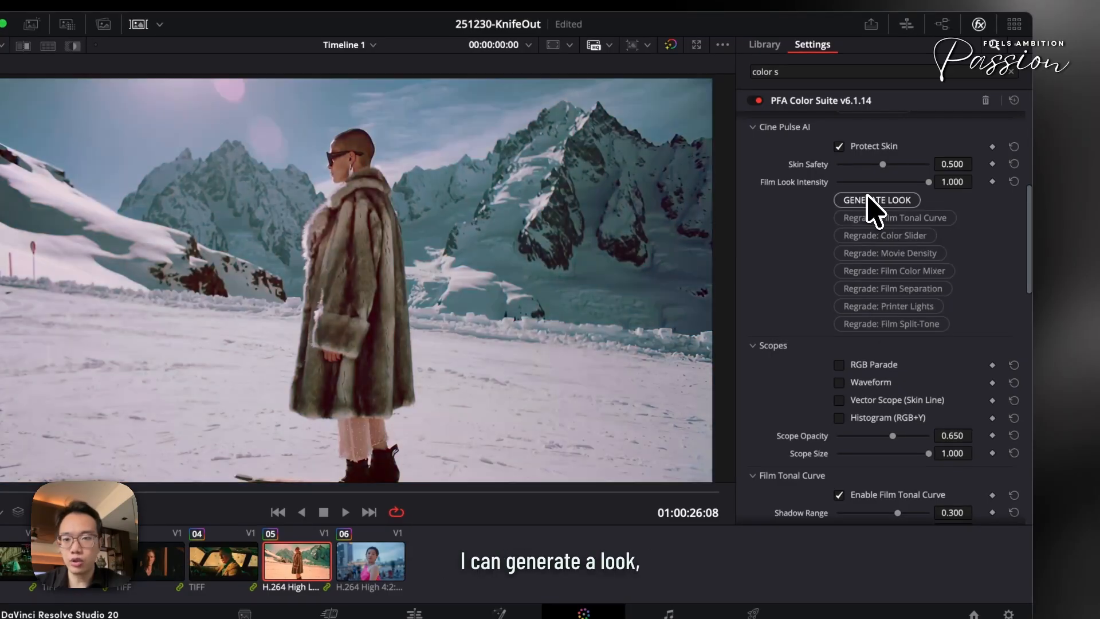
click(867, 198)
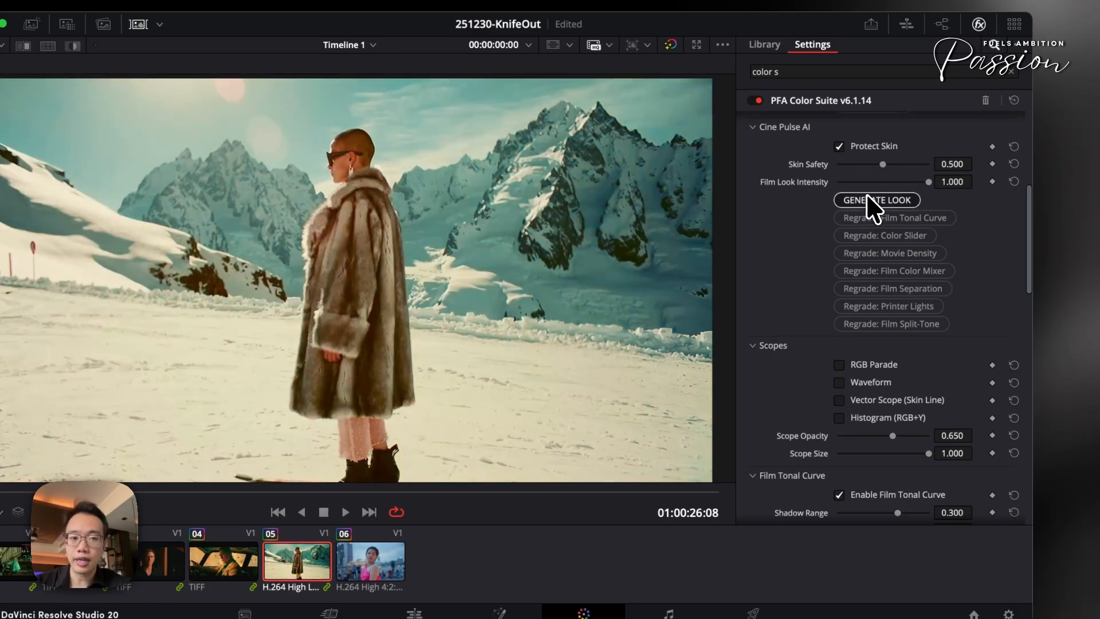
click(868, 199)
Regrade only the Printer Lights on top of the generated look and review the Film Printer Light settings
scroll(926, 418, down, 15)
scroll(926, 417, up, 10)
click(914, 174)
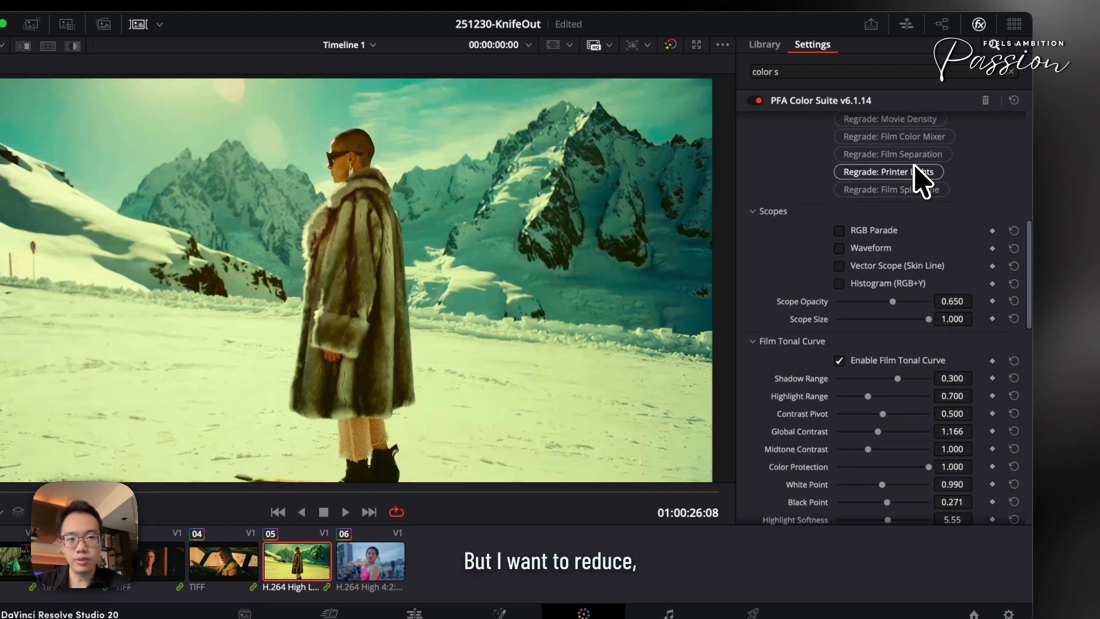
scroll(904, 393, down, 6)
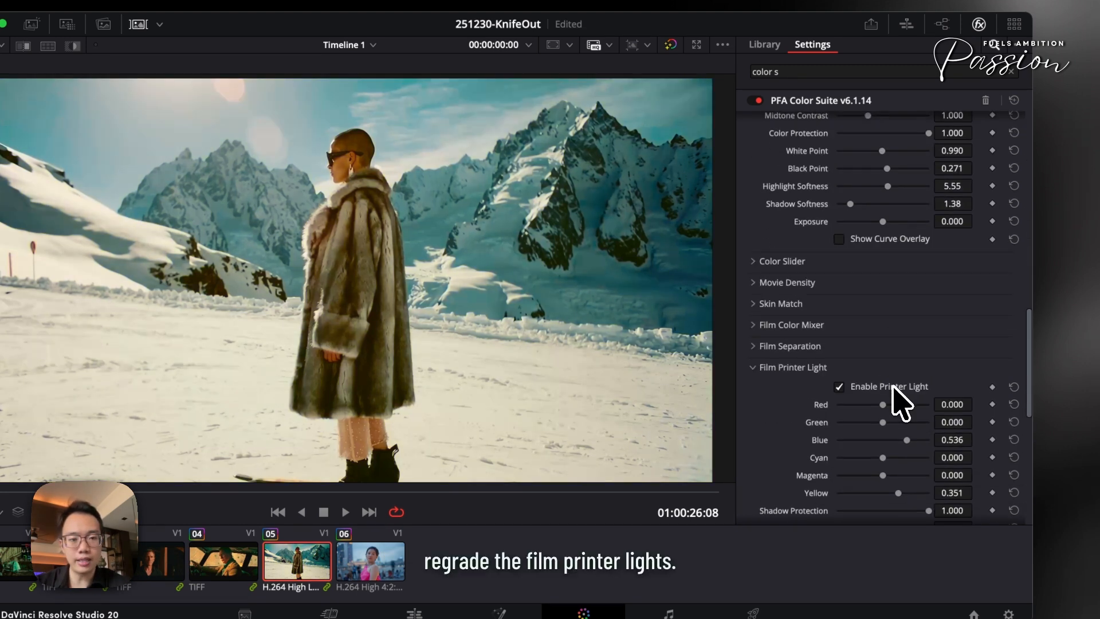
Play clip 05 forward to 01:00:29:00 and check its skin selection with the Skin Match skintone map
scroll(815, 358, up, 1)
click(780, 334)
key(space)
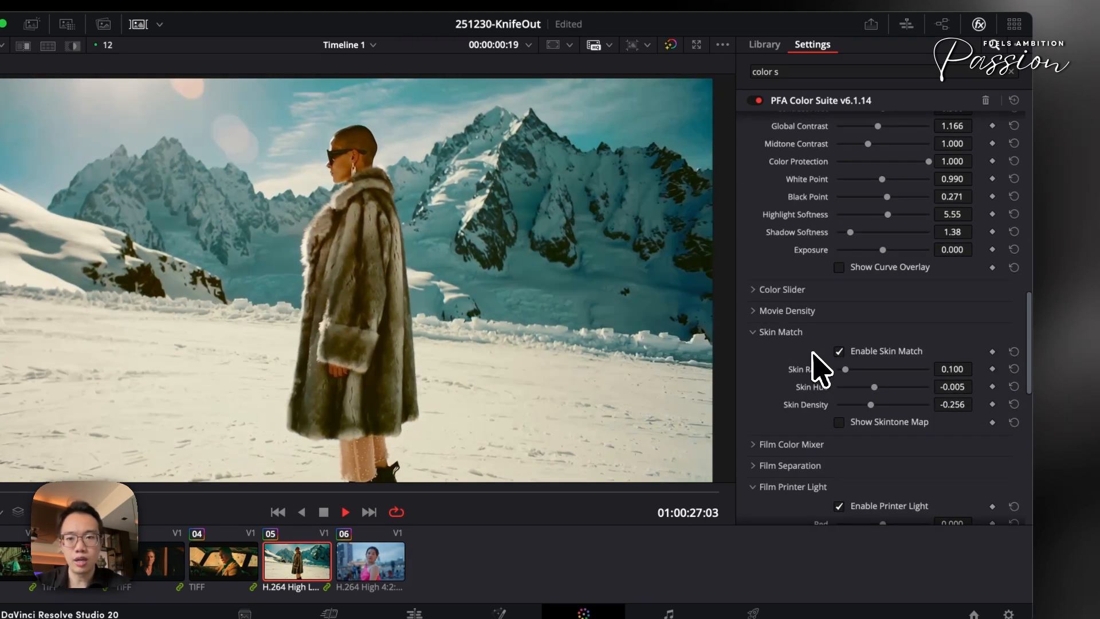
key(space)
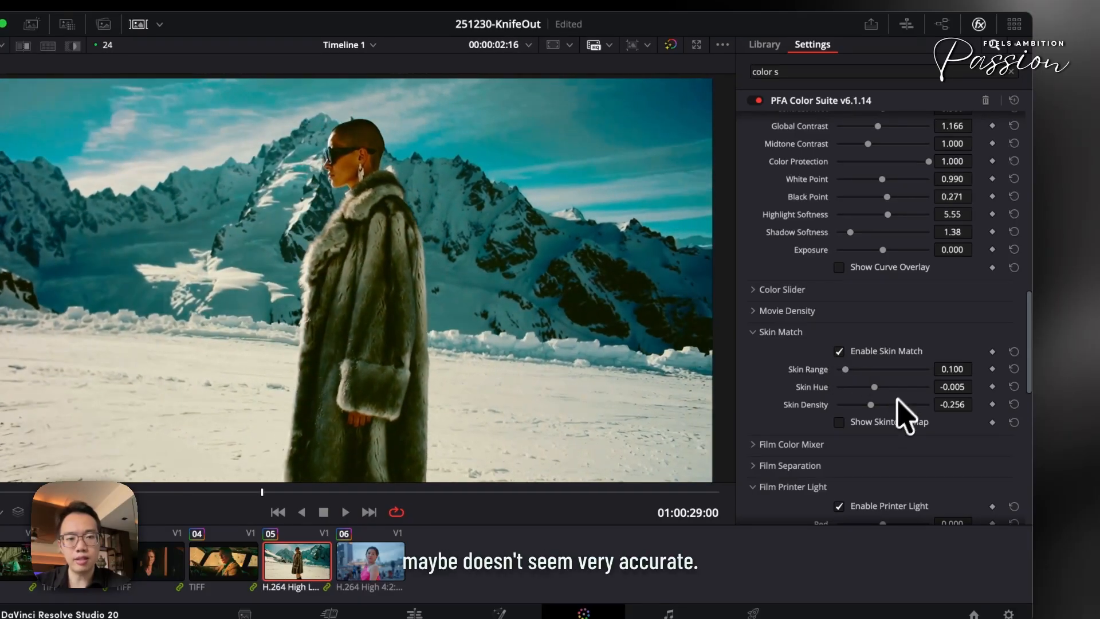
click(874, 422)
click(873, 427)
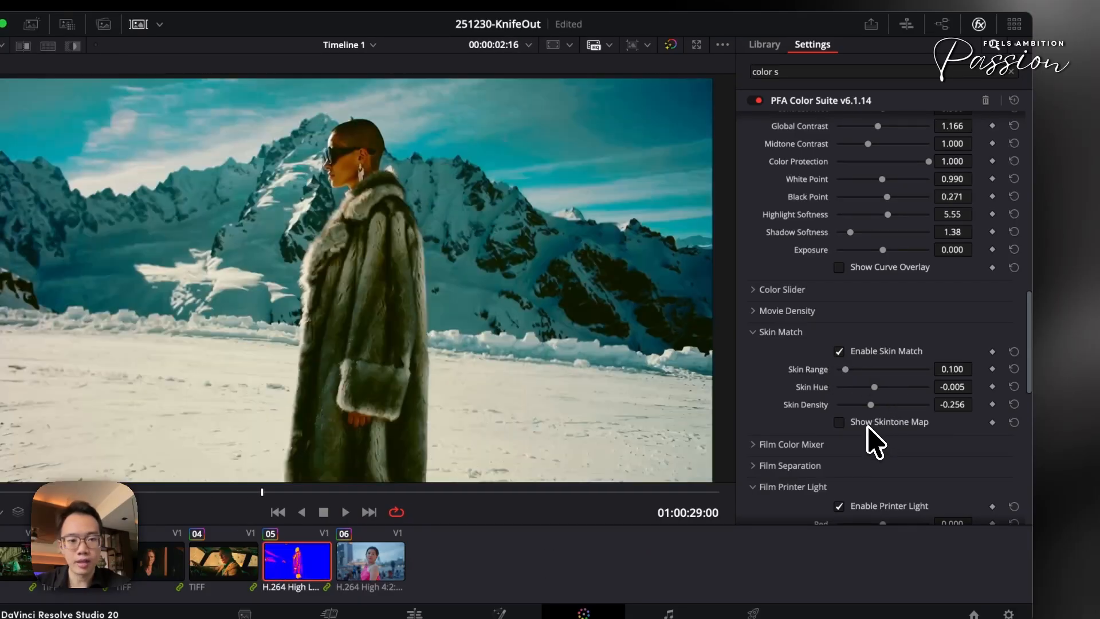
Set Skin Match to Skin Hue -0.006 and Skin Density 0.256, and Film Color Mixer's Magenta & Green to 0.326, checking the skintone map
click(873, 389)
click(870, 404)
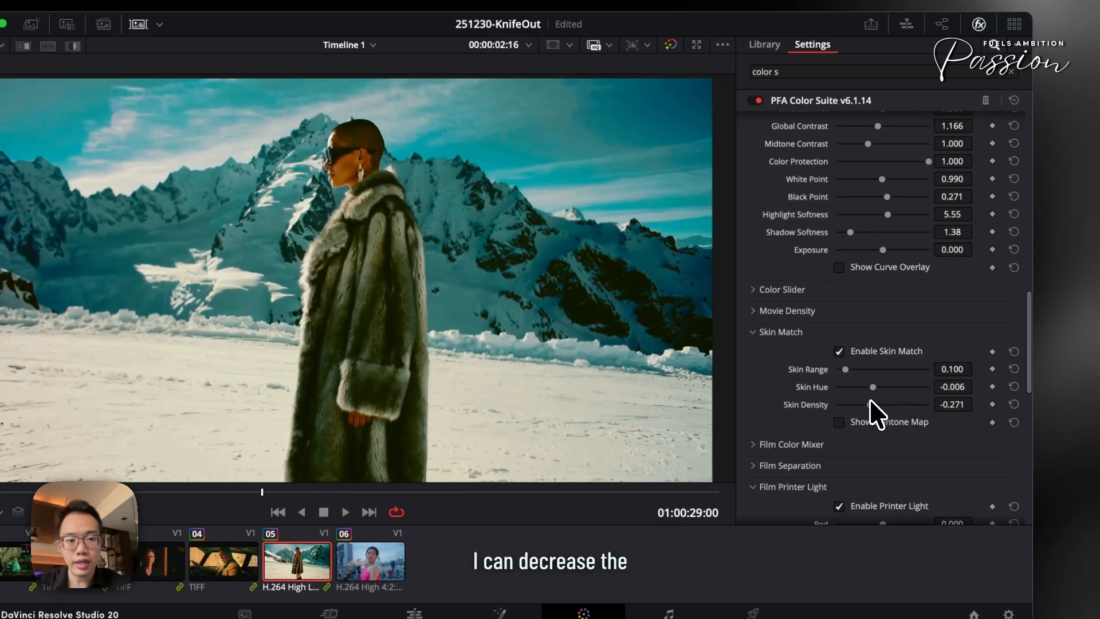
click(867, 442)
scroll(867, 434, down, 3)
click(867, 426)
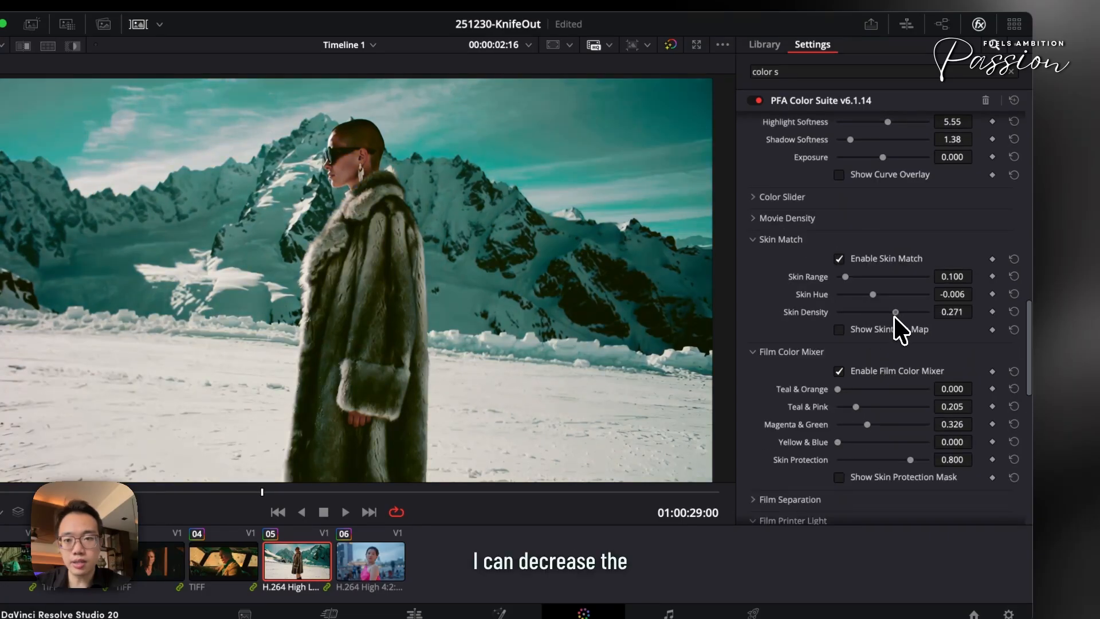
drag(896, 317, 893, 318)
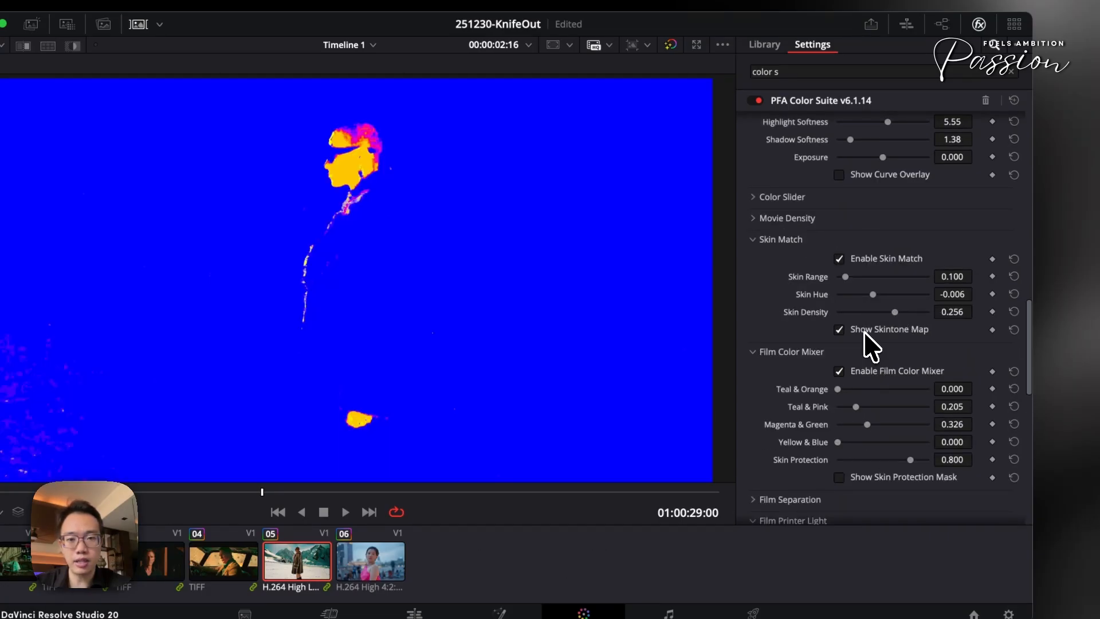
click(864, 331)
Turn on the Vector Scope (Skin Line) overlay for clip 05
click(803, 352)
scroll(877, 350, down, 5)
scroll(879, 294, up, 10)
scroll(885, 292, up, 3)
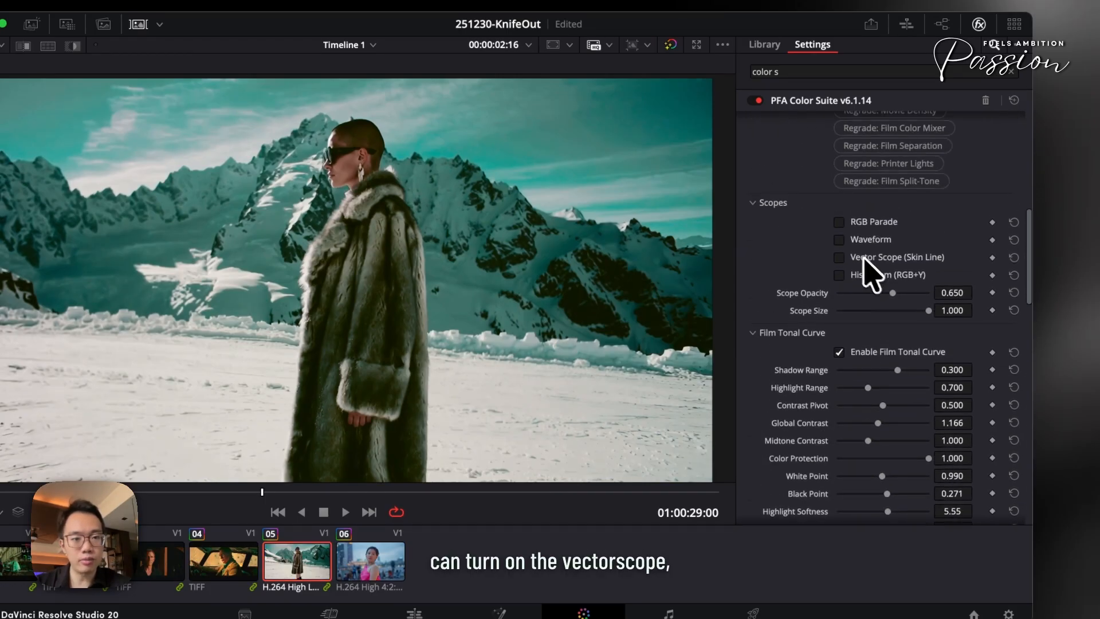
click(855, 267)
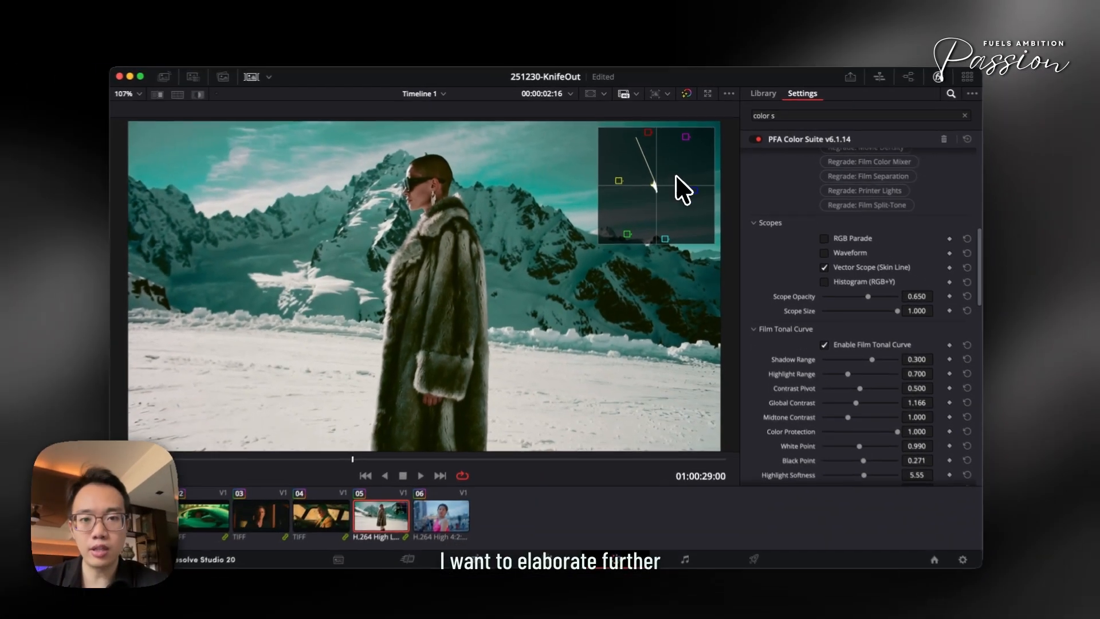
In Film Separation, set Red-Cyan to 0.473 and Magenta-Green to -0.006, playing the clip to judge the color
scroll(791, 334, down, 10)
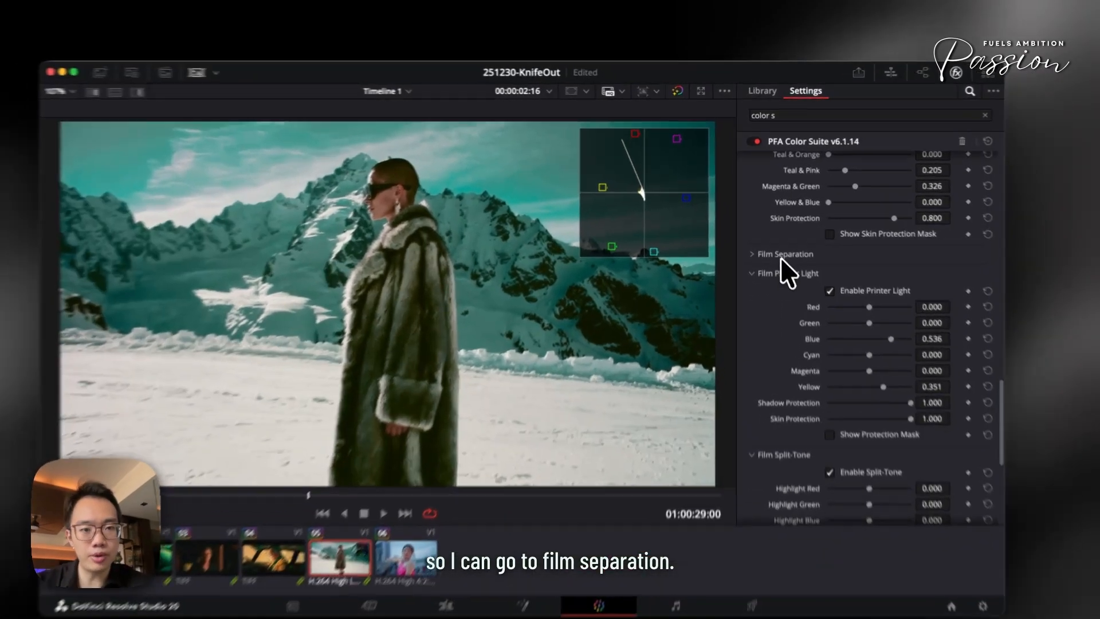
click(771, 236)
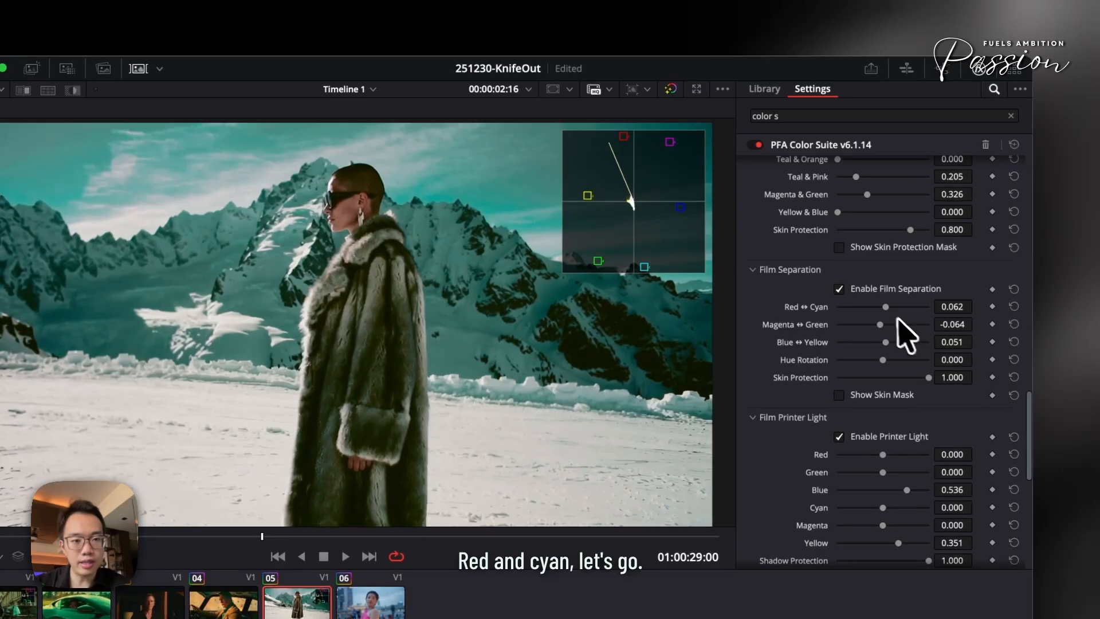
drag(887, 306, 904, 307)
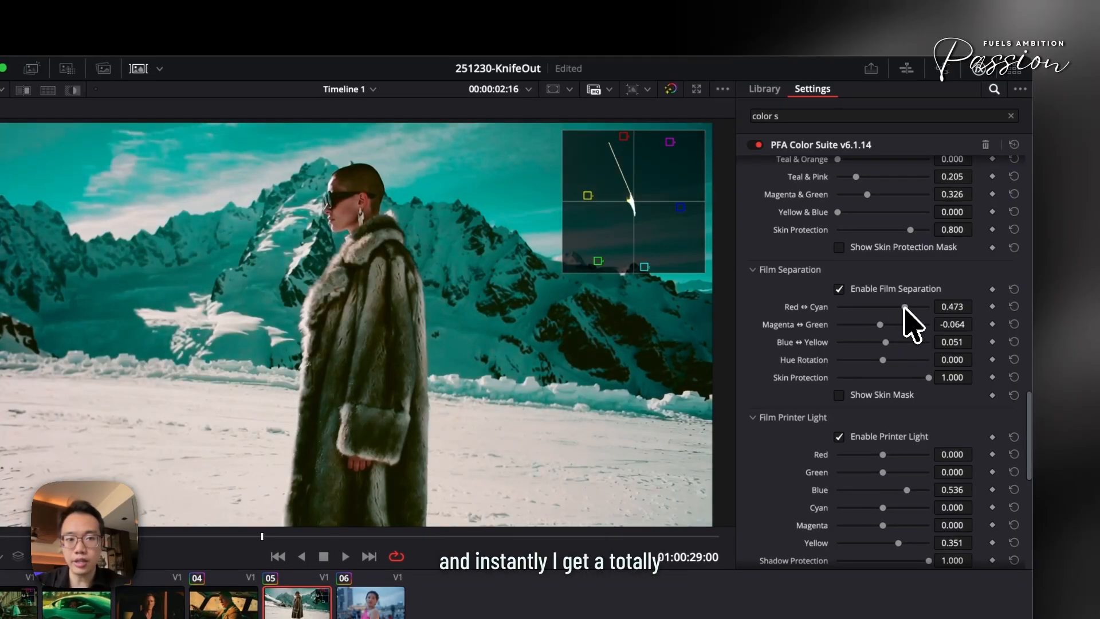
key(space)
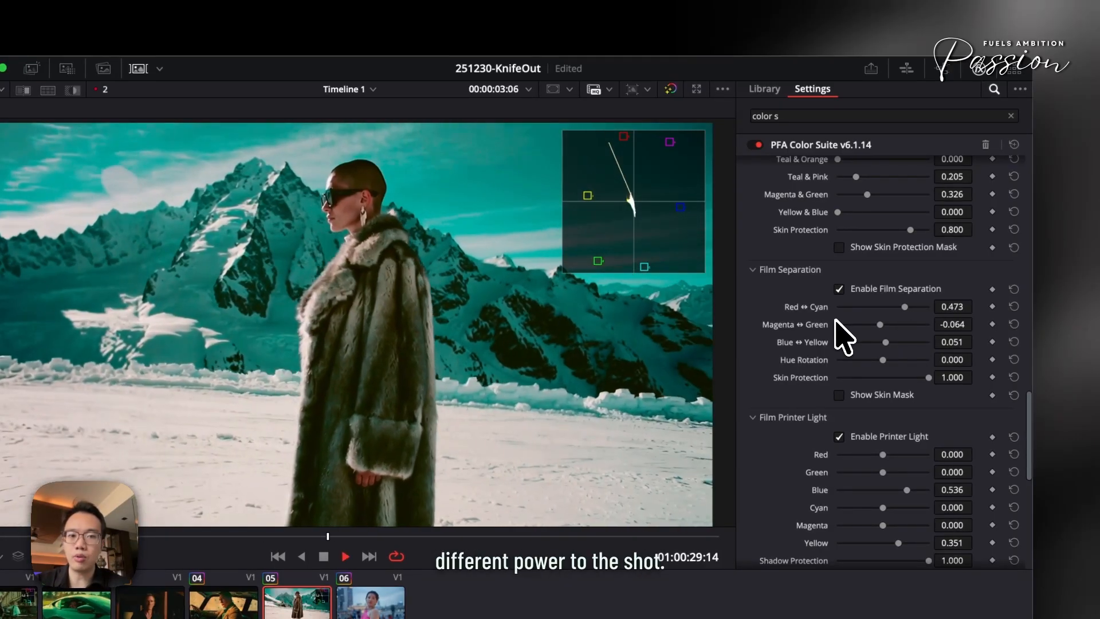
drag(881, 326, 885, 325)
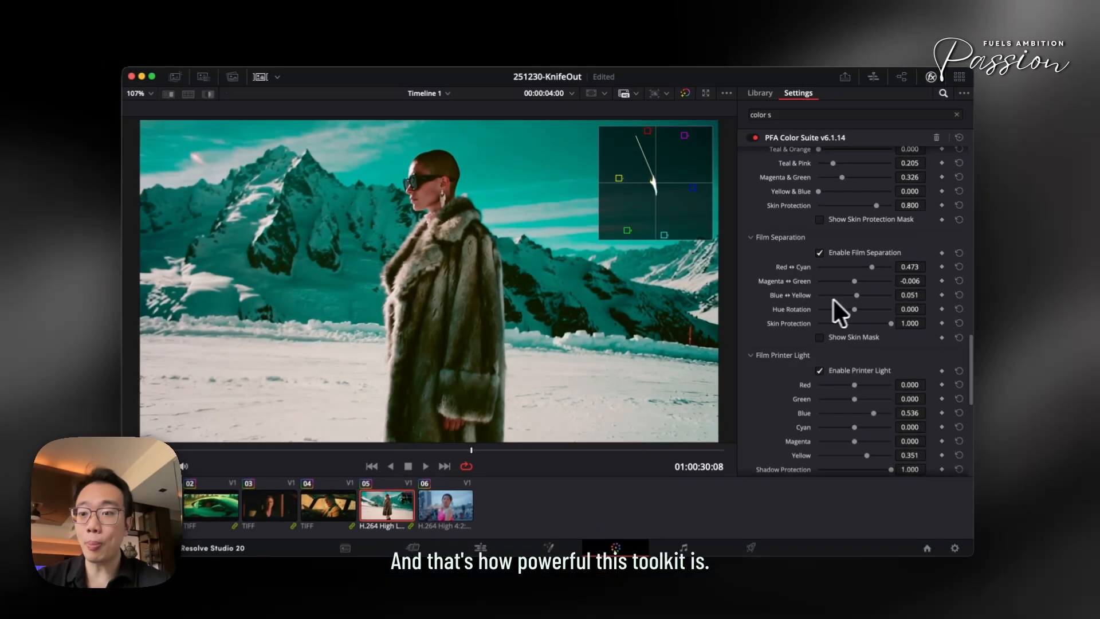
In Film Tonal Curve, set Black Point to 0.360 and Shadow Softness to 7.91 using the curve overlay, and compare the grade off and on
scroll(850, 370, up, 10)
scroll(820, 307, up, 8)
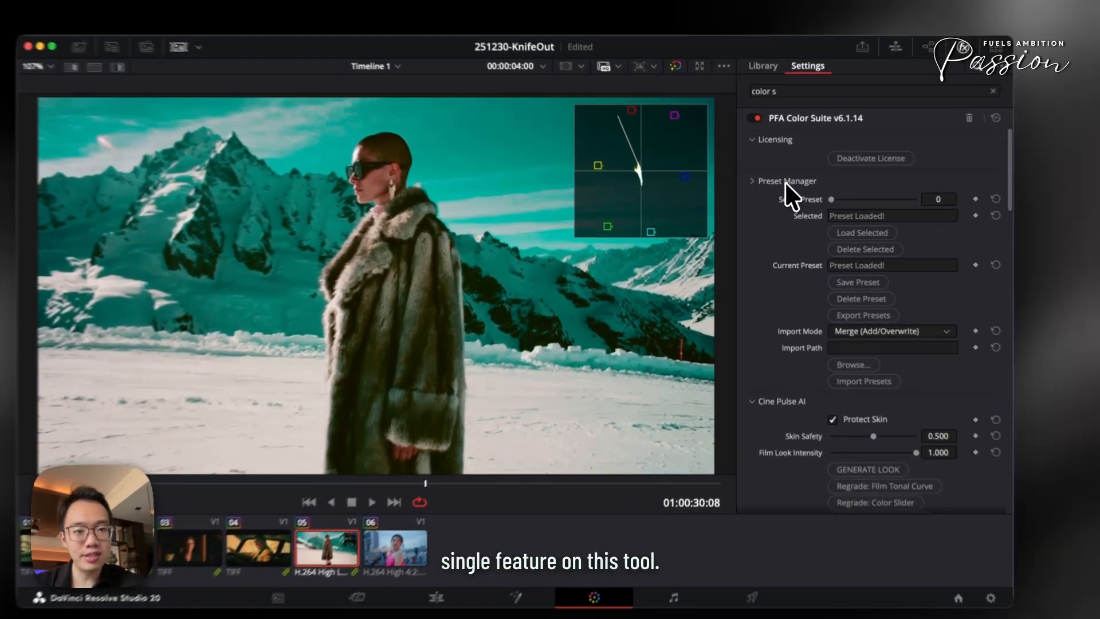
click(779, 190)
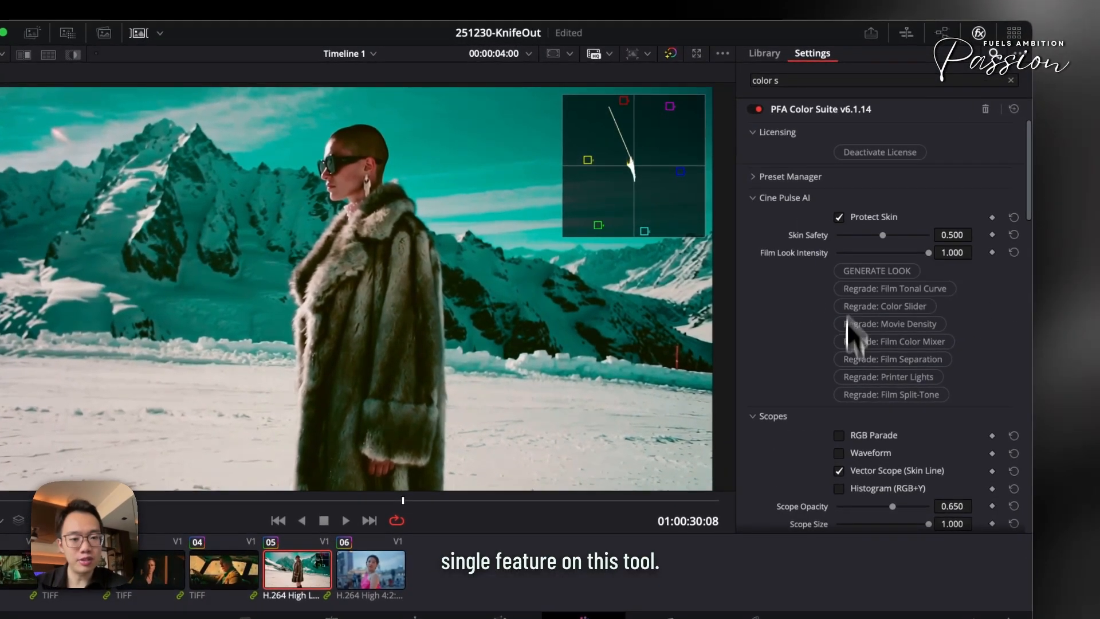
scroll(825, 355, down, 5)
scroll(845, 447, down, 3)
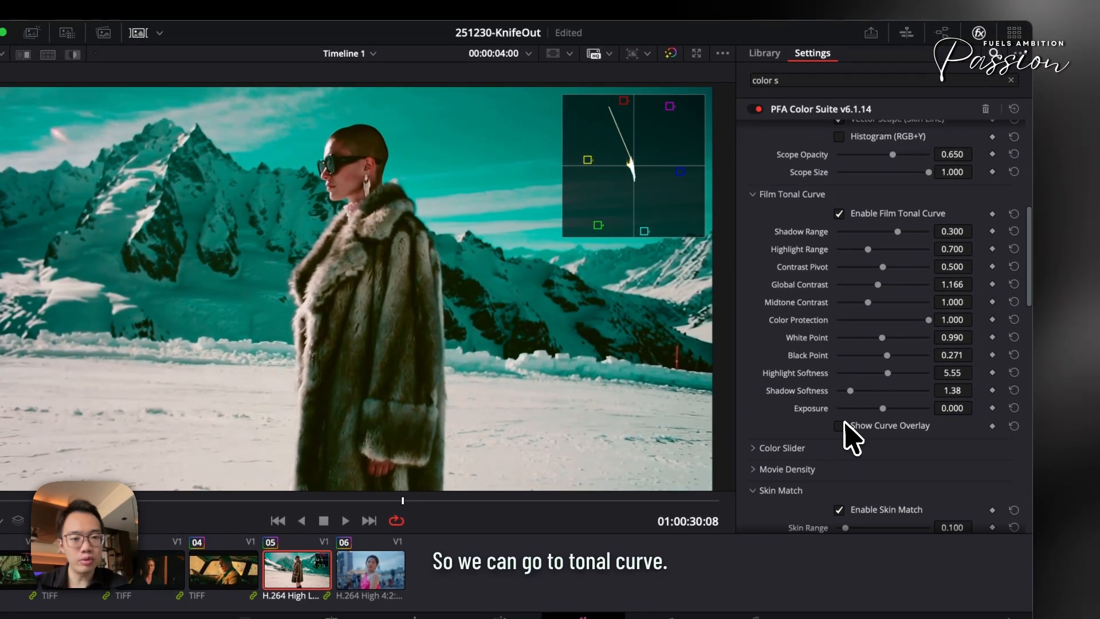
click(842, 426)
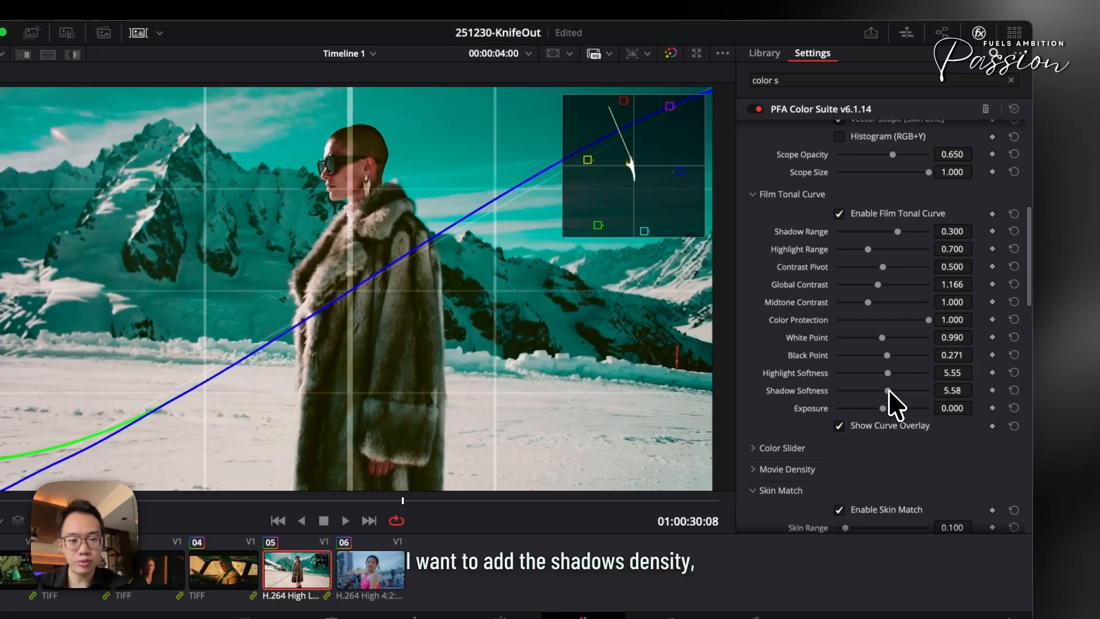
drag(888, 356, 909, 401)
click(888, 426)
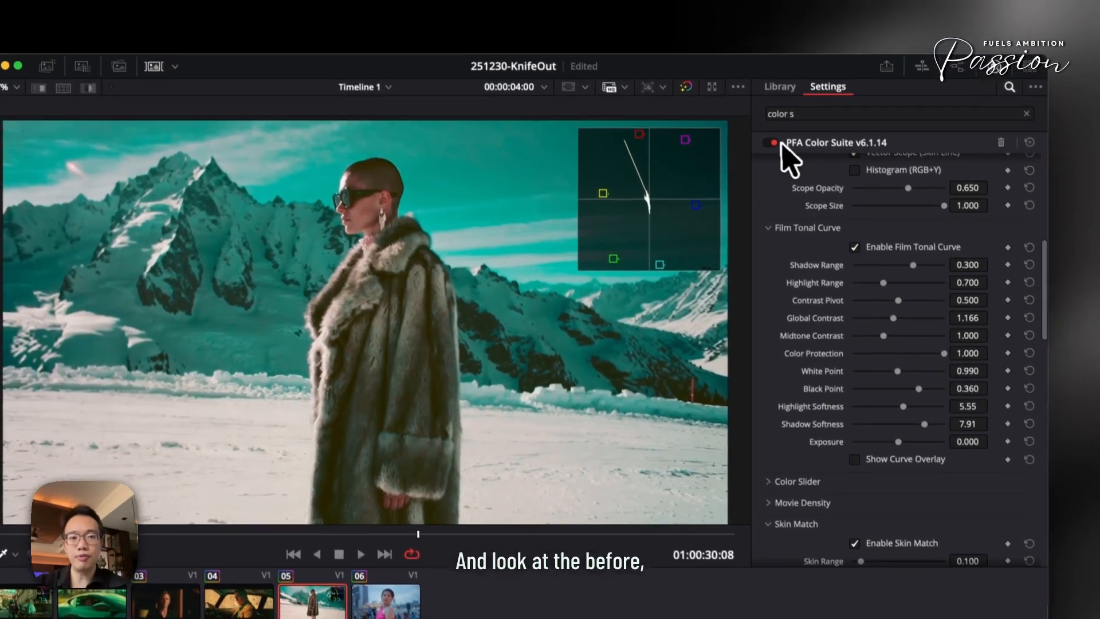
click(759, 109)
click(759, 109)
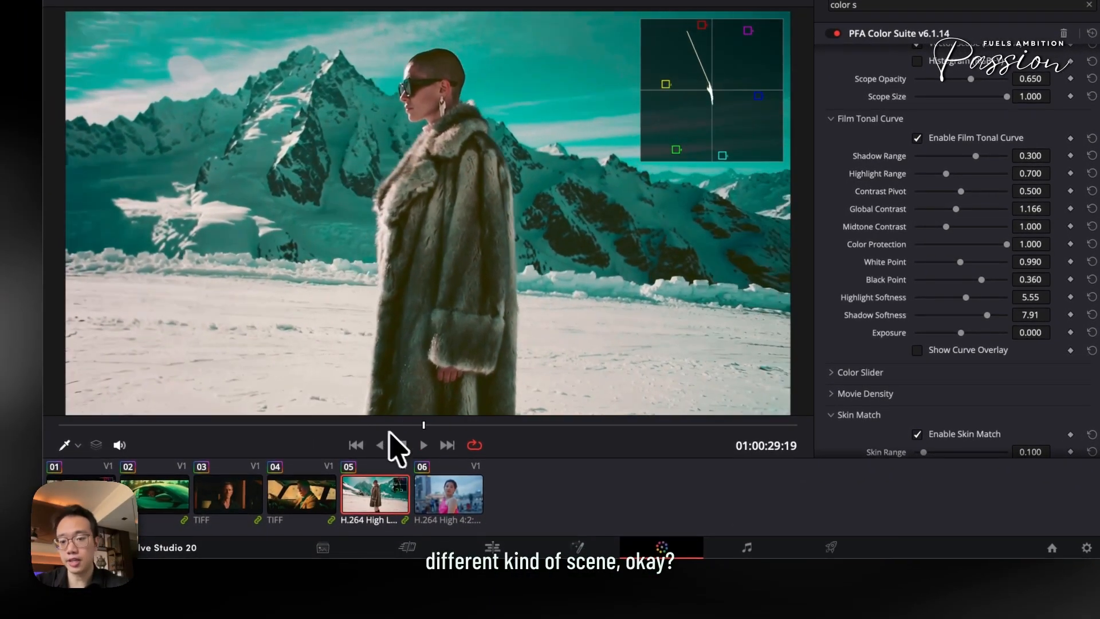
Switch to clip 06, the woman in the pink dress, and load preset 0116 onto it
click(450, 497)
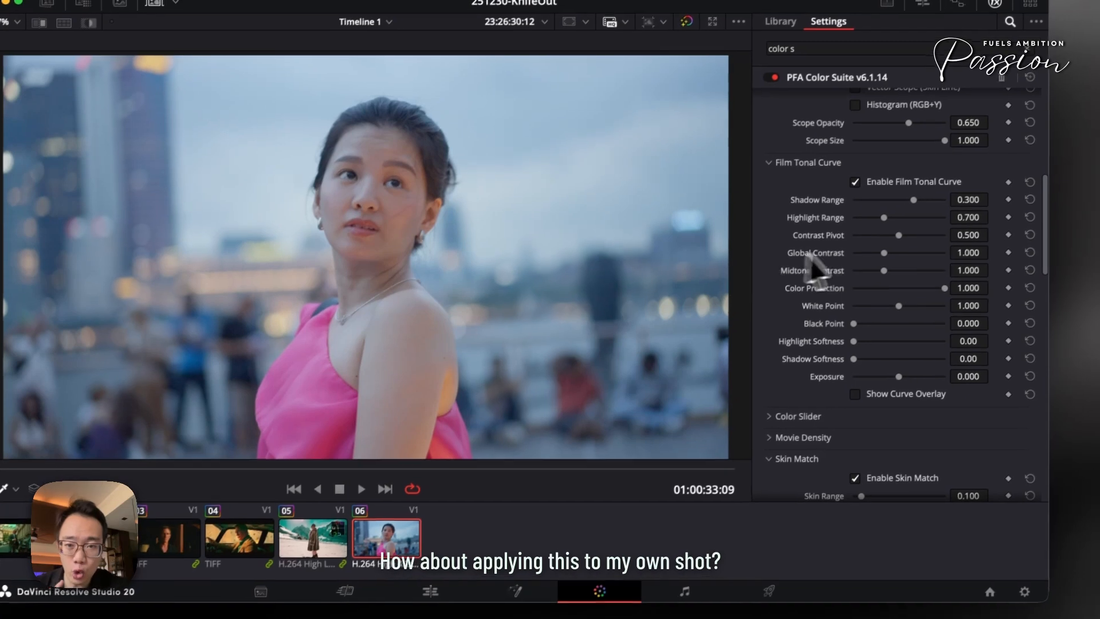
scroll(914, 228, up, 8)
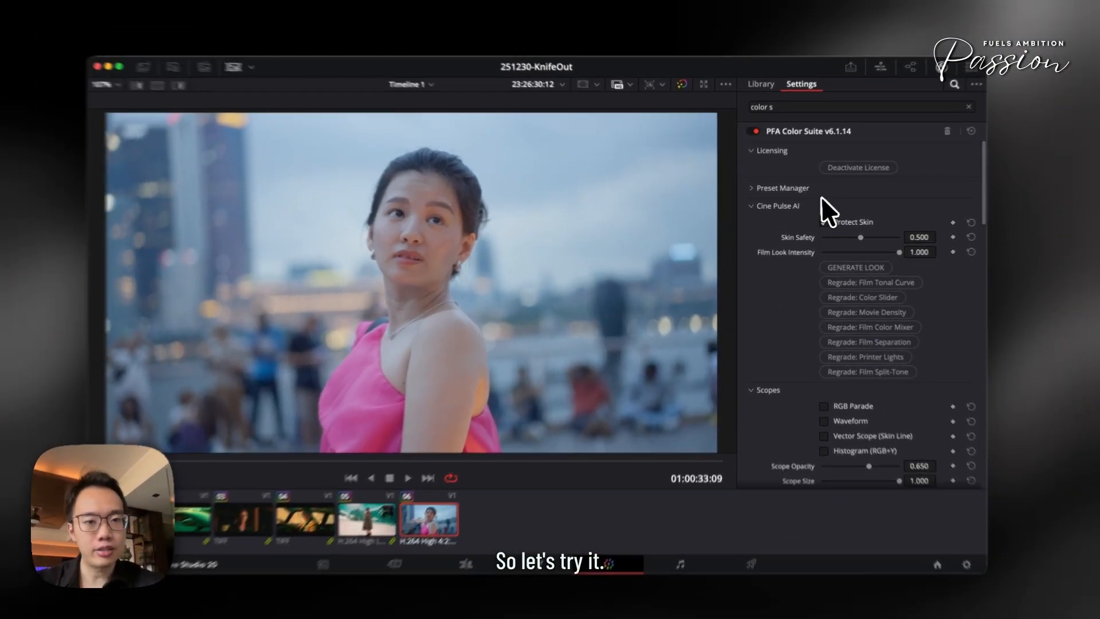
click(780, 190)
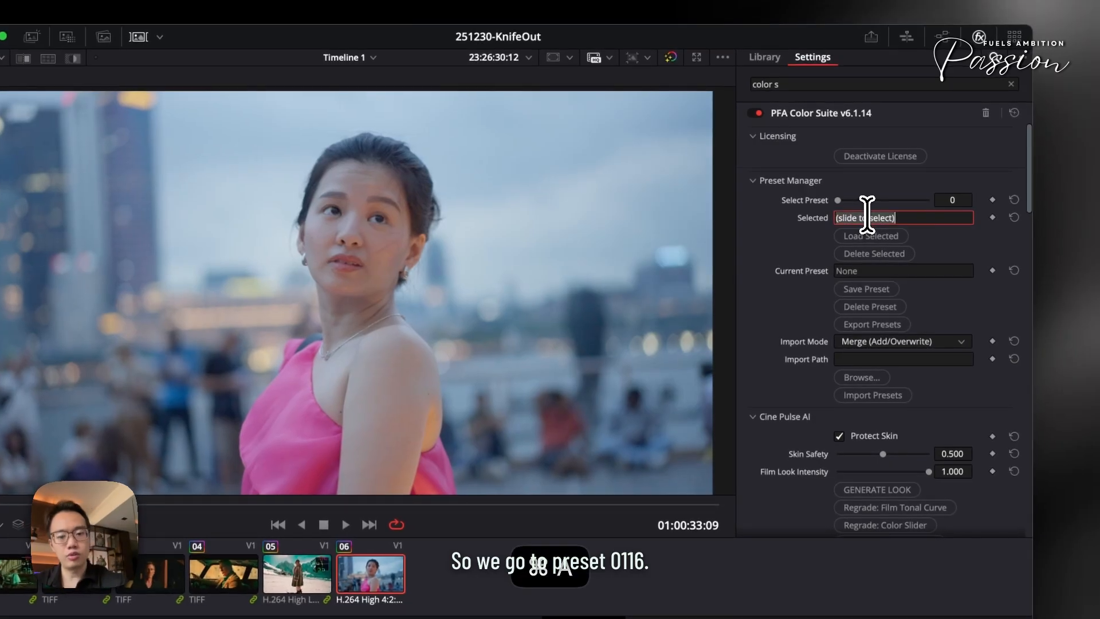
click(871, 236)
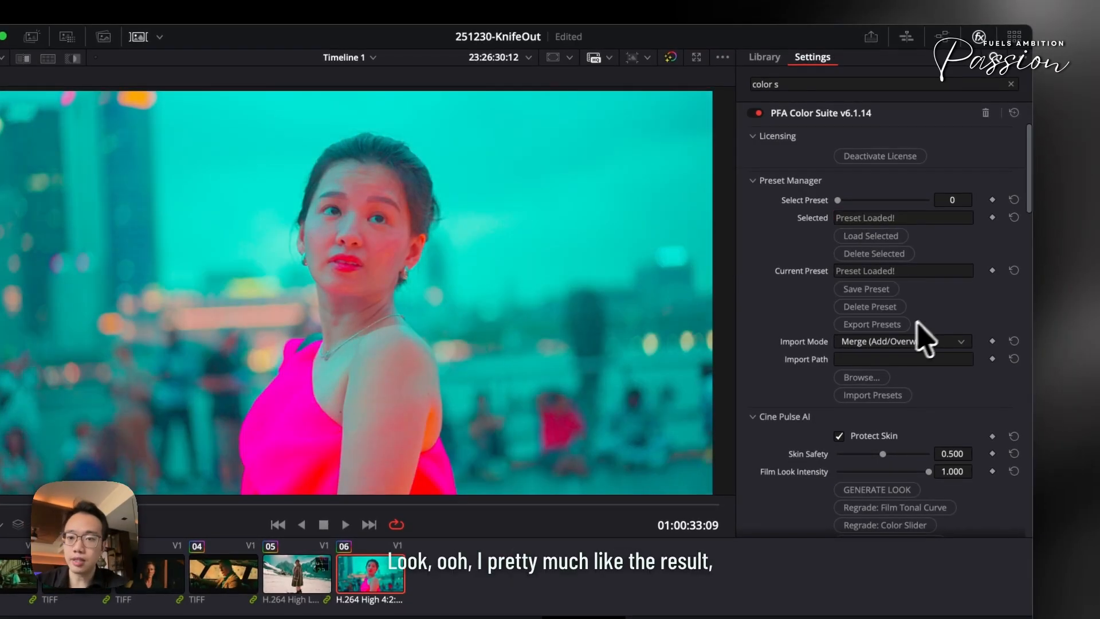
Review clip 06's preset settings, collapse Skin Match and Film Separation, and turn on the Vector Scope (Skin Line) overlay
scroll(917, 341, down, 15)
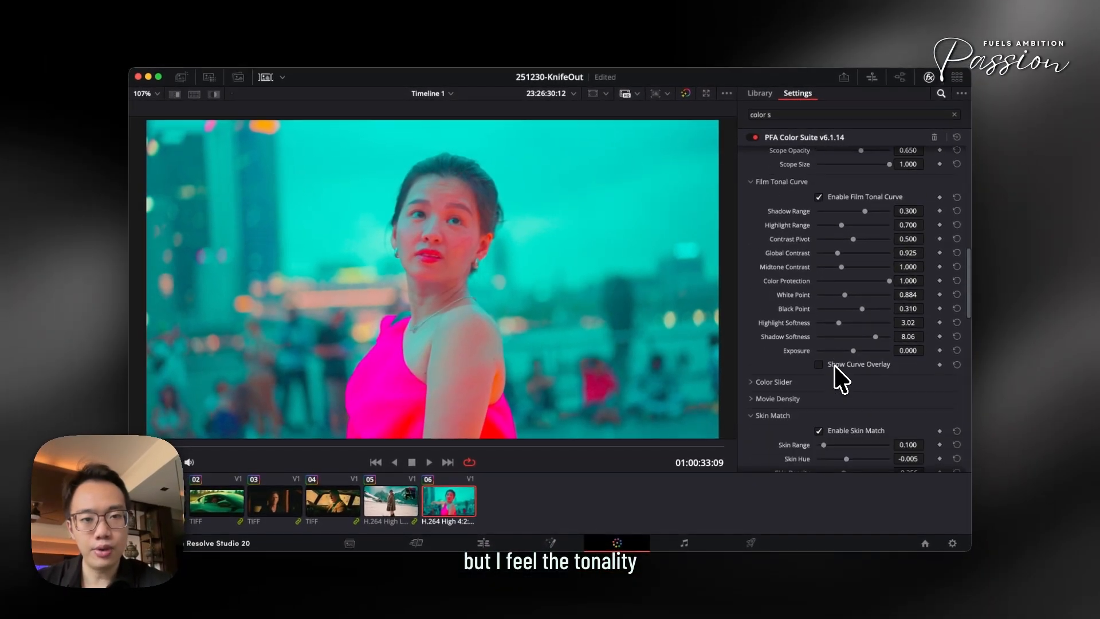
scroll(839, 378, down, 8)
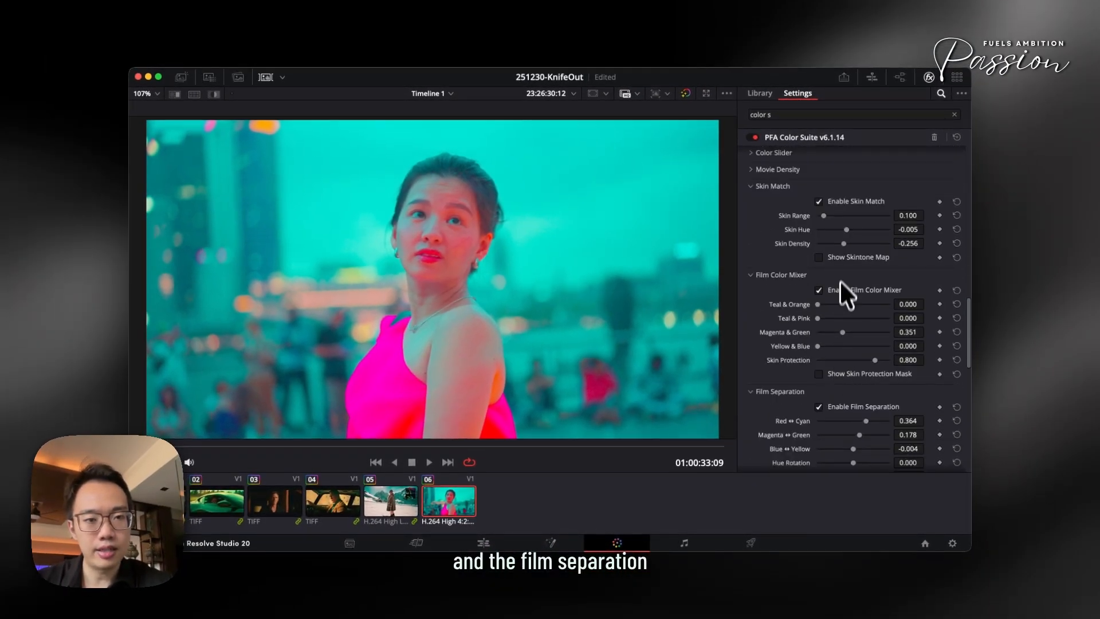
scroll(840, 287, up, 1)
click(772, 203)
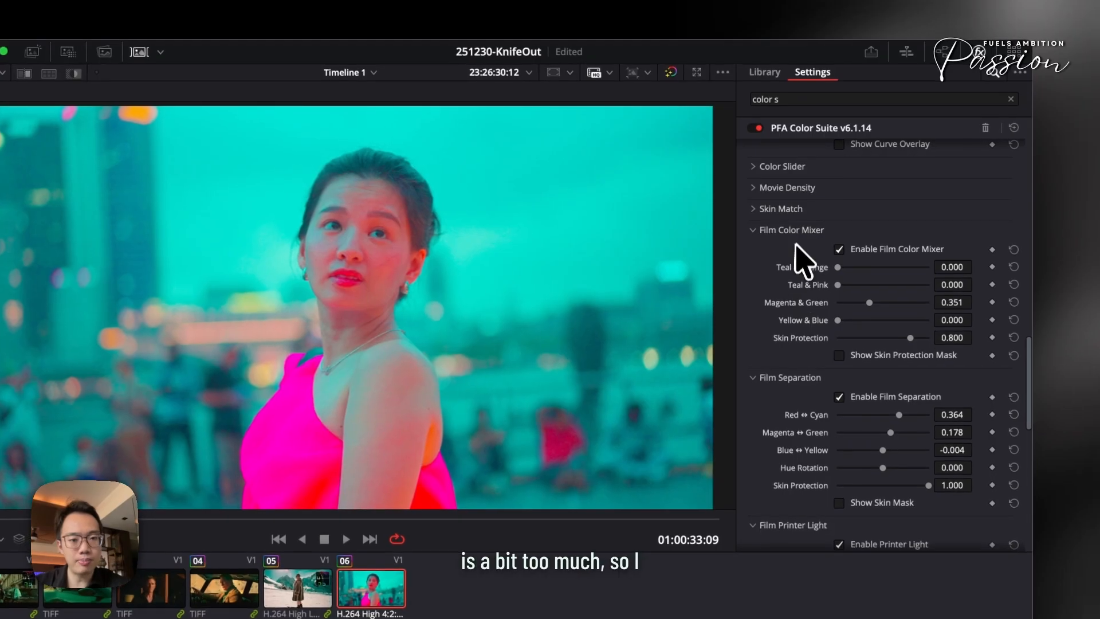
click(792, 378)
scroll(854, 260, up, 7)
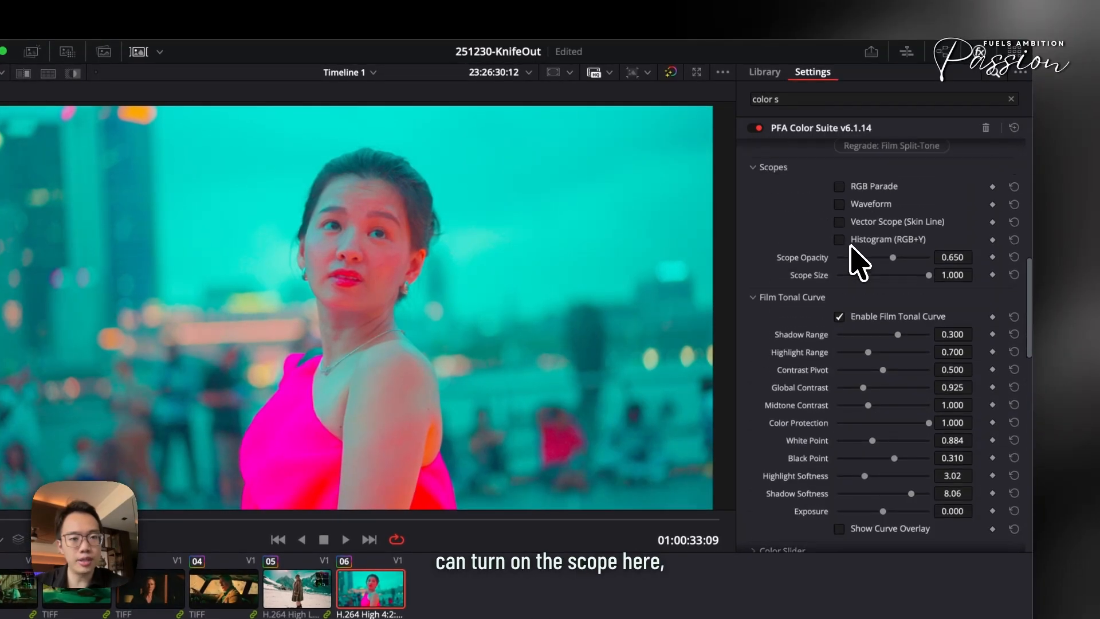
scroll(851, 246, up, 1)
click(840, 221)
Expand Film Separation, and in Film Printer Light set Red to -0.442 and Green to -0.054
scroll(846, 309, down, 10)
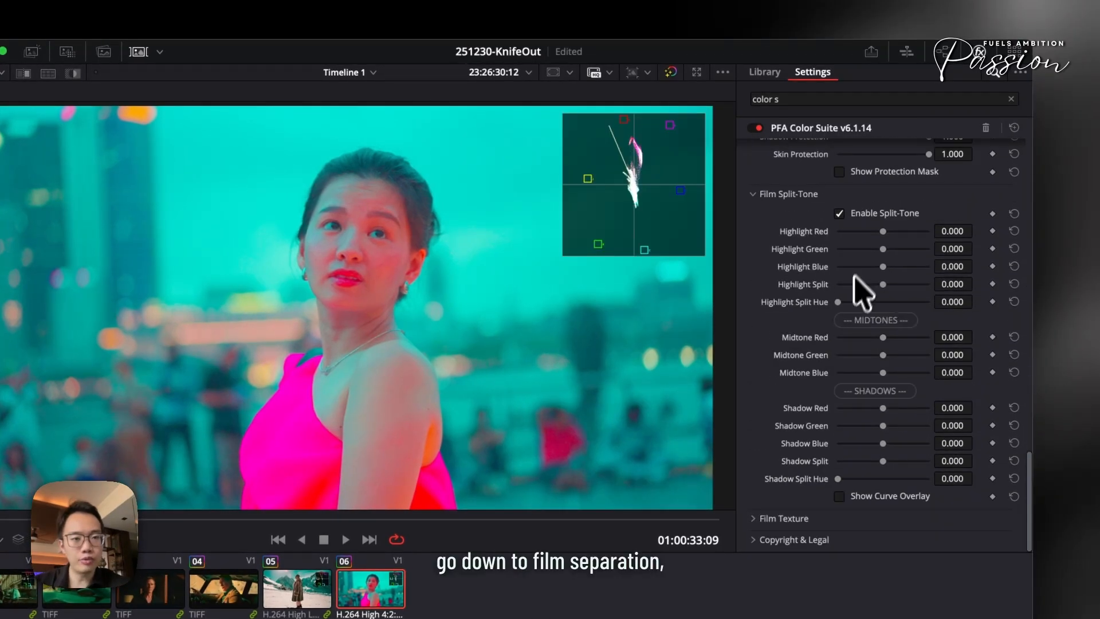
scroll(857, 246, up, 3)
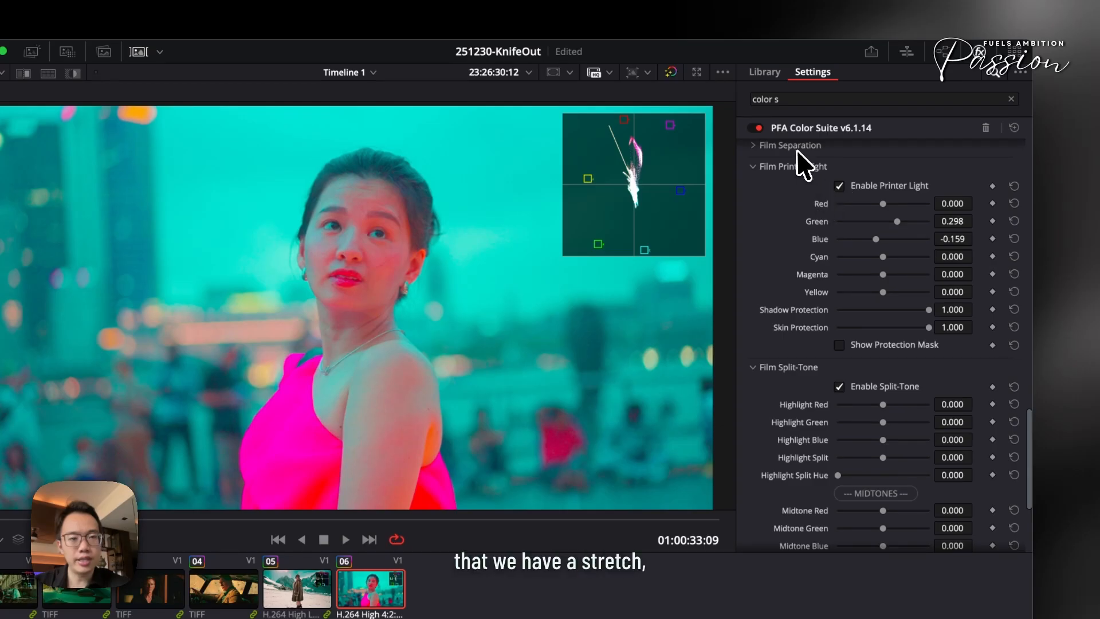
click(782, 146)
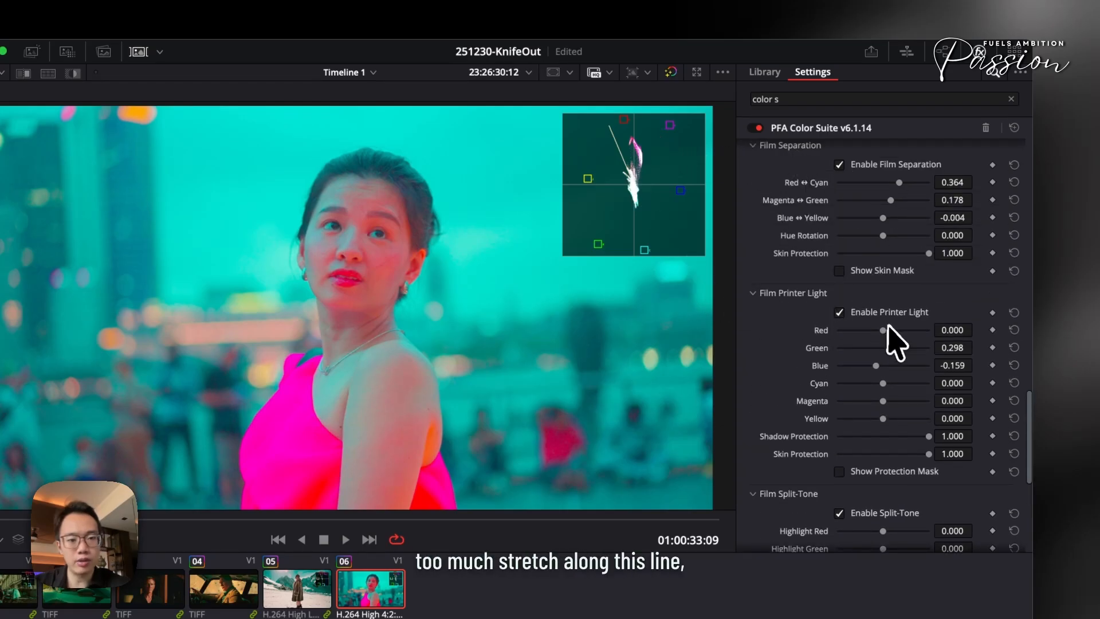
drag(895, 343, 862, 334)
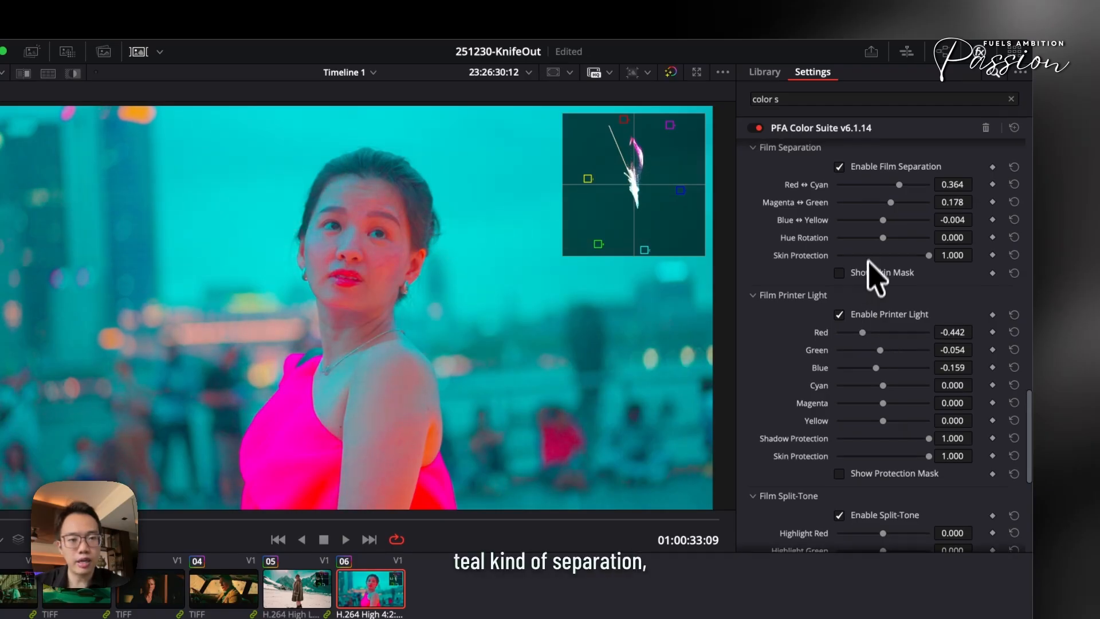
In Film Separation, set Red-Cyan to -0.101, Magenta-Green to 0.132 and Blue-Yellow to 0.070, and compare the grade off and on
scroll(882, 258, up, 1)
drag(898, 205, 902, 237)
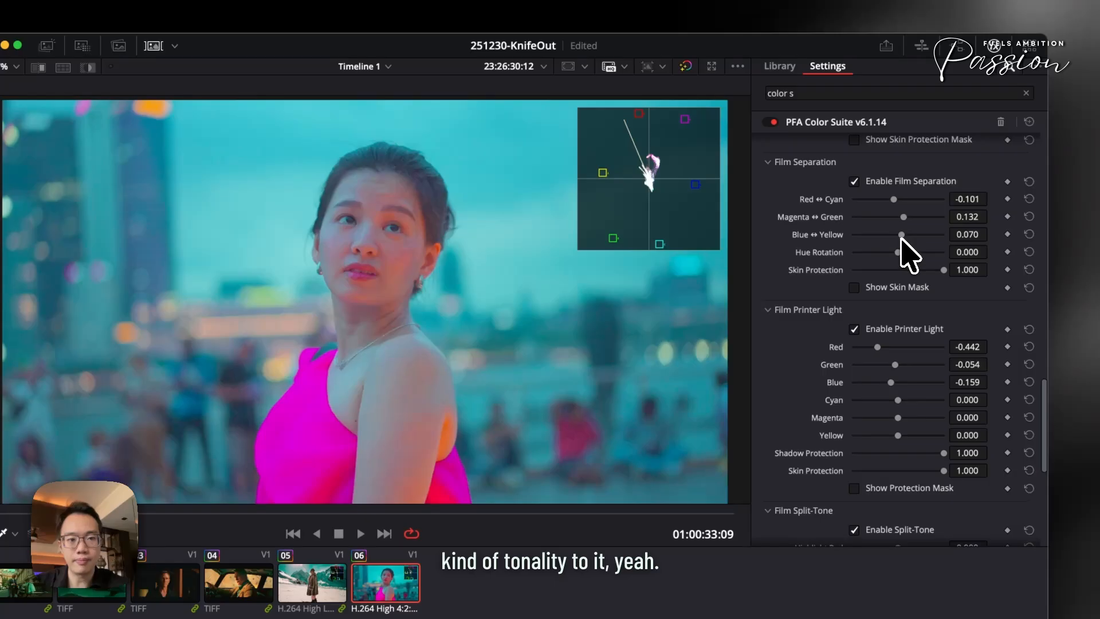
scroll(842, 195, up, 5)
scroll(842, 195, up, 10)
click(774, 122)
click(773, 123)
Step through the timeline's other graded clips to compare their style, and return to clip 06
click(301, 588)
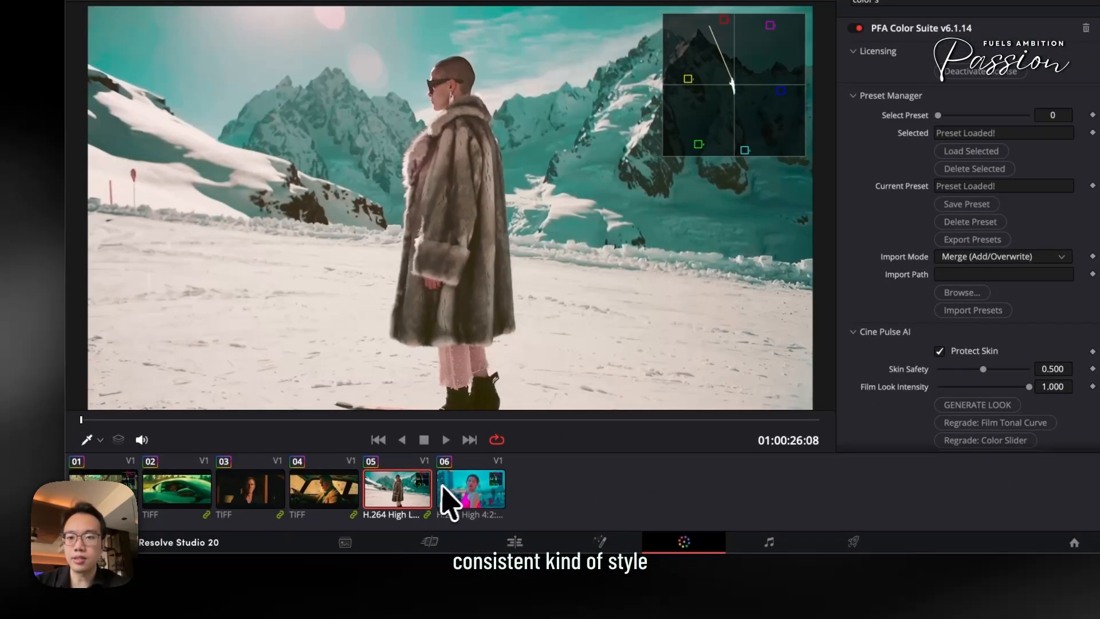
click(447, 502)
click(318, 499)
click(191, 490)
click(135, 493)
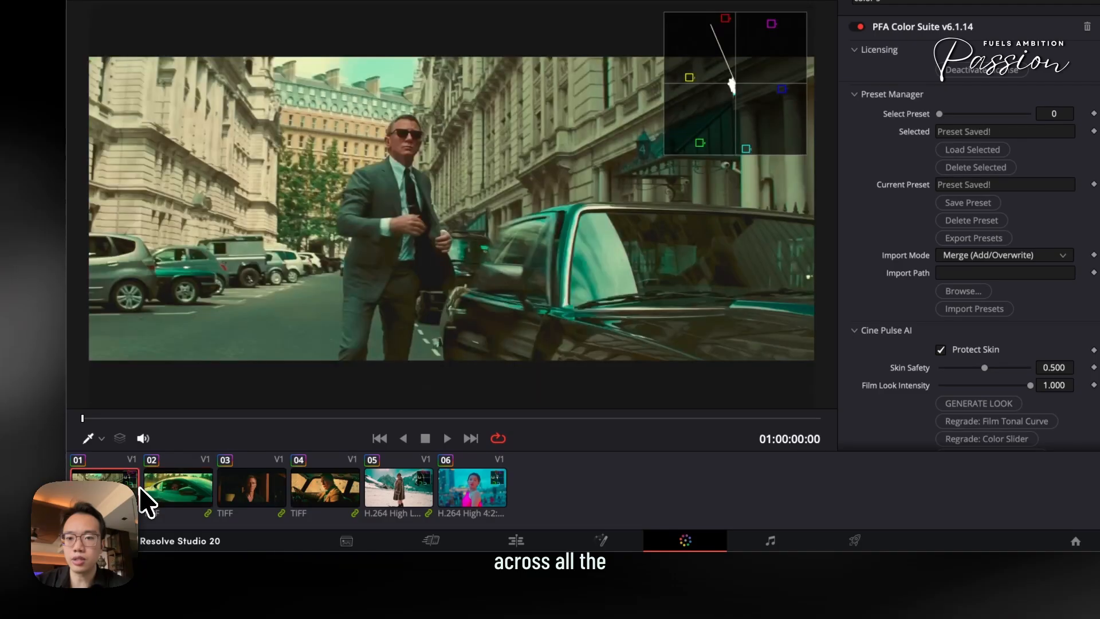
click(488, 494)
Generate several Cine Pulse AI looks for clip 06, lowering Film Look Intensity to 0.605 for the final ones
scroll(1001, 274, down, 3)
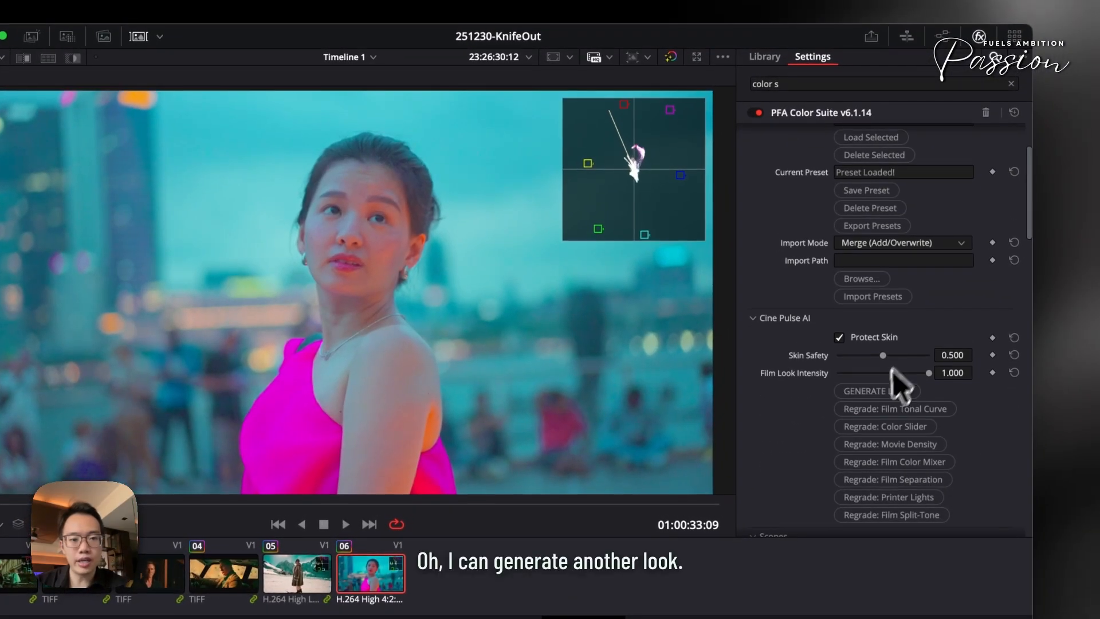
click(880, 391)
click(882, 394)
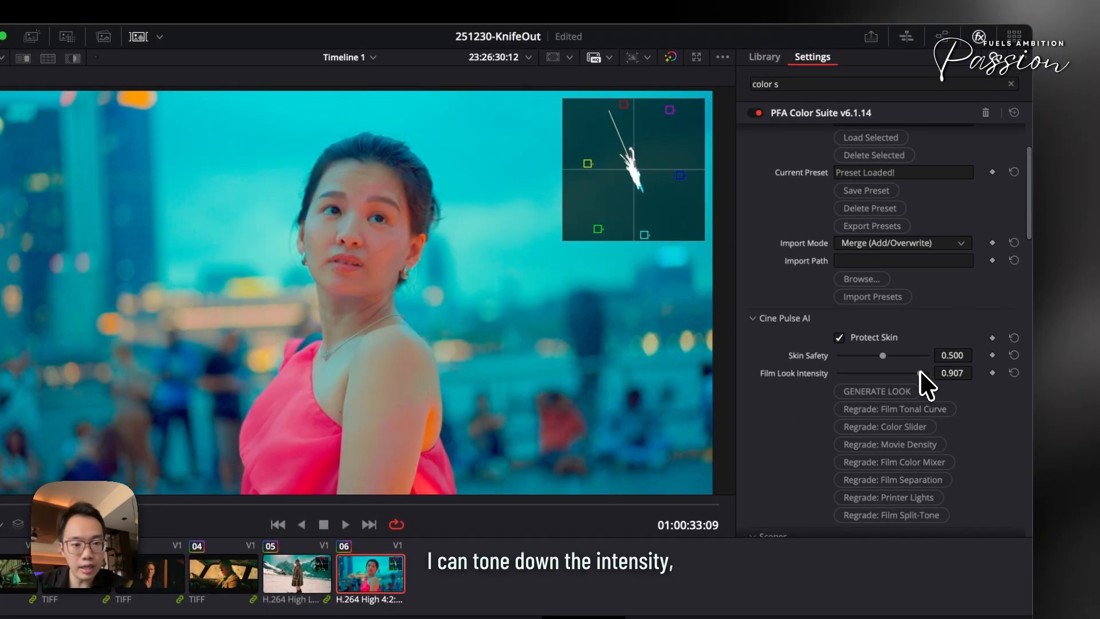
click(882, 392)
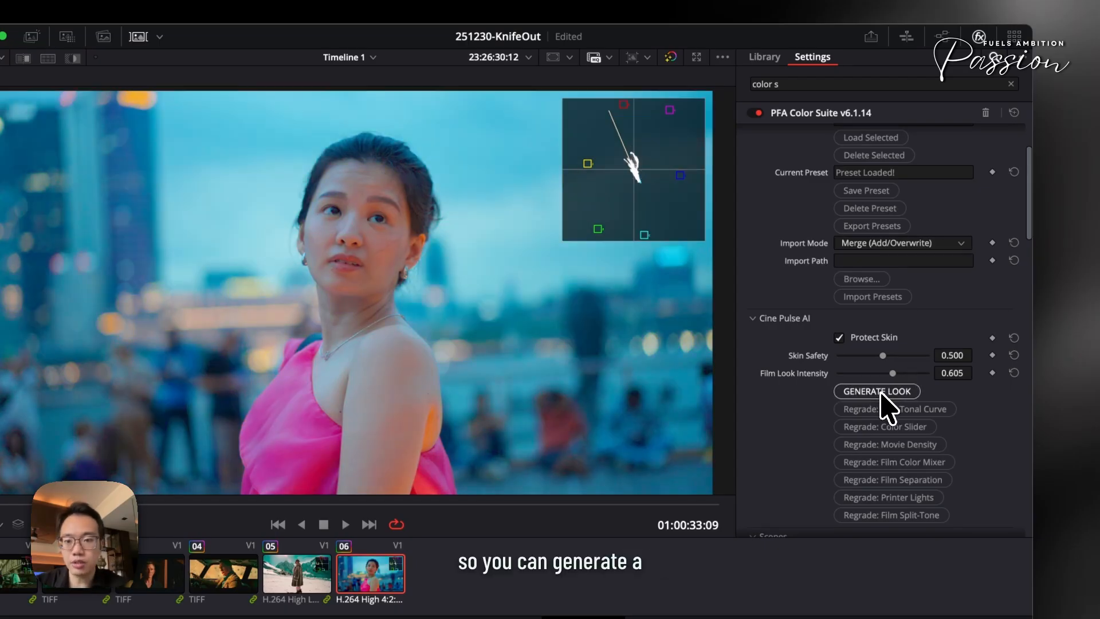
click(881, 393)
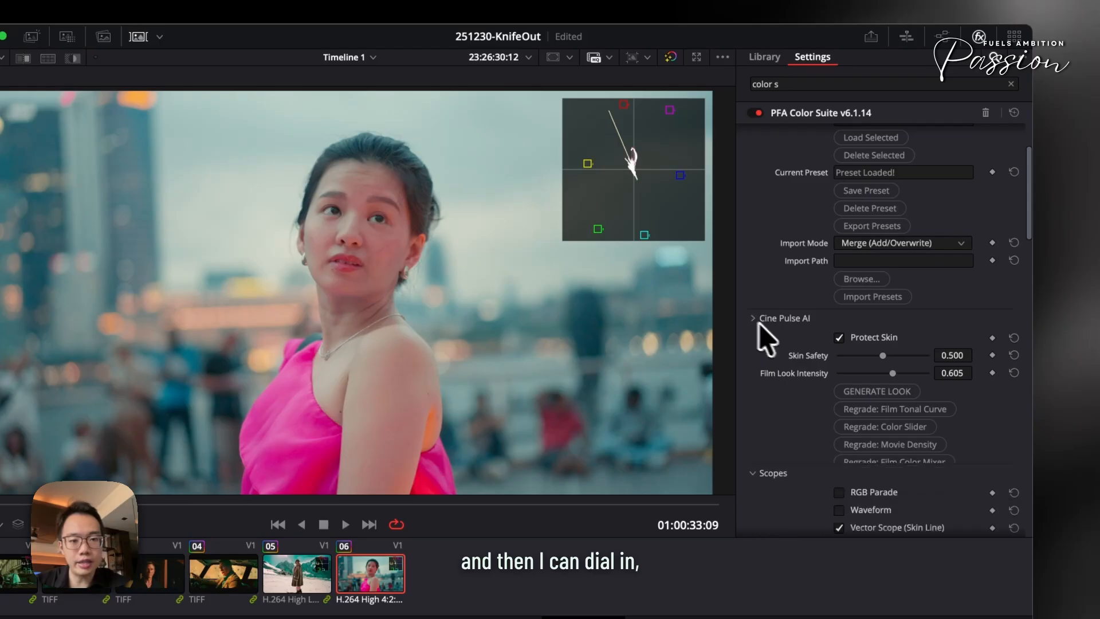
In Film Printer Light, reset Green and set it to 0.318, and set Yellow to -0.501
scroll(814, 378, down, 10)
scroll(813, 198, up, 5)
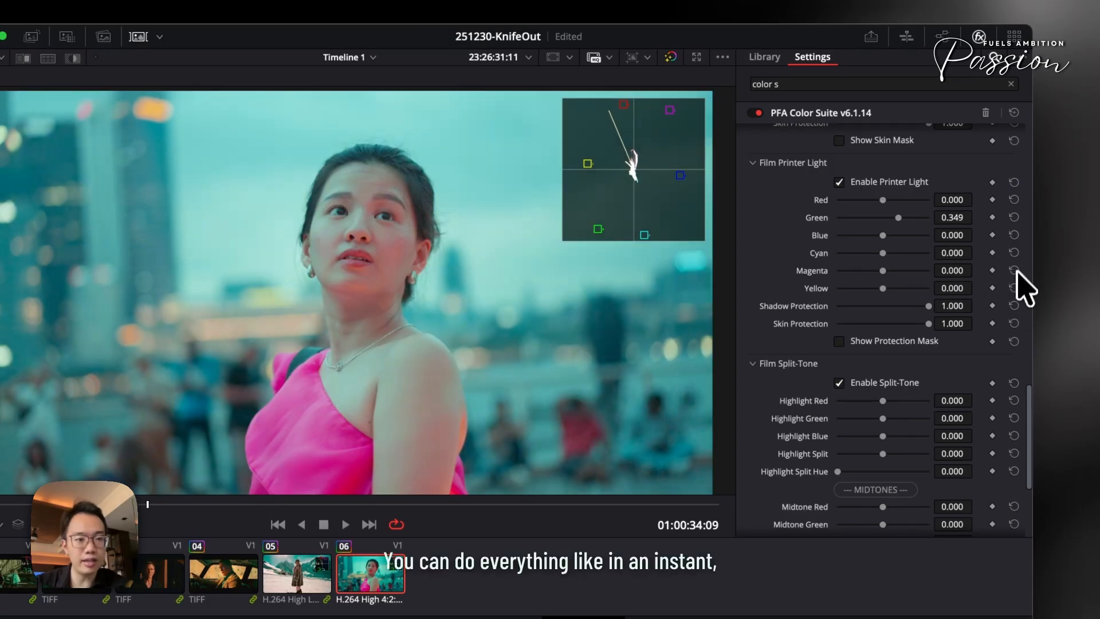
click(1015, 218)
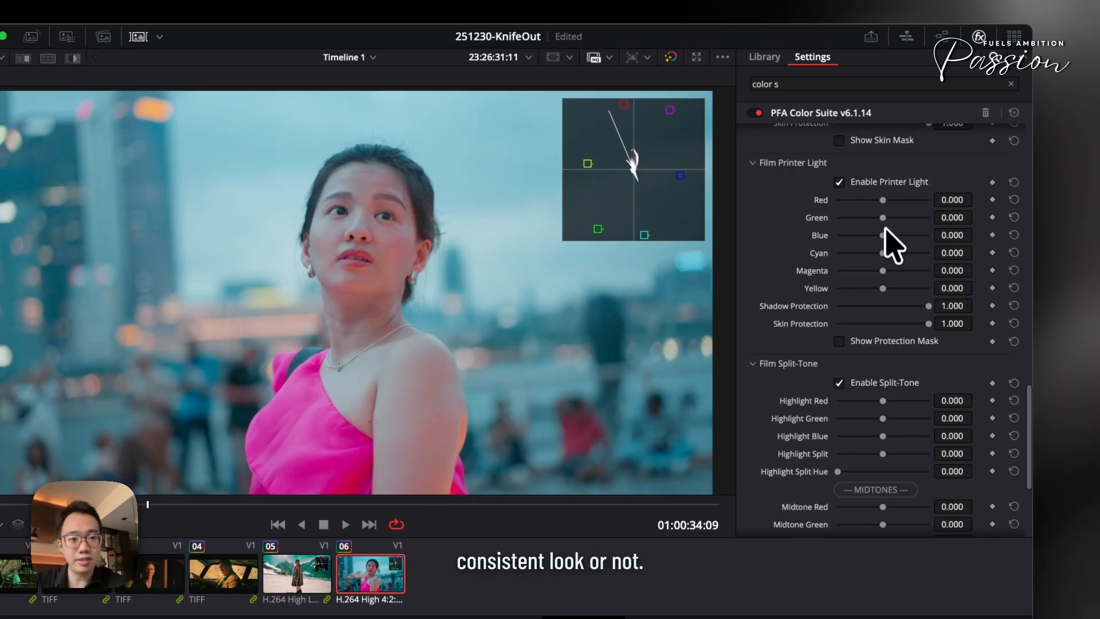
drag(885, 219, 898, 219)
mouse_move(883, 289)
mouse_down()
mouse_move(896, 288)
mouse_move(875, 292)
mouse_up()
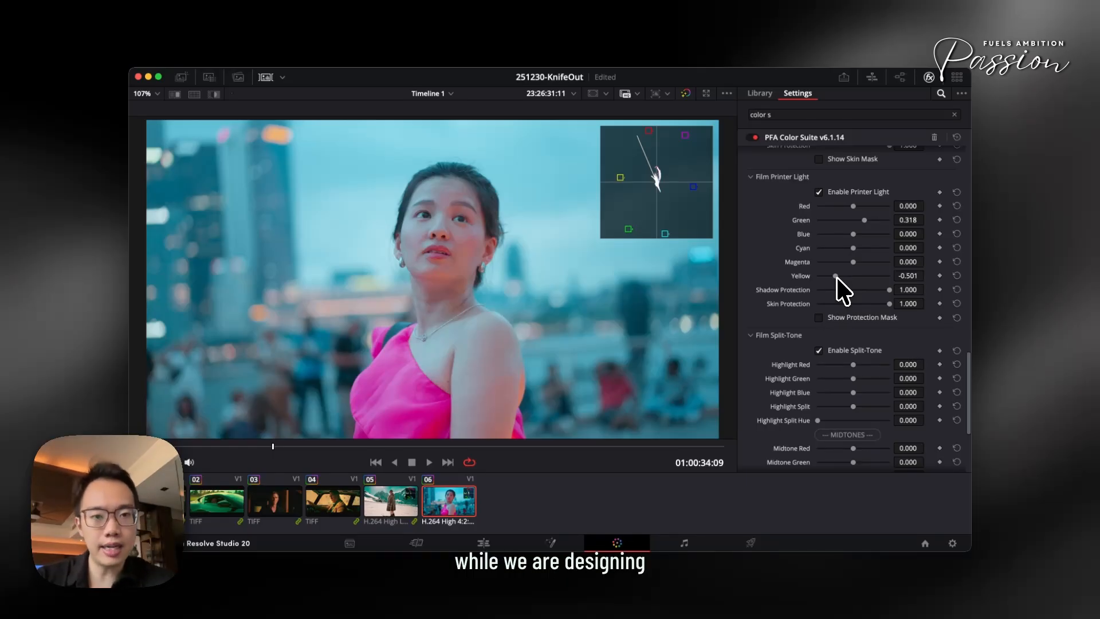
Collapse the Film Separation, Film Printer Light, Scopes and Film Tonal Curve sections
scroll(825, 263, up, 10)
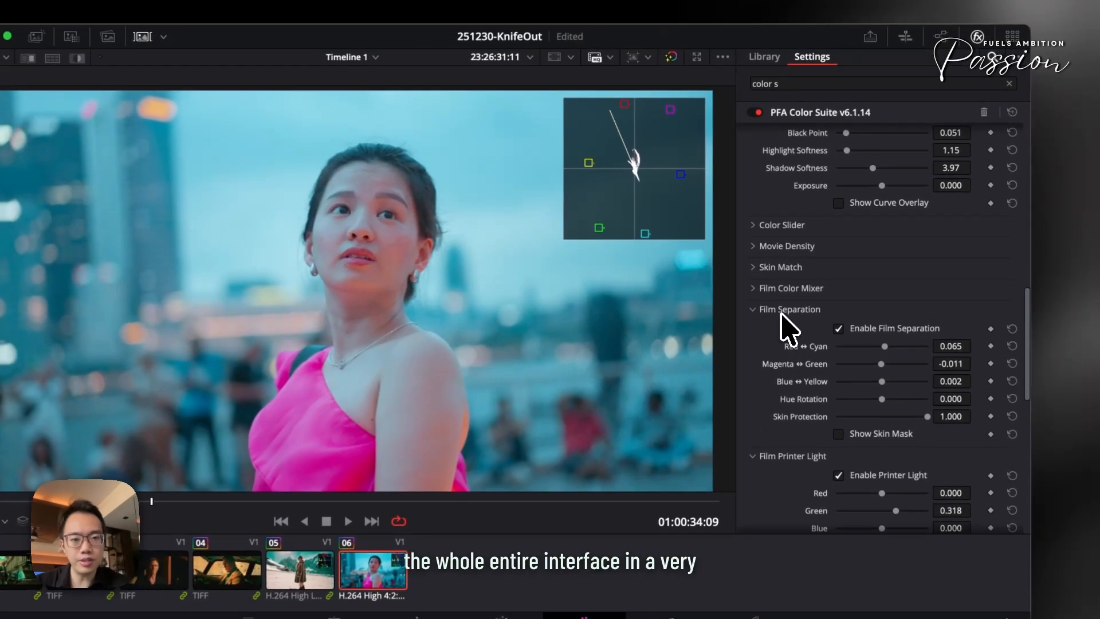
click(781, 314)
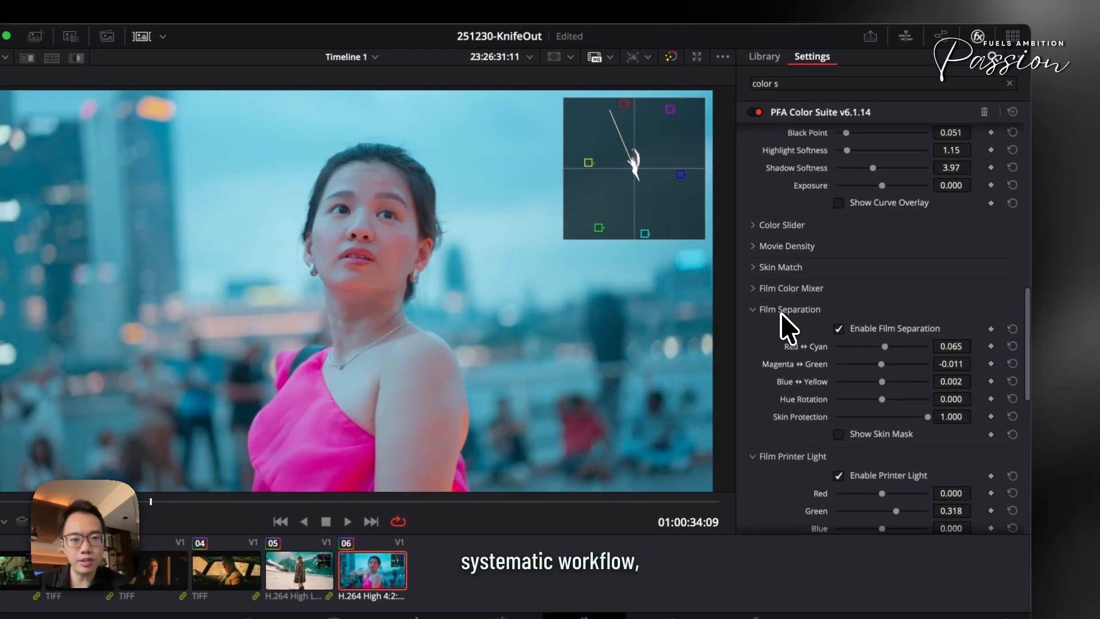
click(780, 334)
scroll(780, 334, up, 10)
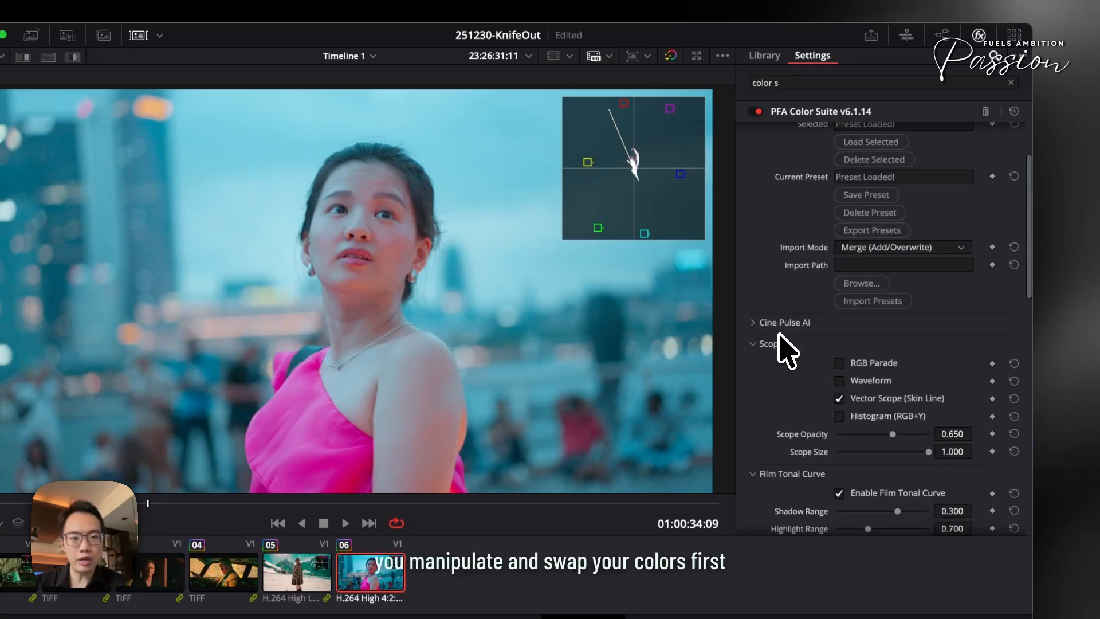
click(780, 370)
scroll(781, 380, down, 5)
click(786, 237)
Expand Color Slider, review its per-color hue, saturation and range settings, and collapse it again
click(791, 258)
scroll(803, 281, down, 5)
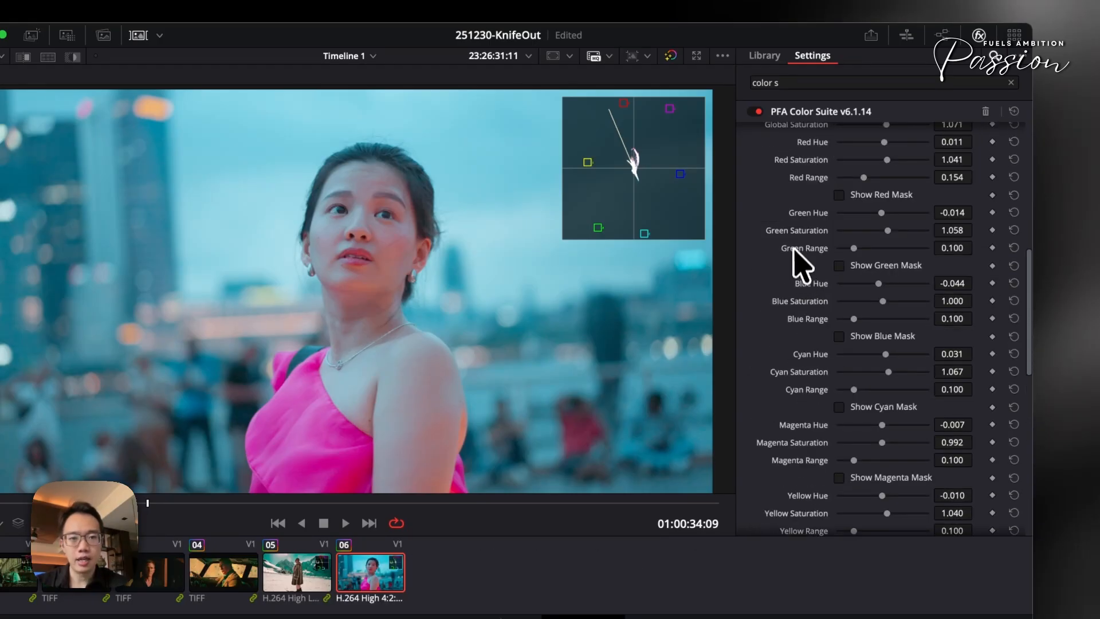
scroll(796, 247, up, 5)
click(793, 208)
Lower the Global Density in Movie Density to deepen the image's colors, and collapse the section
click(789, 228)
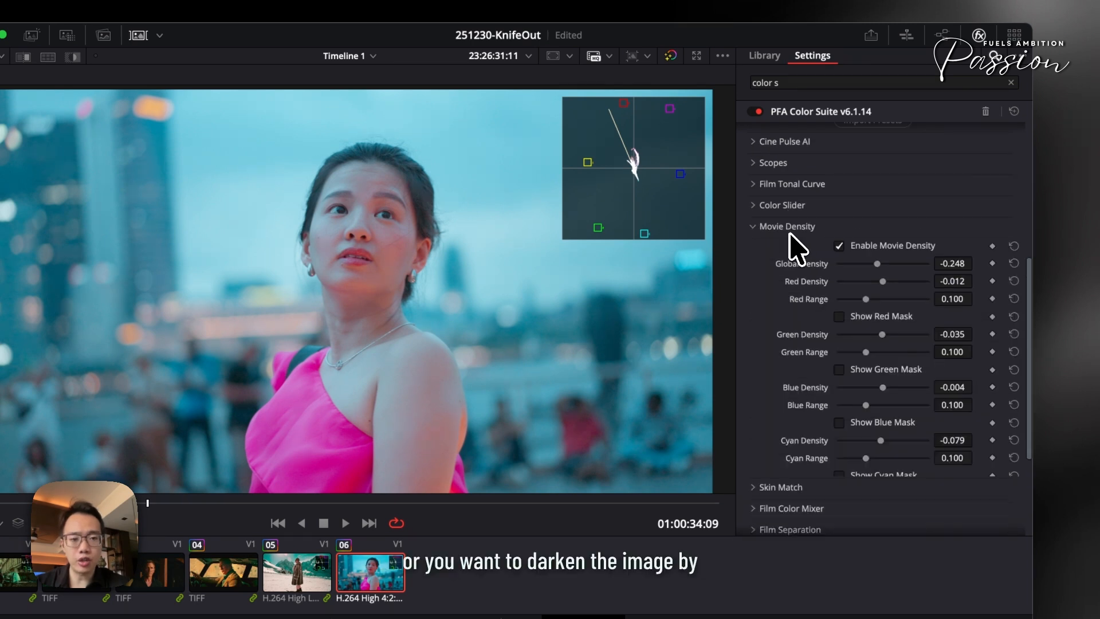
scroll(837, 257, down, 3)
drag(877, 168, 867, 170)
click(789, 133)
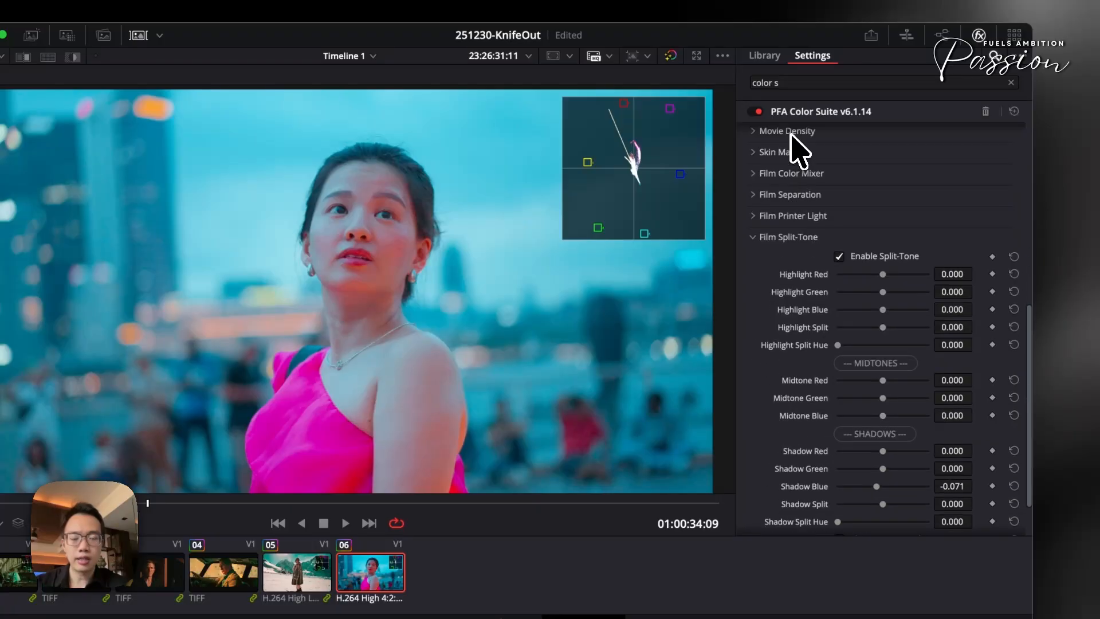
Expand Color Slider again and set Global Saturation to 1.085
scroll(813, 182, up, 2)
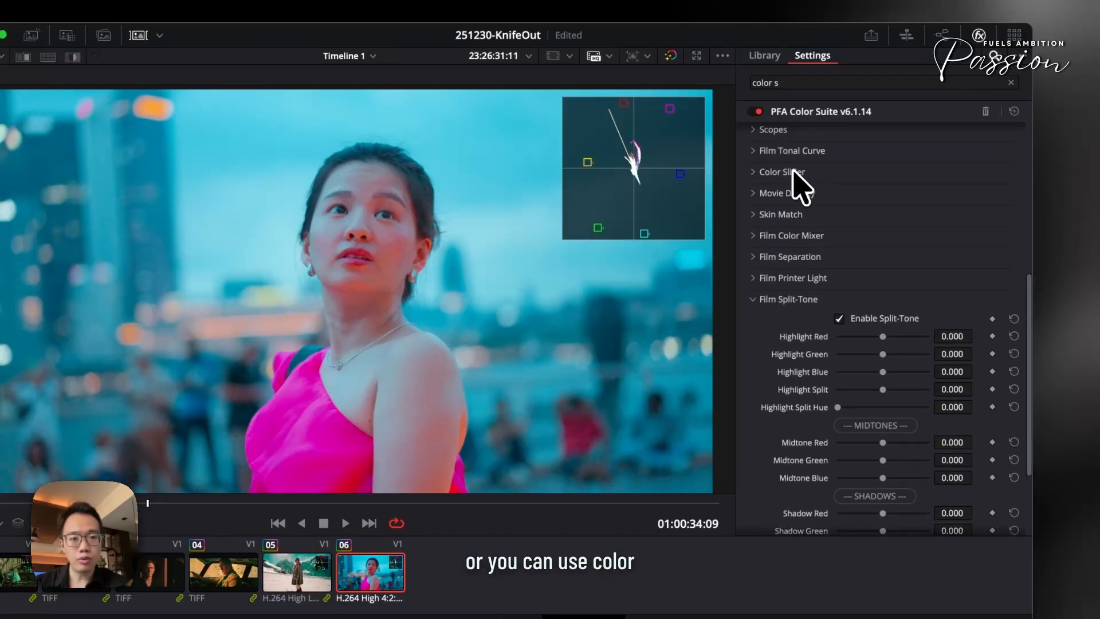
click(787, 172)
scroll(896, 216, down, 4)
scroll(877, 195, up, 5)
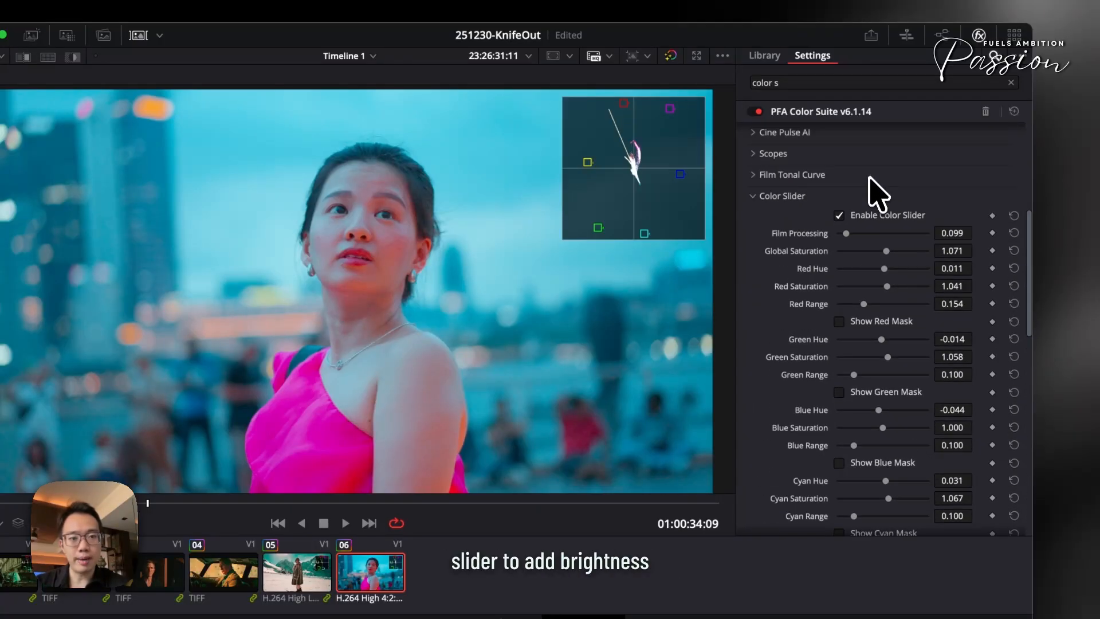
mouse_move(884, 249)
mouse_down()
mouse_move(895, 250)
mouse_move(885, 251)
mouse_up()
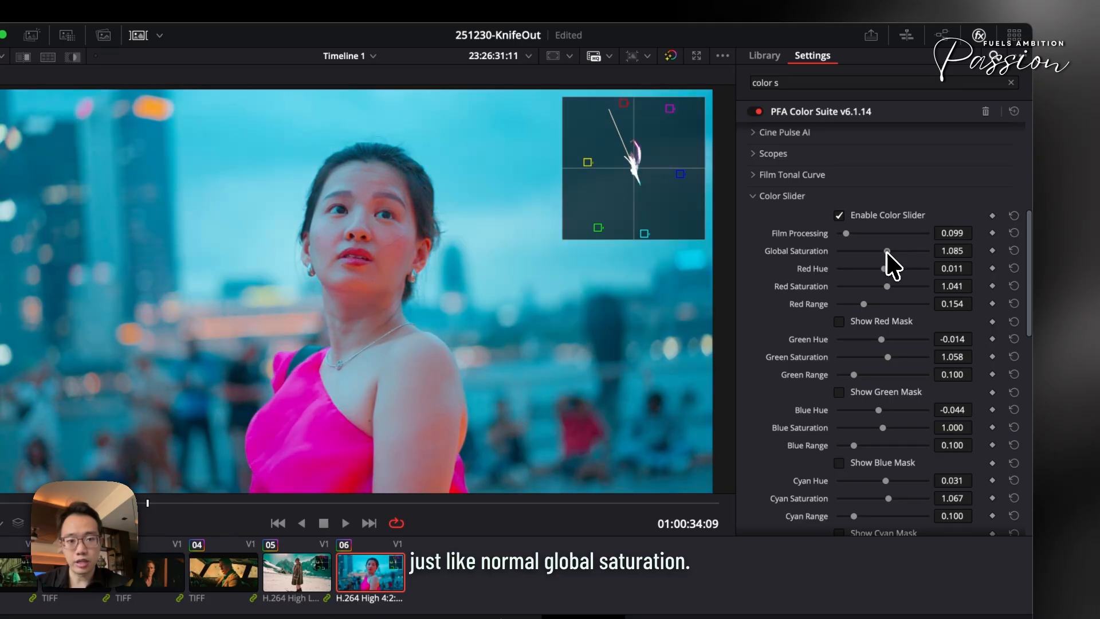
Using the cyan mask as a guide, set Cyan Range to 0.189, hide the mask, and set Cyan Hue to -0.004
scroll(894, 347, down, 3)
click(874, 443)
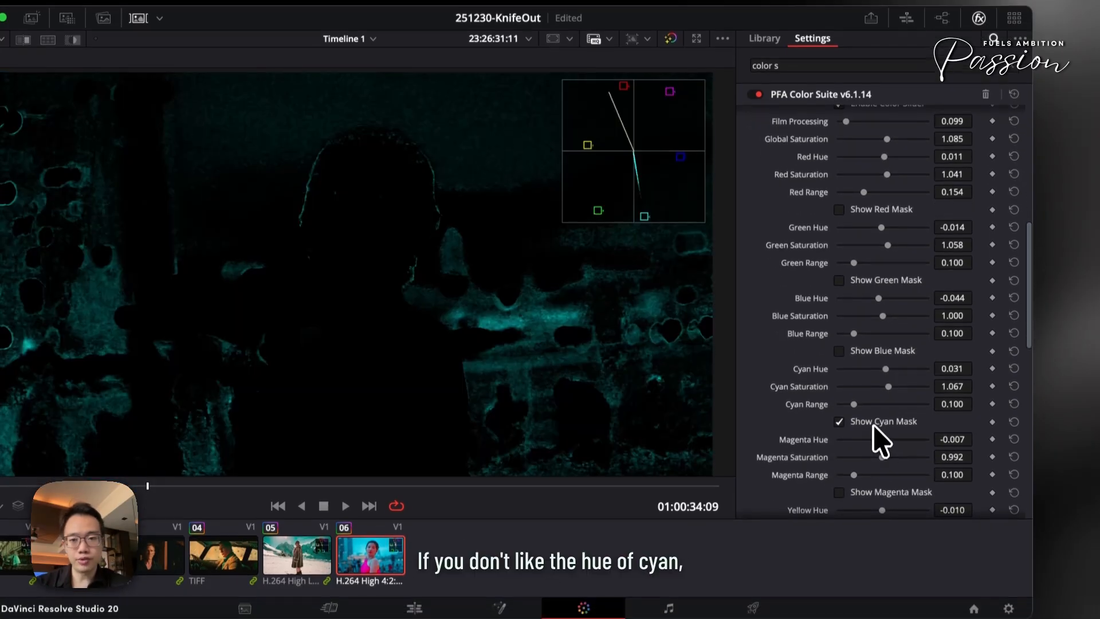
drag(854, 404, 871, 404)
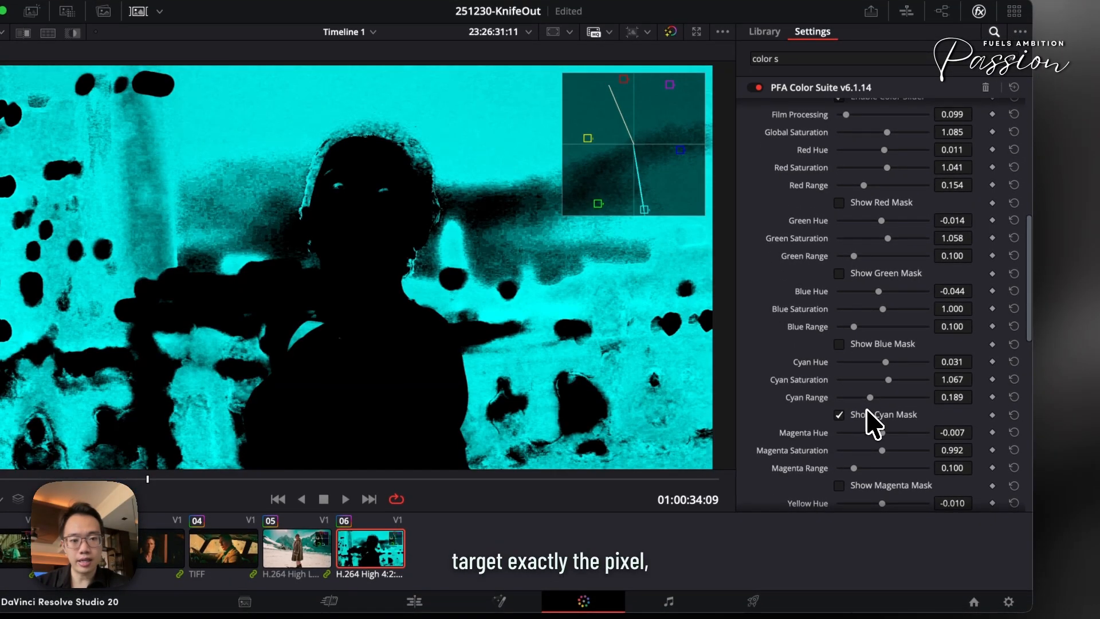
click(867, 412)
mouse_move(886, 362)
mouse_down()
mouse_move(861, 363)
mouse_move(900, 367)
mouse_move(882, 369)
mouse_up()
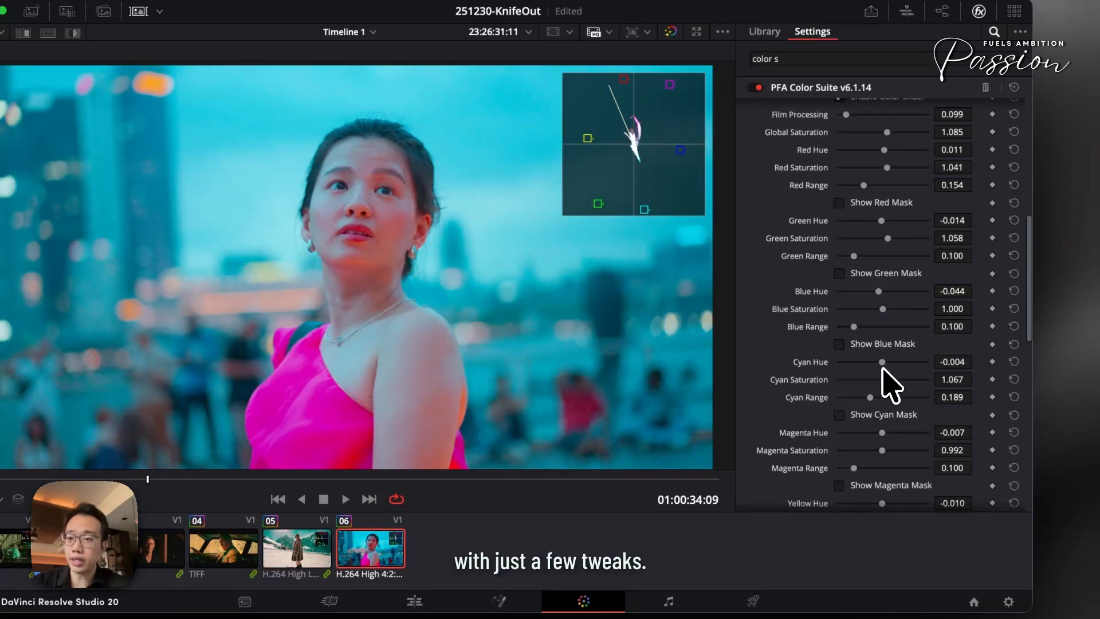
Collapse the Color Slider and Film Split-Tone sections
scroll(842, 225, up, 5)
click(785, 286)
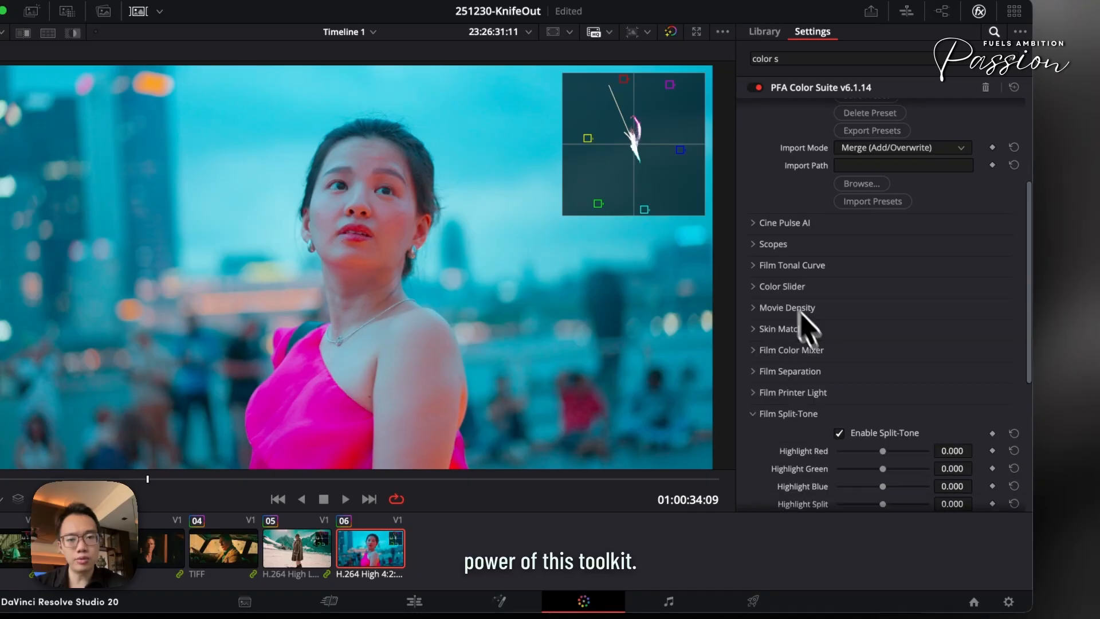
scroll(808, 344, down, 2)
scroll(820, 424, down, 1)
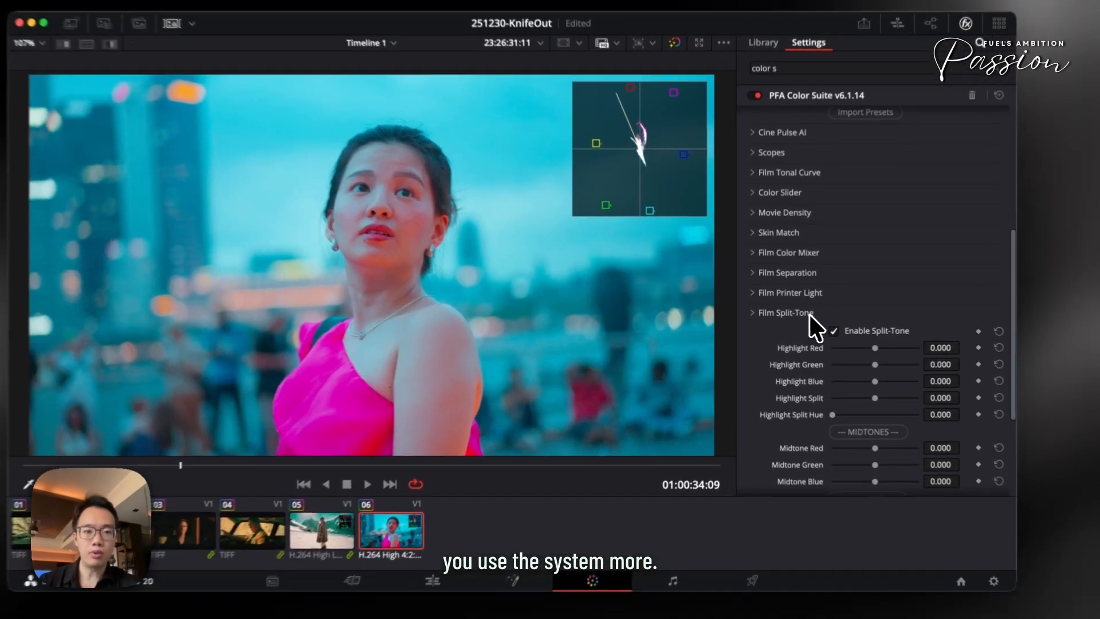
click(795, 319)
Expand Cine Pulse AI and generate two new looks for clip 06 at the existing Film Look Intensity
click(800, 287)
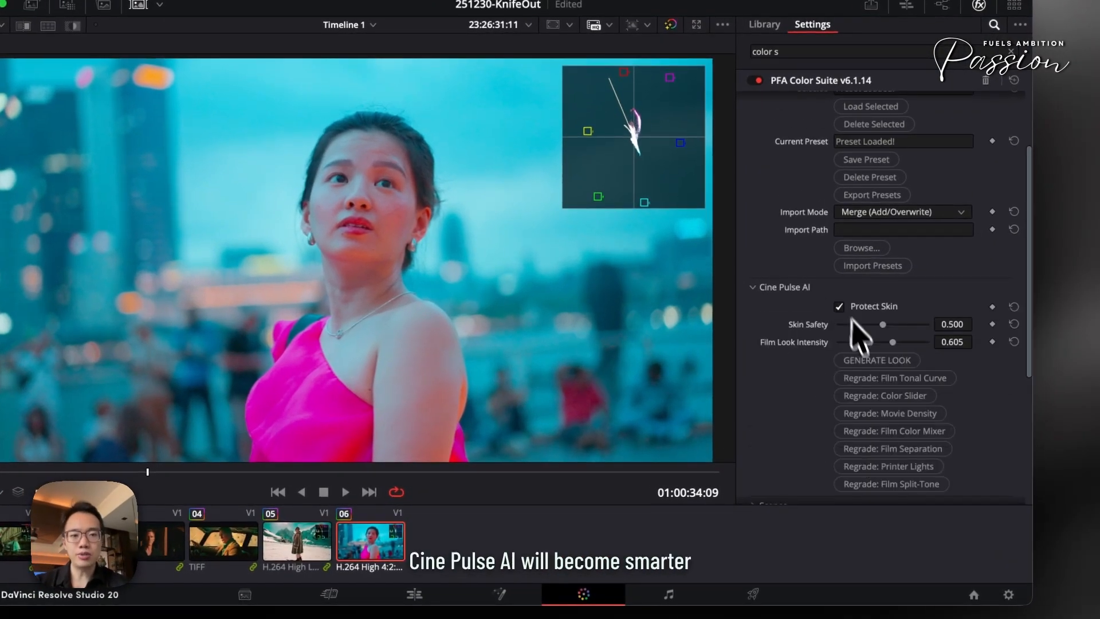
click(861, 357)
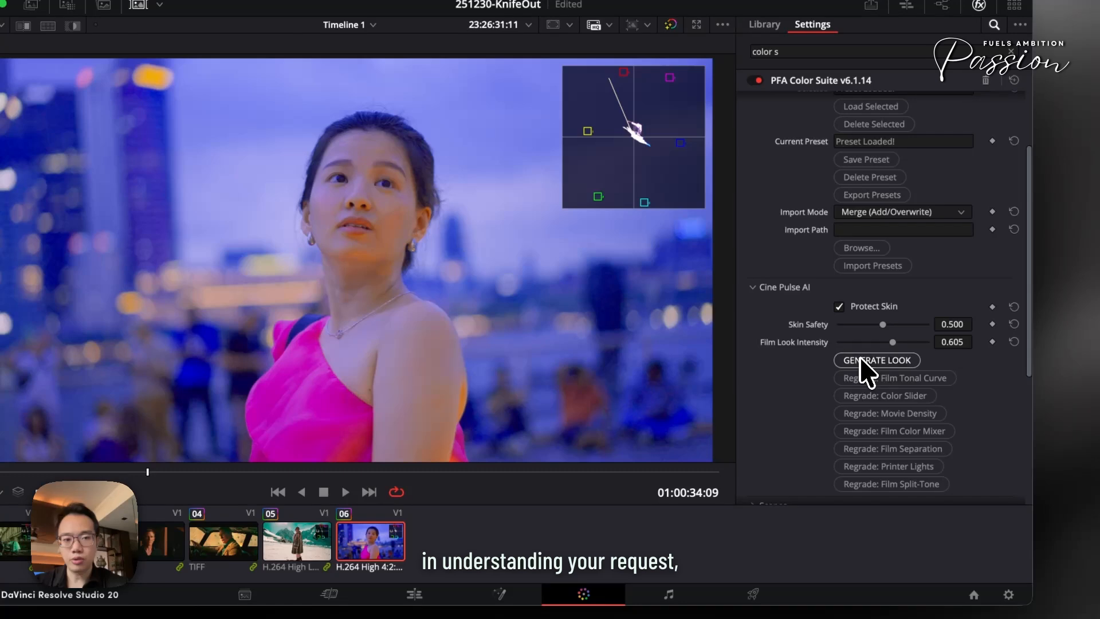
click(862, 360)
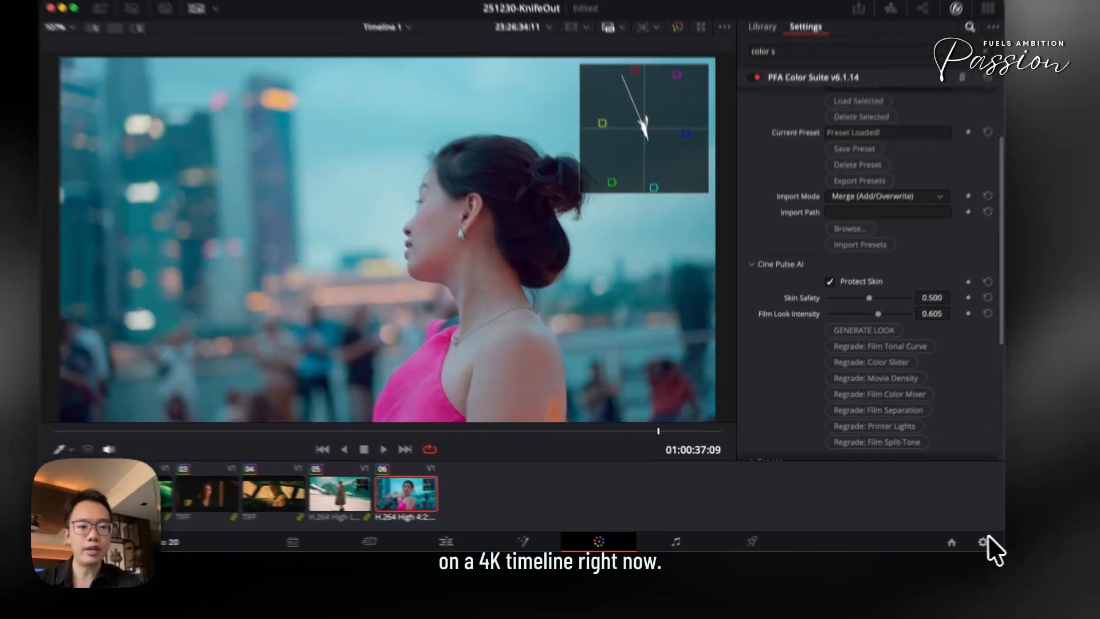
Check the timeline resolution in the project settings, and close them without saving
click(952, 543)
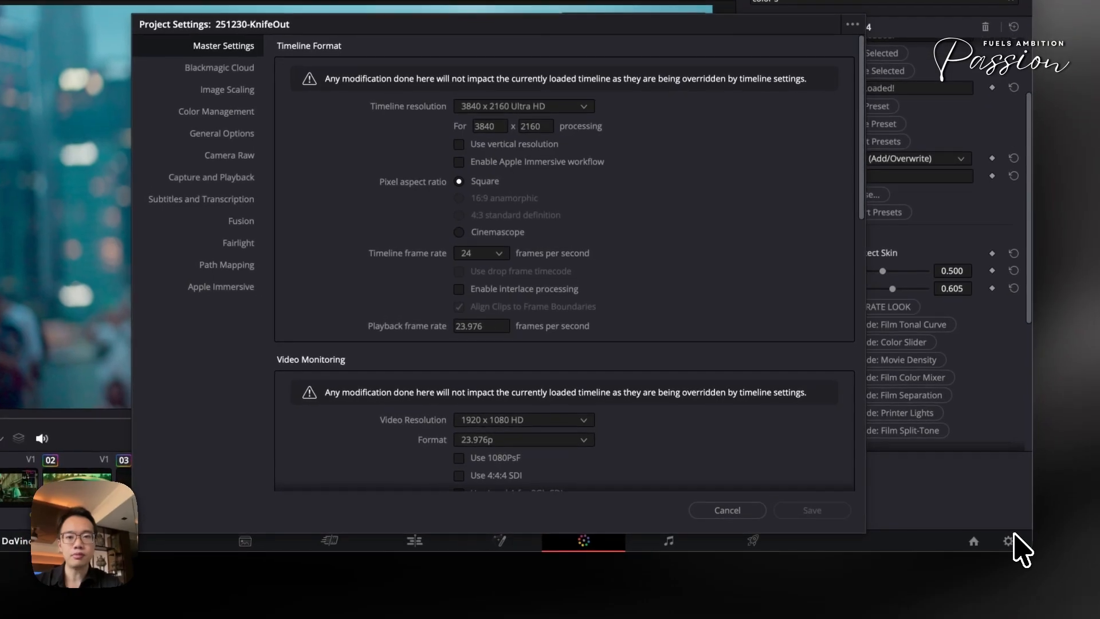
click(704, 513)
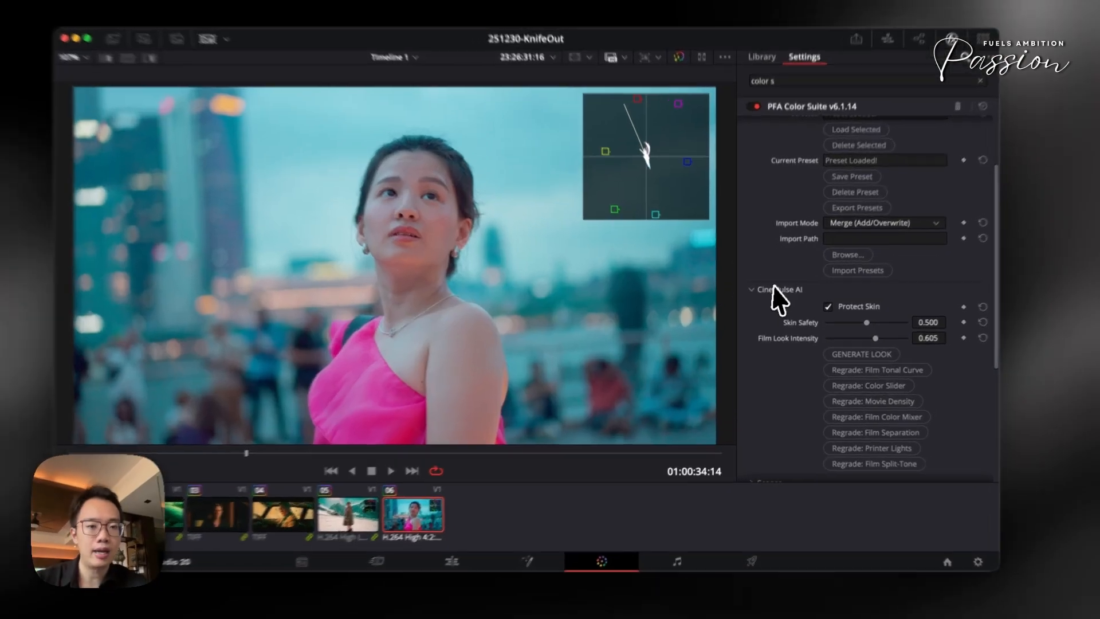
Collapse Cine Pulse AI, and examine the generated look's Film Separation and Film Color Mixer settings
click(781, 297)
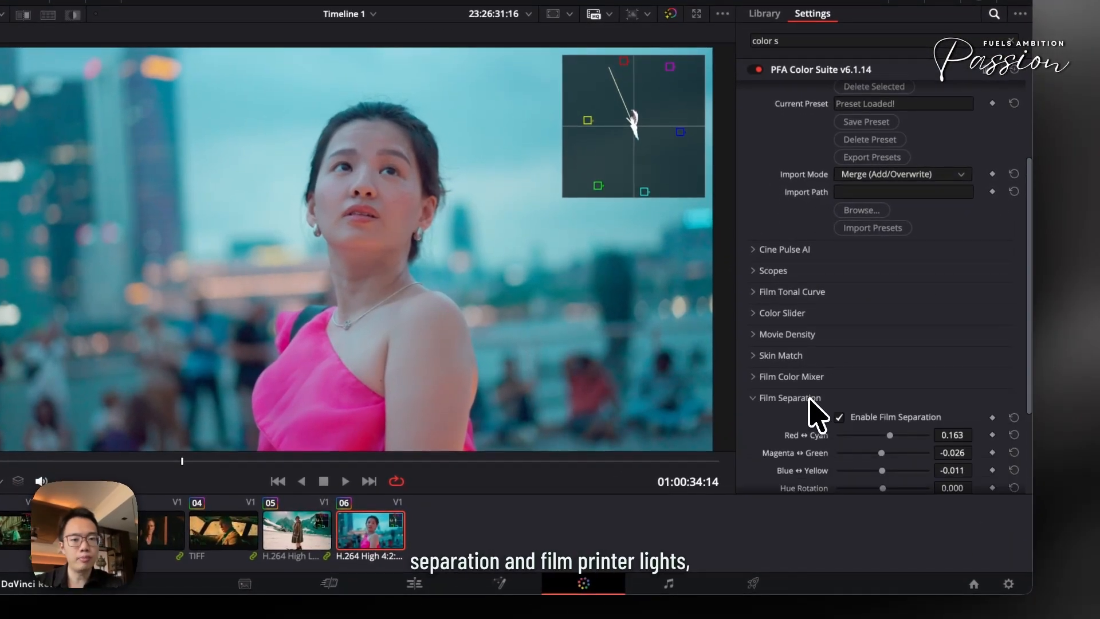
click(800, 378)
scroll(800, 381, down, 1)
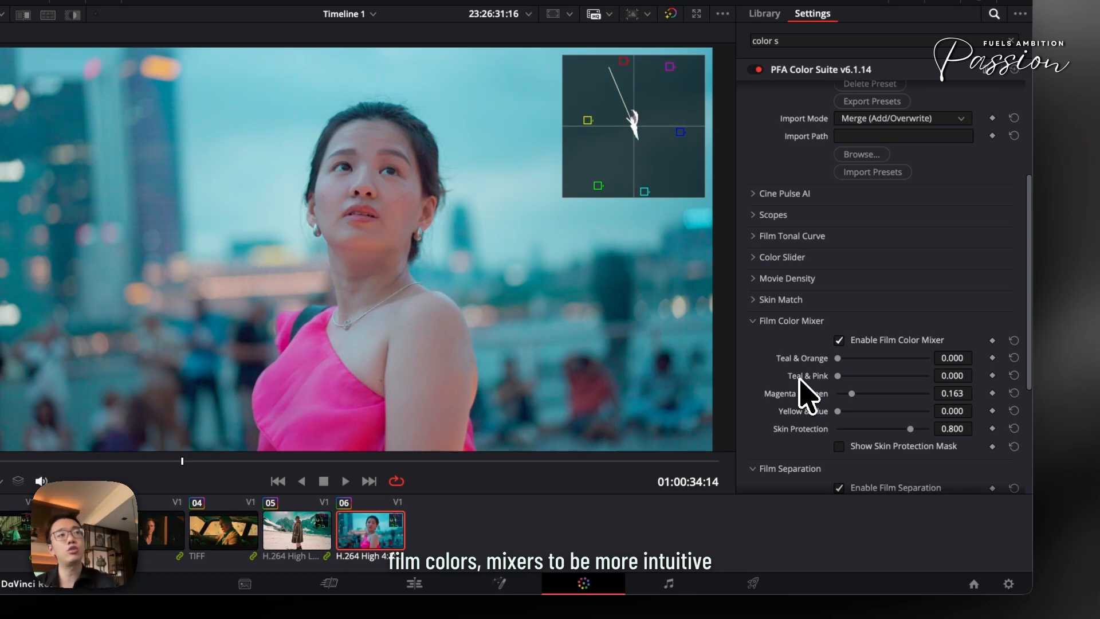